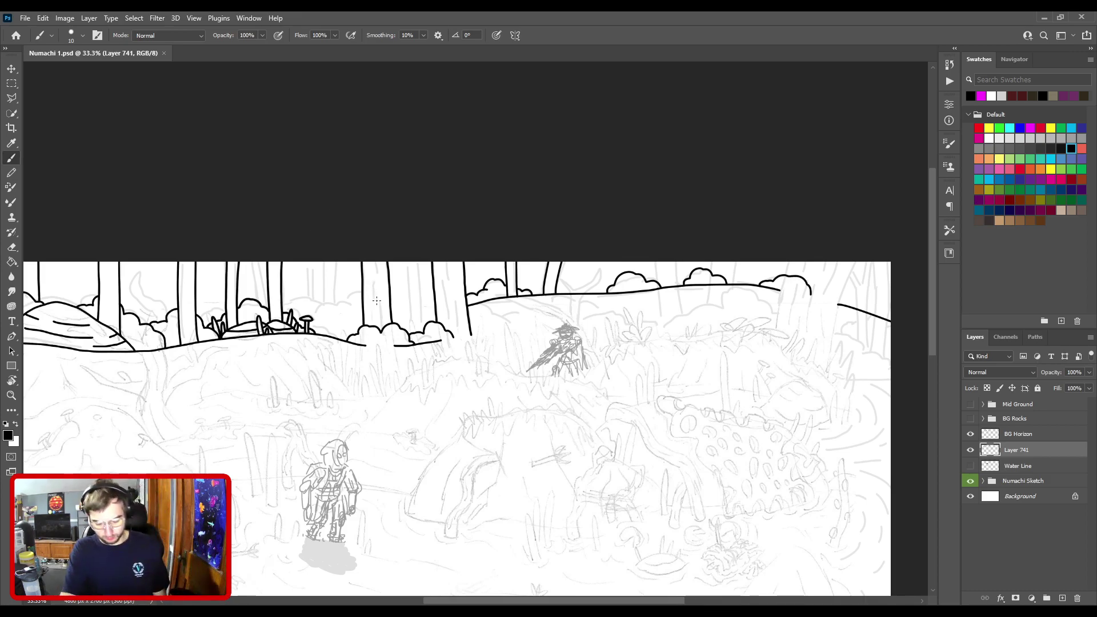
# Step: Examine the inked horizon, trees and bushes against the faint sketch across the whole canvas
pyautogui.hotkey('ctrl', '+')
pyautogui.moveTo(332, 348); pyautogui.dragTo(650, 293)
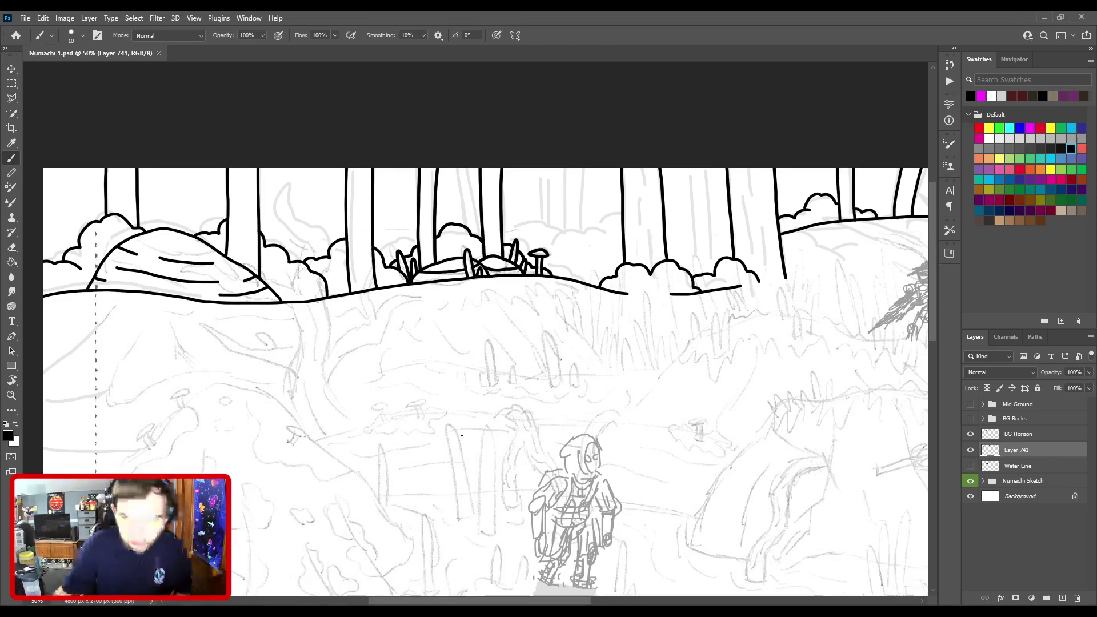
pyautogui.moveTo(679, 144); pyautogui.dragTo(408, 198)
pyautogui.hotkey('ctrl', '-')
pyautogui.hotkey('ctrl', '-')
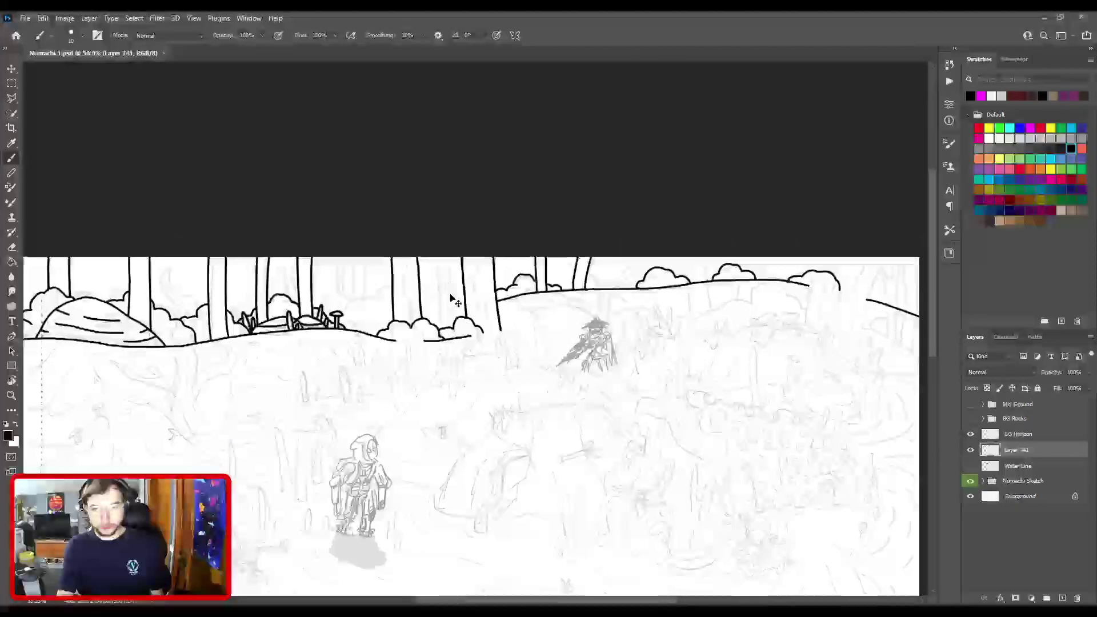
pyautogui.hotkey('ctrl', '+')
pyautogui.moveTo(509, 238); pyautogui.dragTo(457, 367)
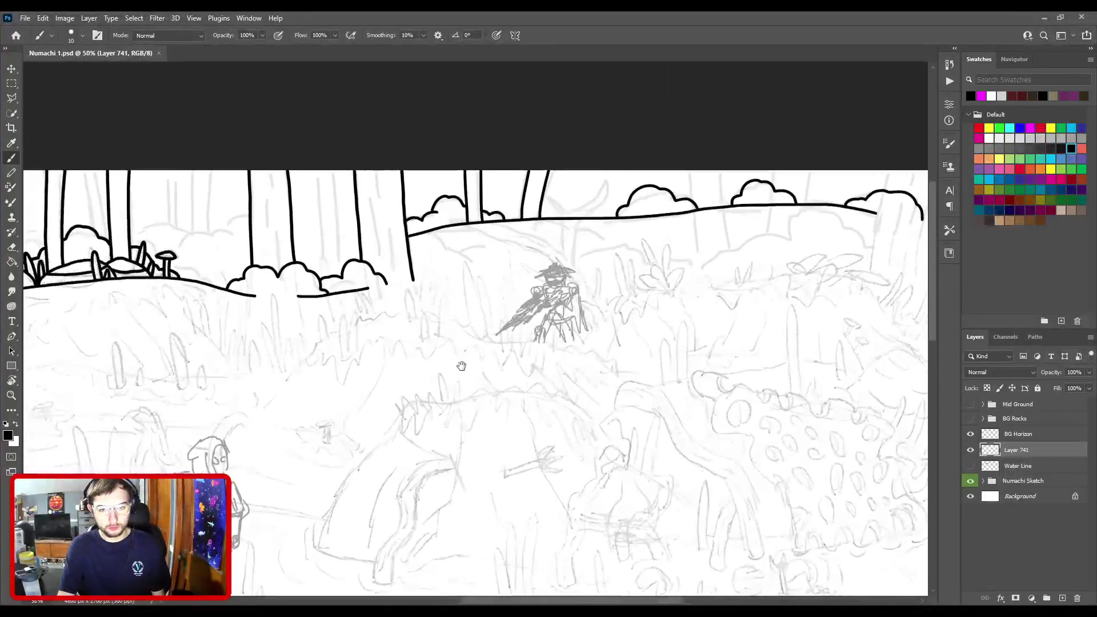
pyautogui.hotkey('ctrl', '-')
pyautogui.hotkey('ctrl', '+')
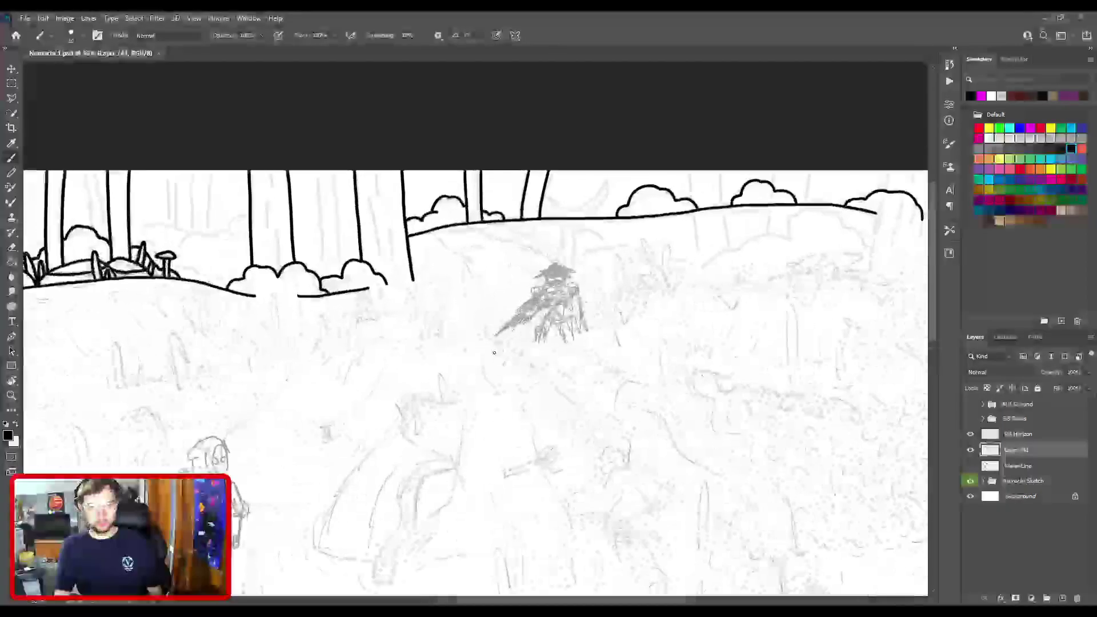
pyautogui.scroll(-3, 480, 363)
pyautogui.scroll(3, 470, 357)
pyautogui.moveTo(470, 358); pyautogui.dragTo(433, 307)
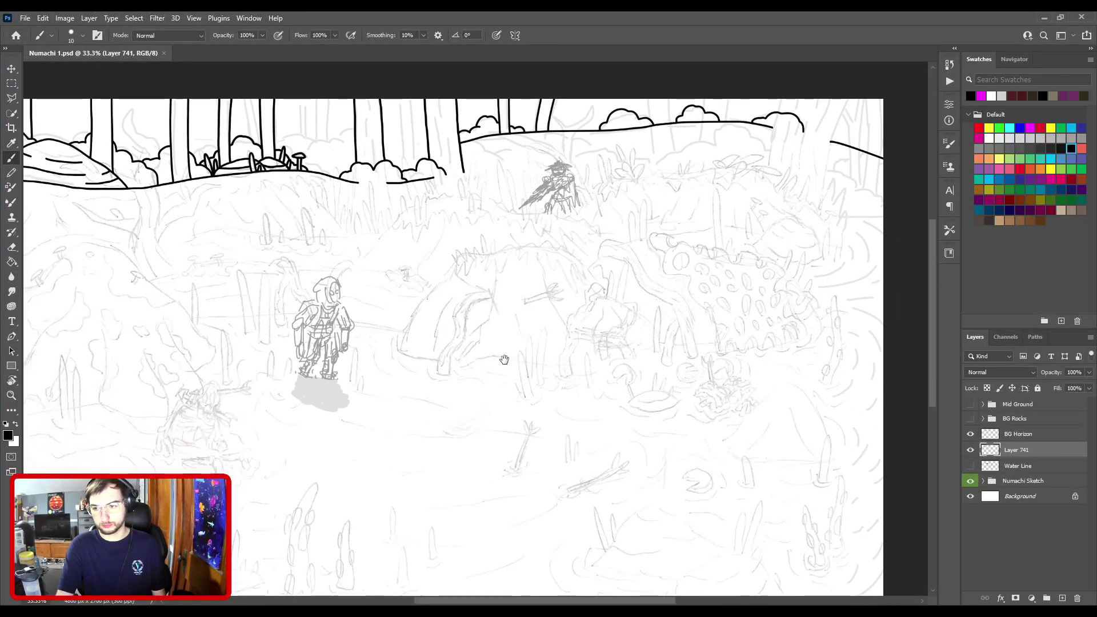
pyautogui.moveTo(480, 348); pyautogui.dragTo(631, 412)
pyautogui.scroll(-1, 593, 388)
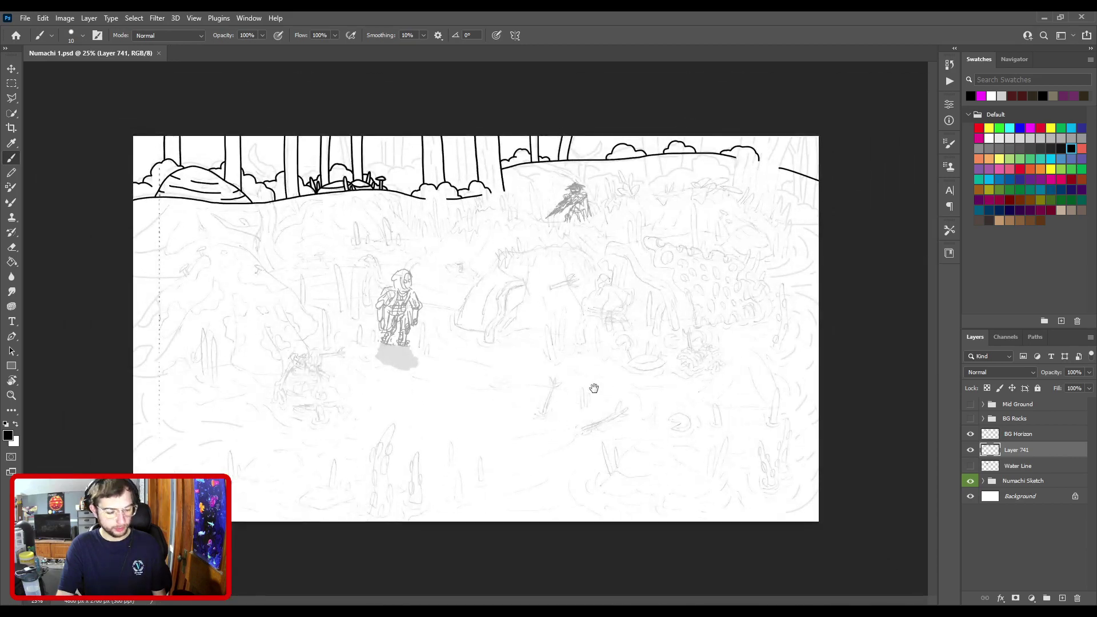
pyautogui.scroll(1, 509, 243)
pyautogui.moveTo(497, 123); pyautogui.dragTo(525, 375)
pyautogui.click(516, 372)
pyautogui.click(568, 360)
pyautogui.hotkey('ctrl', '+')
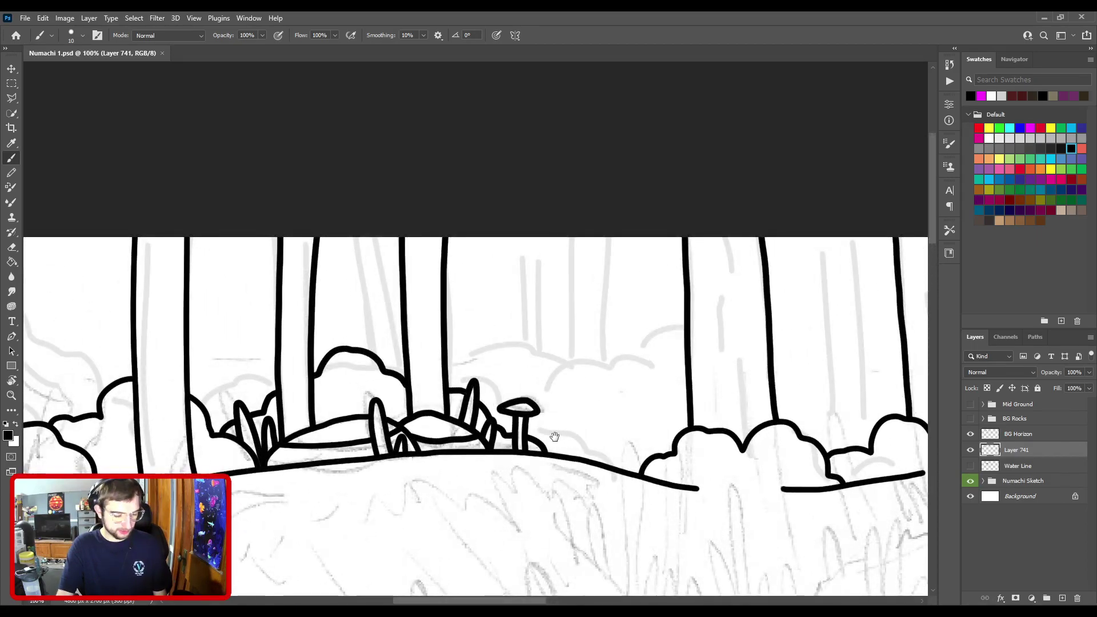
pyautogui.press('v')
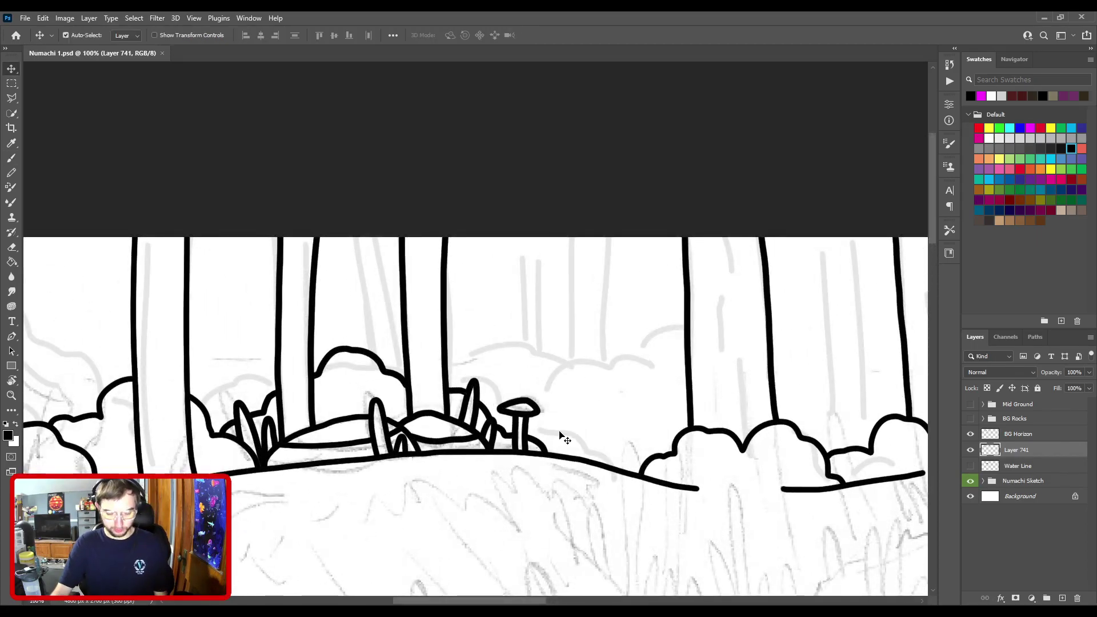
pyautogui.hotkey('ctrl', '-')
pyautogui.hotkey('ctrl', '-')
pyautogui.hotkey('ctrl', '-')
pyautogui.moveTo(504, 394); pyautogui.dragTo(492, 360)
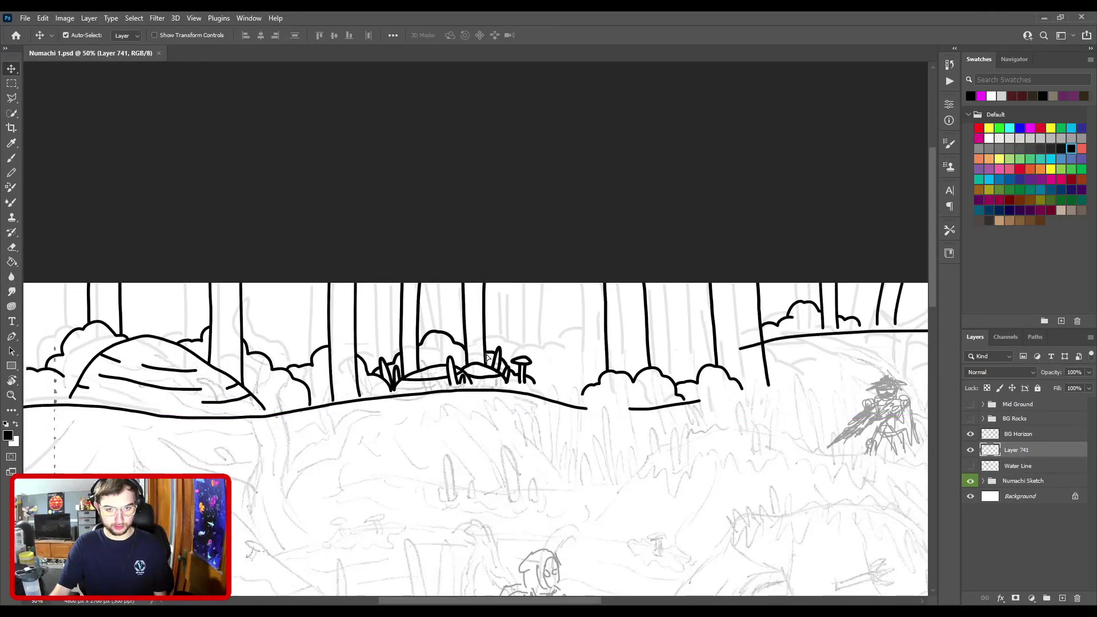
pyautogui.hotkey('ctrl', 'z')
pyautogui.hotkey('ctrl', 'z')
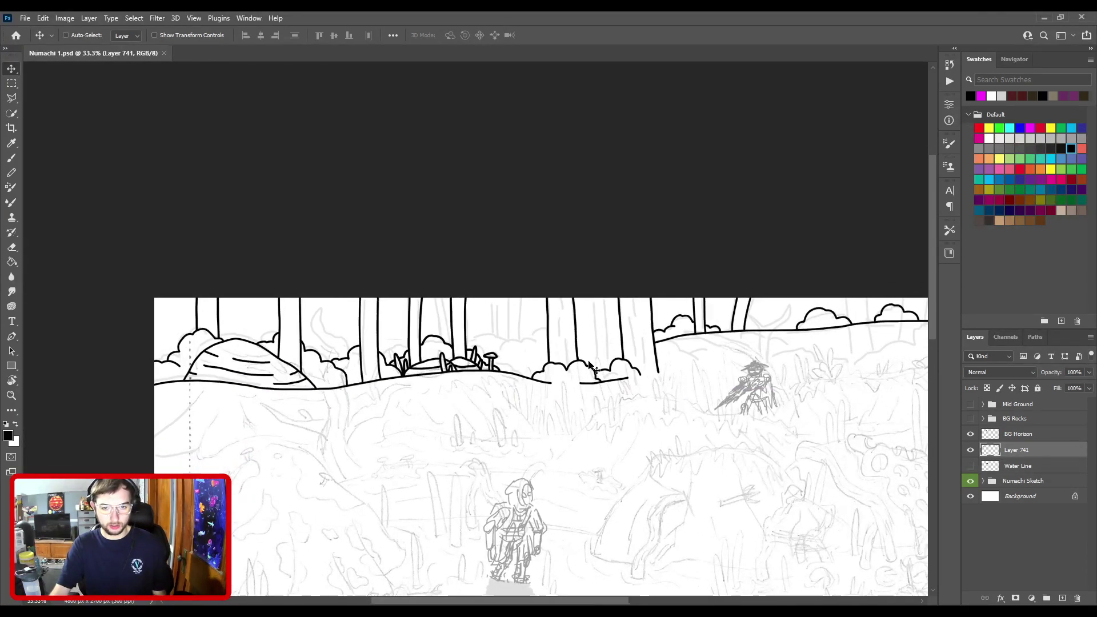
# Step: Ink a rounded black bush outline with the Brush from behind the mushroom to the neighbouring wide tree trunk
pyautogui.hotkey('ctrl', '+')
pyautogui.hotkey('ctrl', '+')
pyautogui.hotkey('ctrl', '+')
pyautogui.press('b')
pyautogui.moveTo(497, 350); pyautogui.dragTo(366, 266)
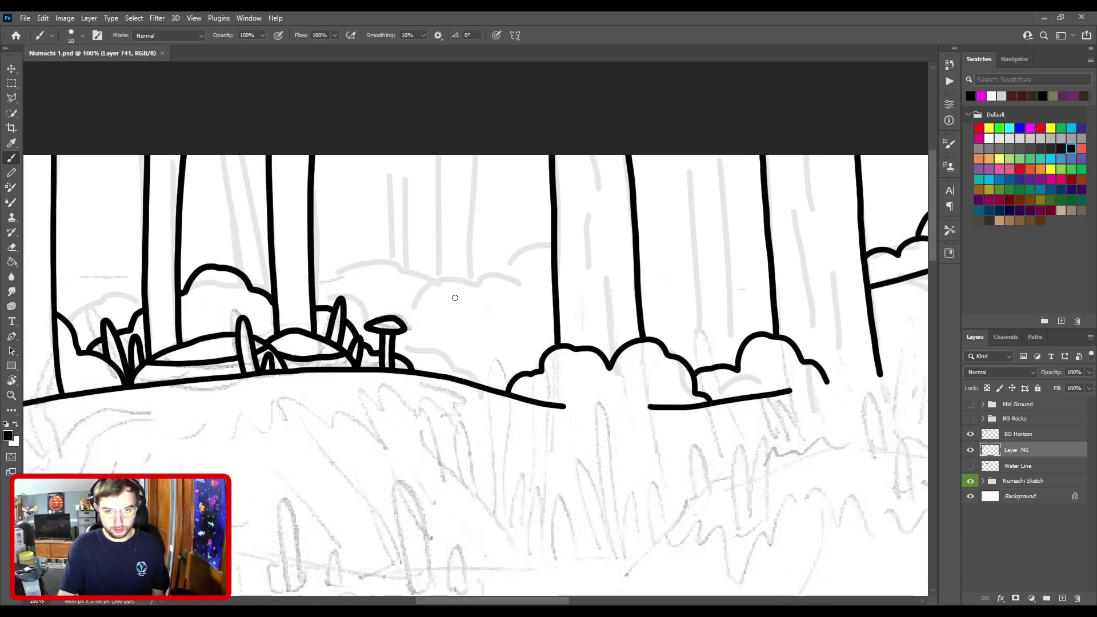
pyautogui.moveTo(399, 317)
pyautogui.mouseDown()
pyautogui.moveTo(503, 305)
pyautogui.moveTo(528, 279)
pyautogui.moveTo(552, 280)
pyautogui.mouseUp()
pyautogui.hotkey('ctrl', 'z')
pyautogui.moveTo(400, 321)
pyautogui.mouseDown()
pyautogui.moveTo(436, 286)
pyautogui.moveTo(494, 274)
pyautogui.moveTo(550, 289)
pyautogui.mouseUp()
pyautogui.moveTo(378, 342); pyautogui.dragTo(579, 351)
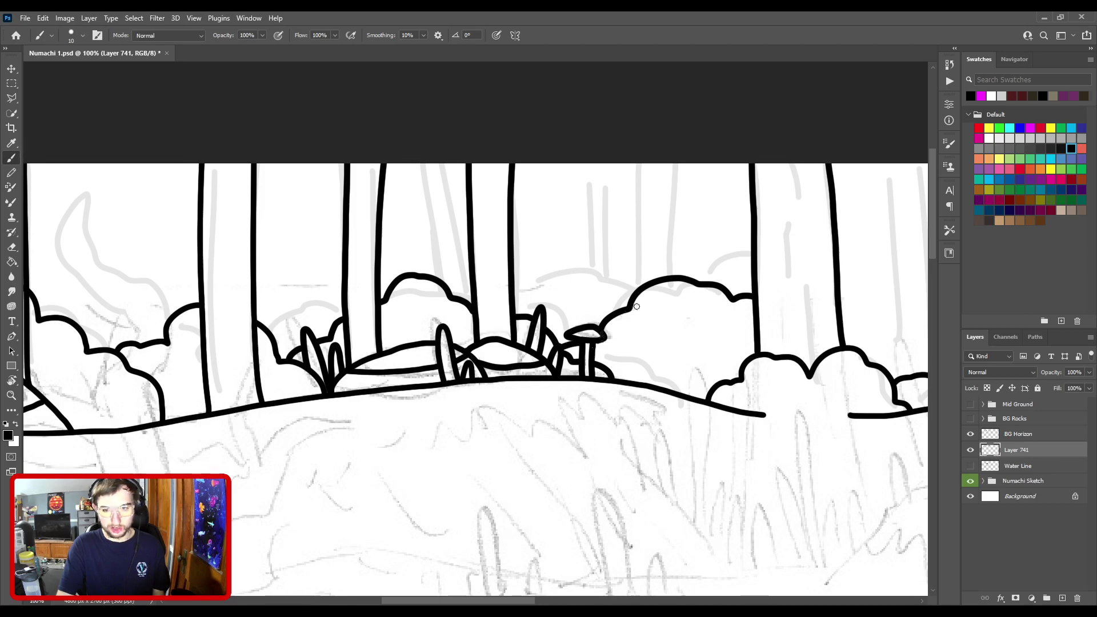
# Step: Examine the remaining faint background trunks and bushes along the inked treeline
pyautogui.moveTo(684, 341)
pyautogui.mouseDown()
pyautogui.moveTo(492, 375)
pyautogui.moveTo(594, 399)
pyautogui.mouseUp()
pyautogui.moveTo(485, 336)
pyautogui.mouseDown()
pyautogui.moveTo(597, 311)
pyautogui.moveTo(550, 296)
pyautogui.mouseUp()
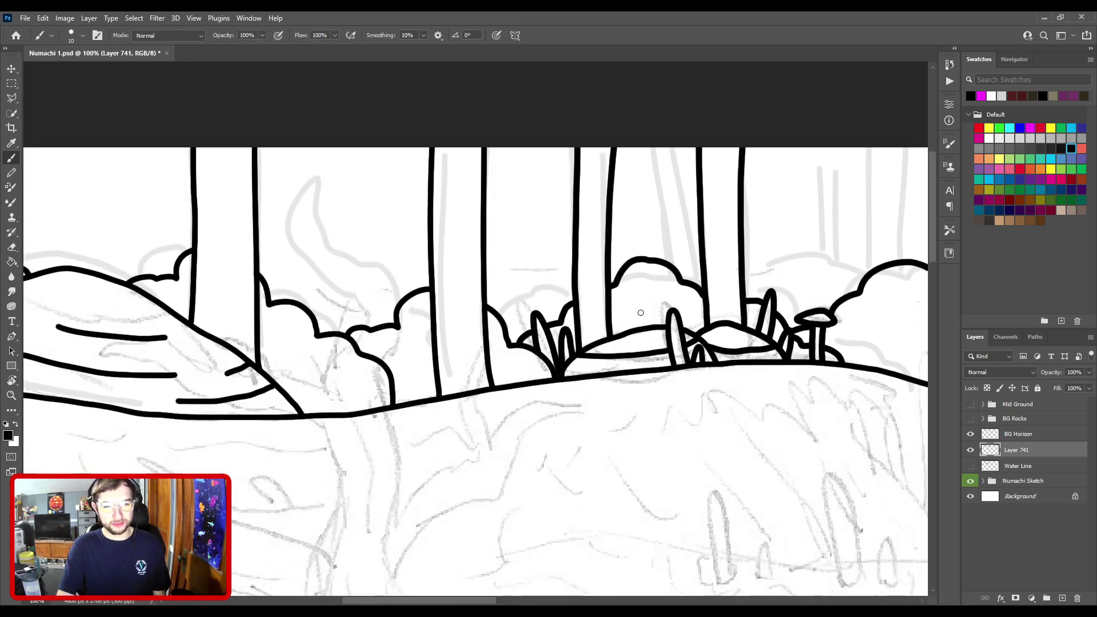
pyautogui.scroll(-1, 637, 292)
pyautogui.moveTo(891, 320); pyautogui.dragTo(572, 366)
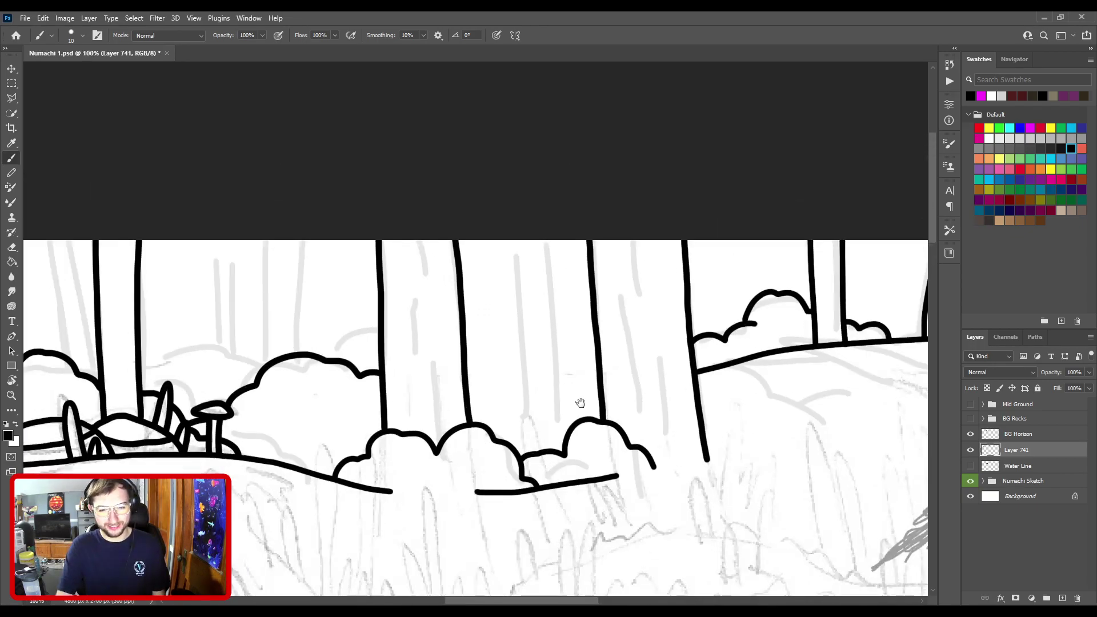
pyautogui.scroll(-2, 581, 405)
pyautogui.moveTo(583, 412)
pyautogui.mouseDown()
pyautogui.moveTo(461, 348)
pyautogui.moveTo(400, 448)
pyautogui.mouseUp()
pyautogui.scroll(1, 622, 319)
pyautogui.scroll(1, 621, 319)
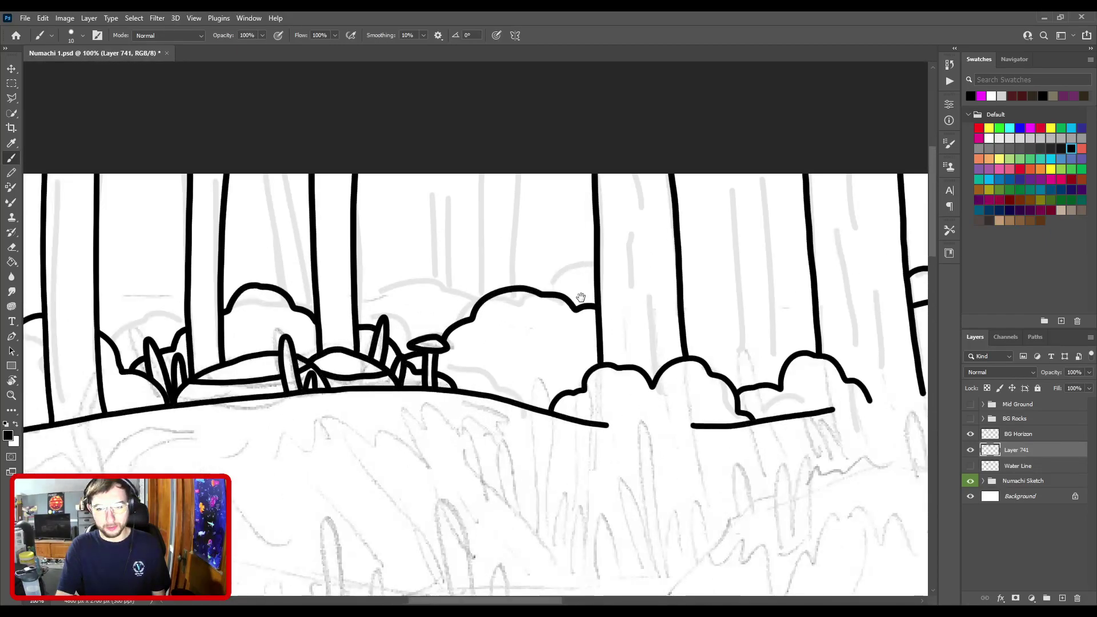
pyautogui.scroll(2, 624, 301)
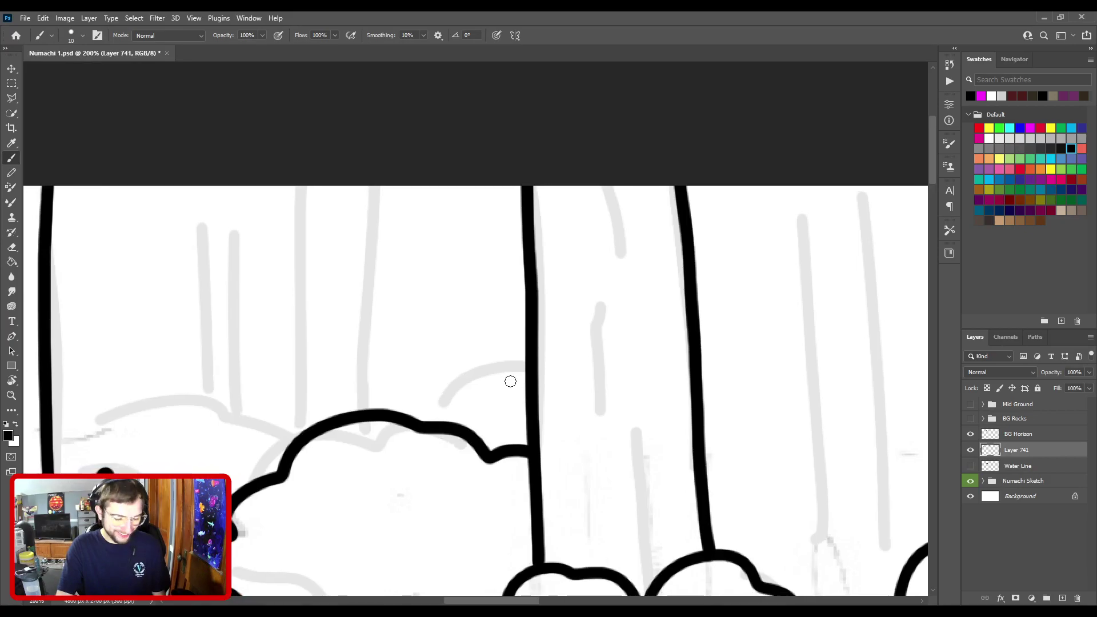
pyautogui.moveTo(443, 423)
pyautogui.mouseDown()
pyautogui.moveTo(553, 377)
pyautogui.moveTo(473, 321)
pyautogui.moveTo(512, 336)
pyautogui.mouseUp()
pyautogui.scroll(-2, 600, 367)
pyautogui.scroll(1, 512, 336)
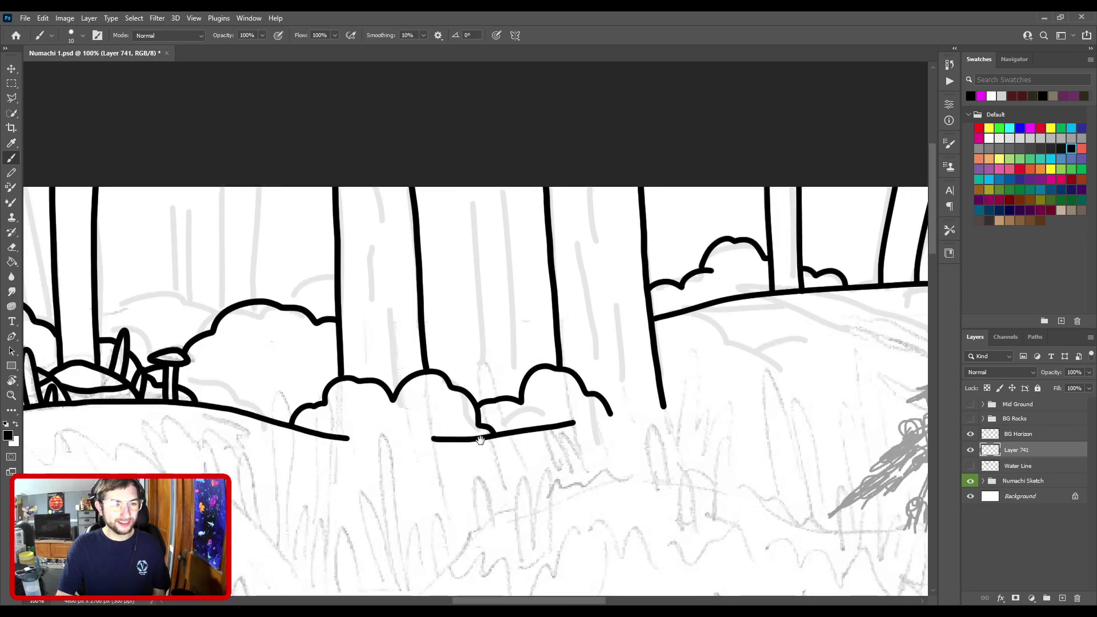
pyautogui.moveTo(538, 410); pyautogui.dragTo(766, 407)
pyautogui.moveTo(666, 343); pyautogui.dragTo(526, 325)
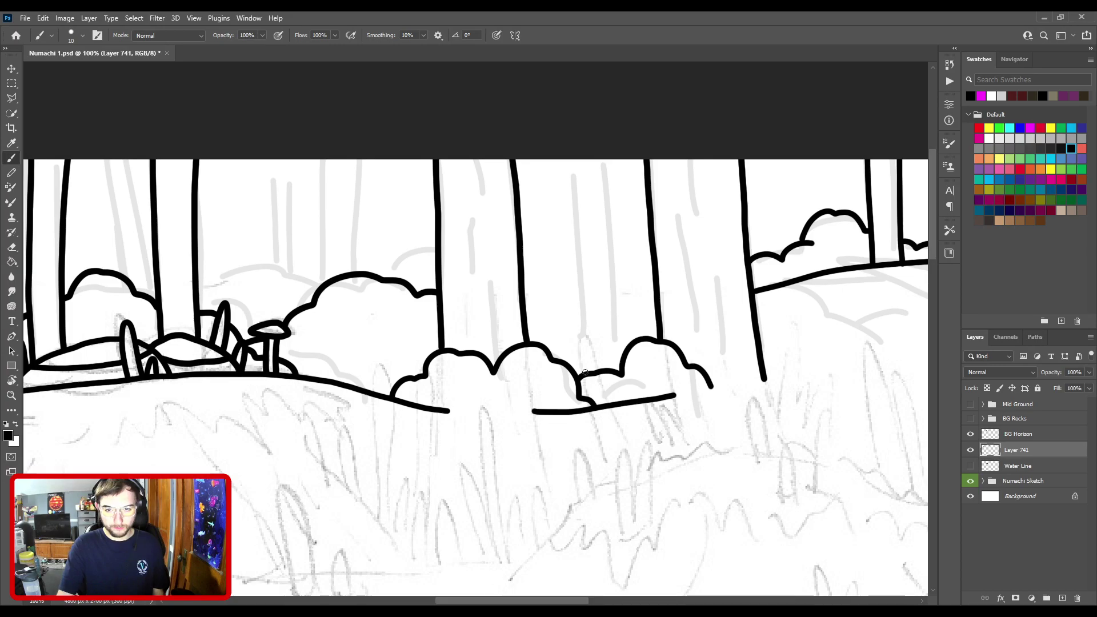
# Step: Ink both edges of the background trunk between the two wide trees, ending at the top of the foreground bushes
pyautogui.moveTo(583, 375); pyautogui.dragTo(572, 161)
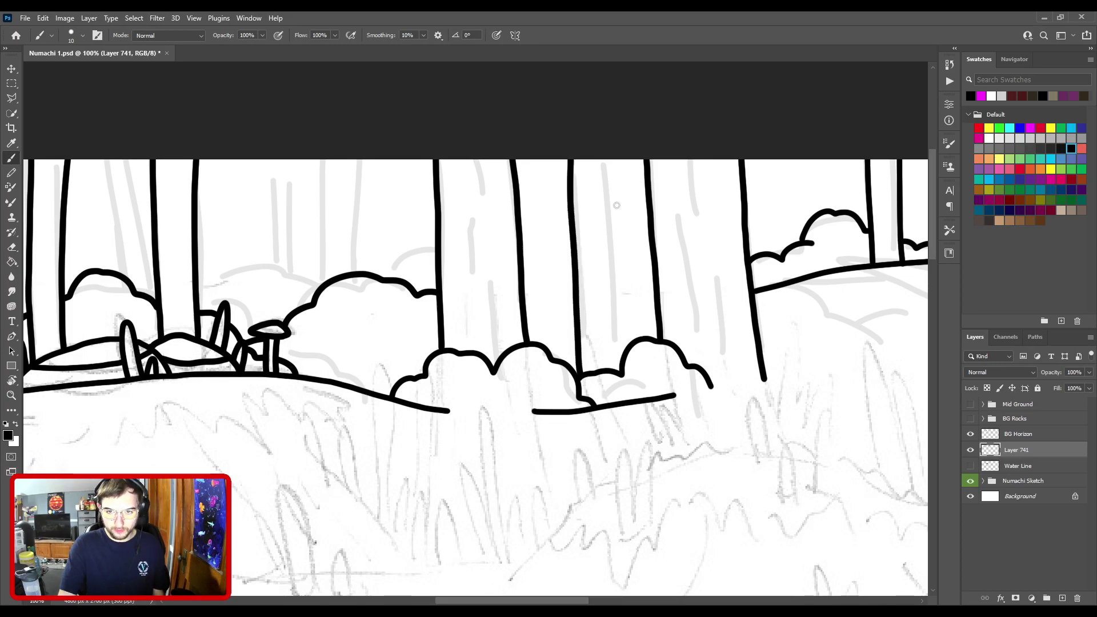
pyautogui.hotkey('ctrl', 'z')
pyautogui.moveTo(584, 375); pyautogui.dragTo(576, 161)
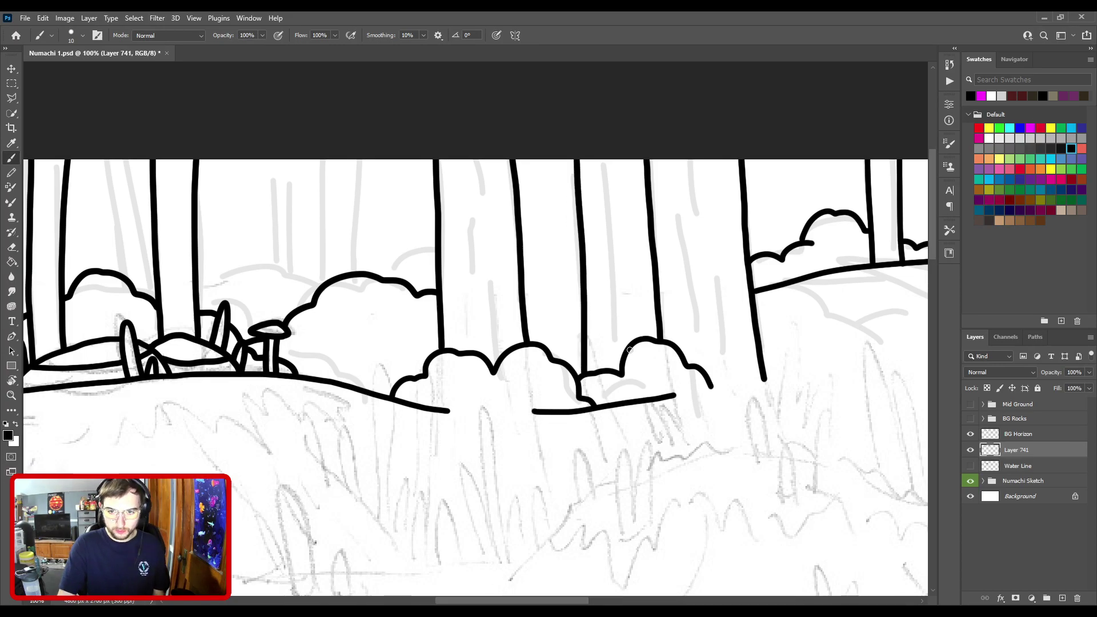
pyautogui.moveTo(632, 348); pyautogui.dragTo(616, 161)
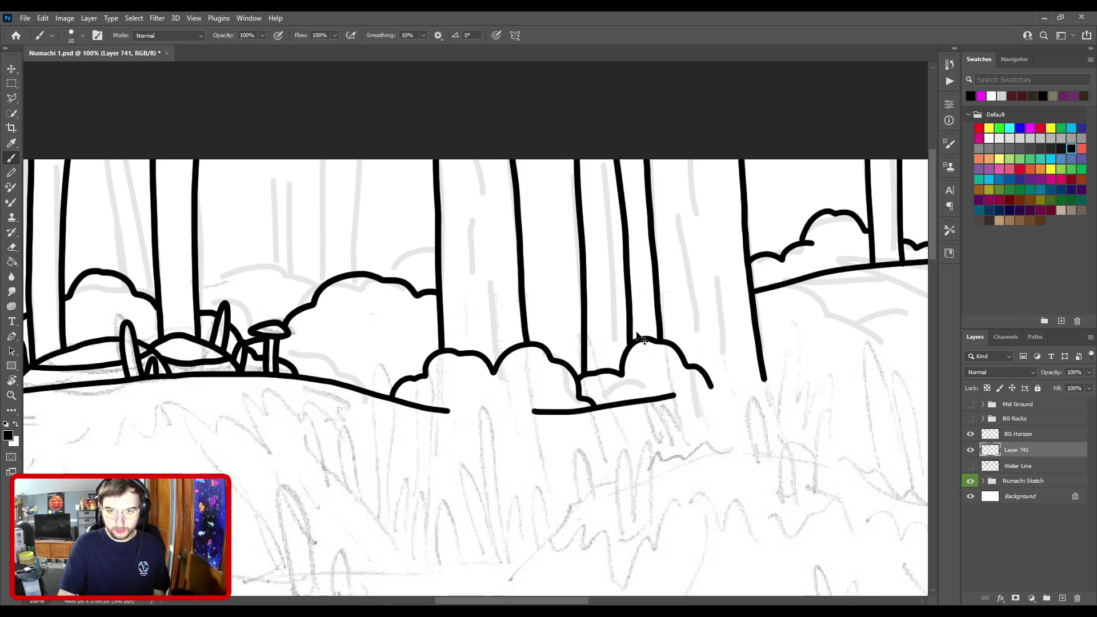
pyautogui.hotkey('ctrl', 'z')
pyautogui.moveTo(632, 346); pyautogui.dragTo(625, 137)
pyautogui.hotkey('ctrl', 'z')
pyautogui.moveTo(634, 345); pyautogui.dragTo(622, 139)
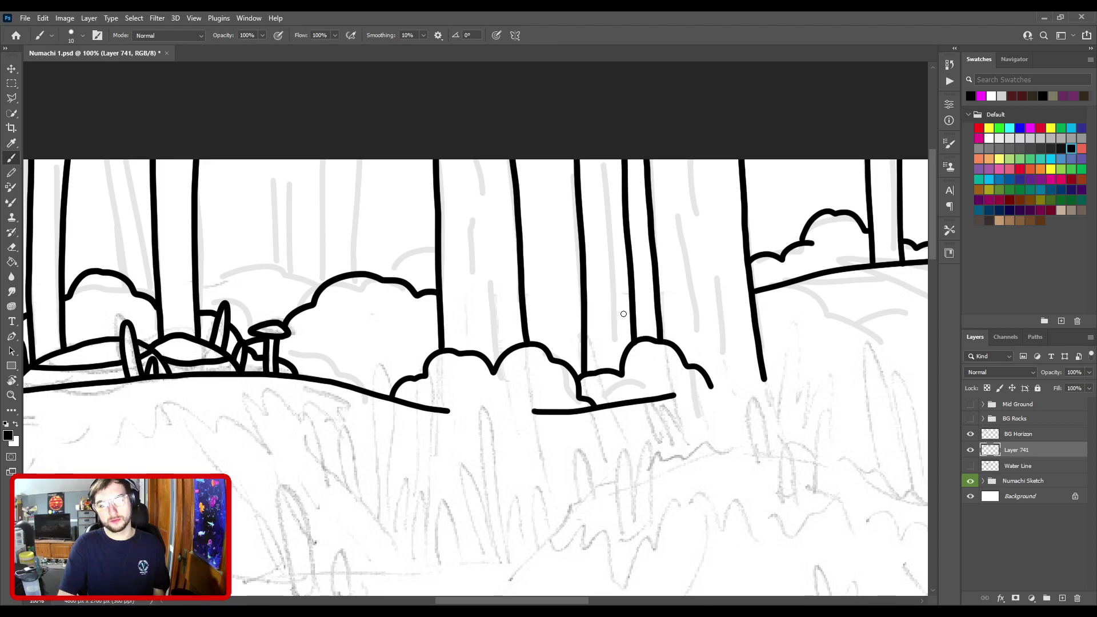
pyautogui.hotkey('ctrl', 'z')
pyautogui.moveTo(634, 340); pyautogui.dragTo(629, 163)
# Step: Ink small bush outlines in the gaps around the new background trunk and a scalloped one behind the mushroom
pyautogui.moveTo(526, 314)
pyautogui.mouseDown()
pyautogui.moveTo(547, 332)
pyautogui.moveTo(580, 337)
pyautogui.mouseUp()
pyautogui.moveTo(608, 251); pyautogui.dragTo(543, 275)
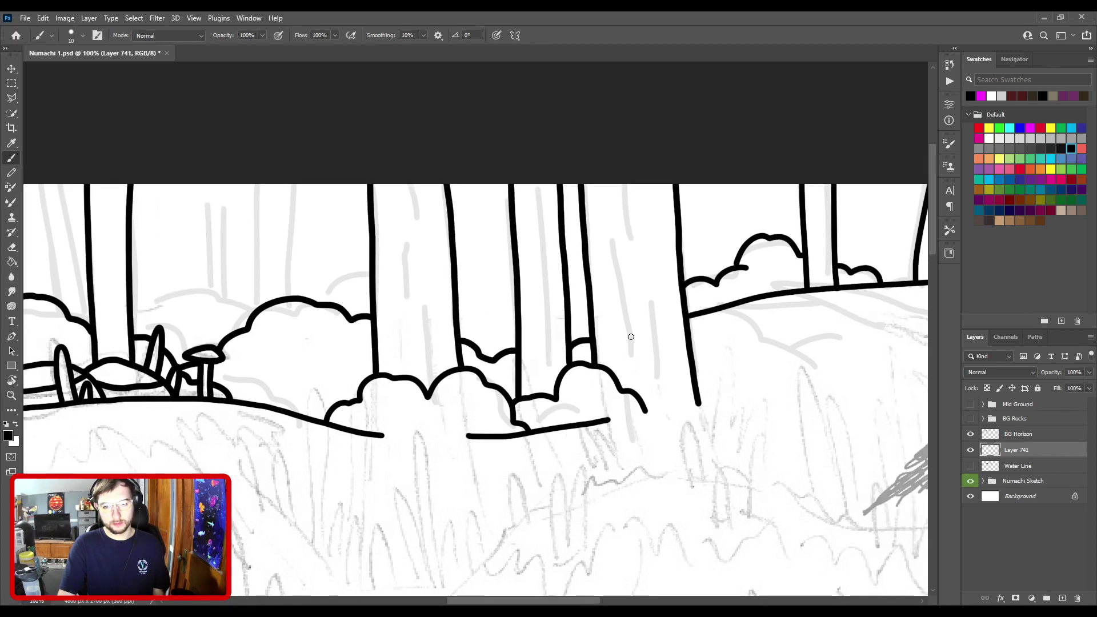
pyautogui.moveTo(373, 301); pyautogui.dragTo(757, 312)
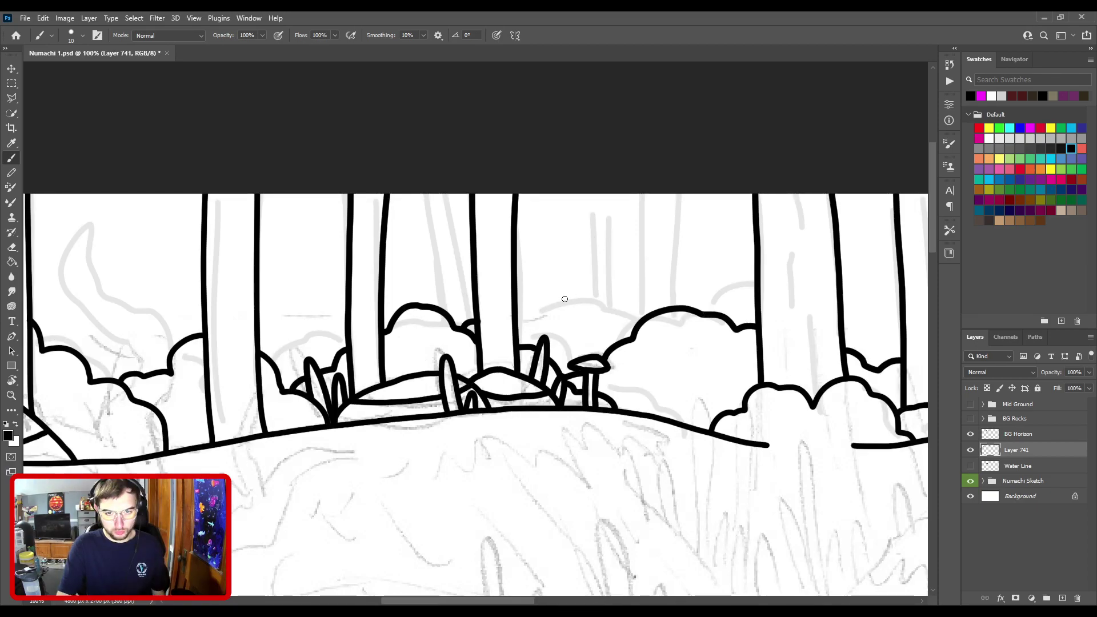
pyautogui.moveTo(472, 327)
pyautogui.mouseDown()
pyautogui.moveTo(531, 299)
pyautogui.moveTo(589, 314)
pyautogui.mouseUp()
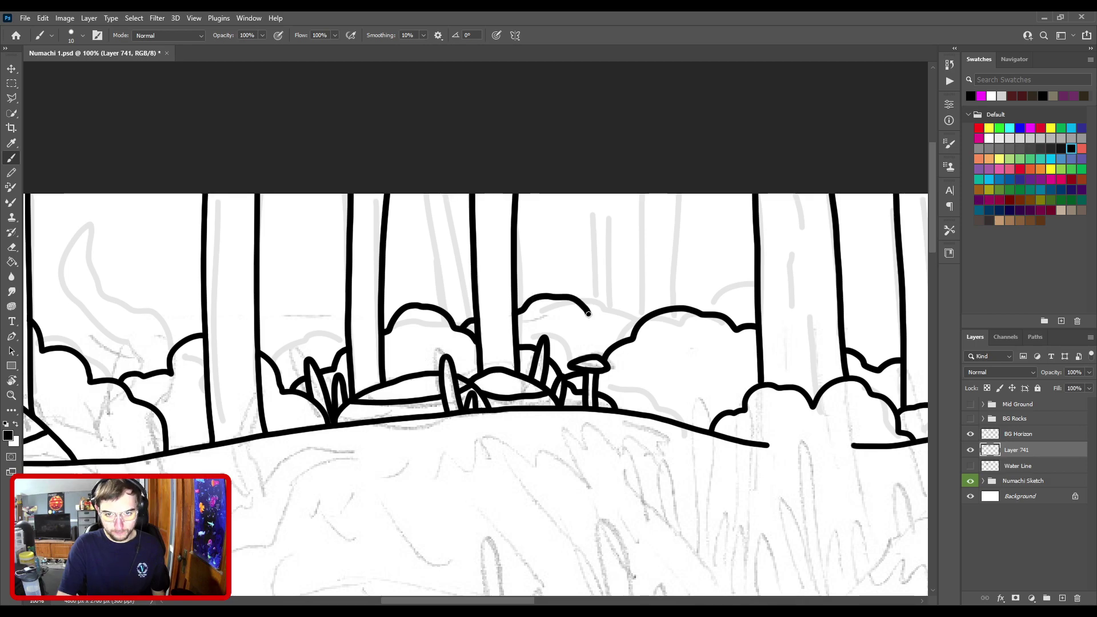
# Step: Ink both edges of the slanted thin trunk rising behind the bush above the grassy mound
pyautogui.moveTo(740, 279); pyautogui.dragTo(580, 320)
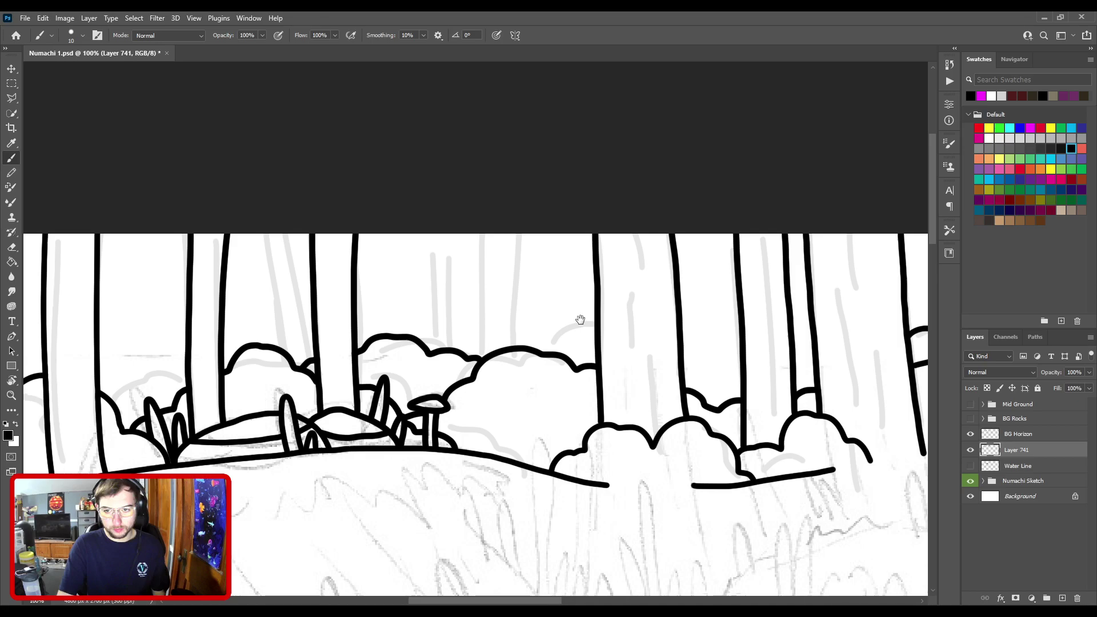
pyautogui.hscroll(-5, 580, 319)
pyautogui.moveTo(575, 281); pyautogui.dragTo(575, 299)
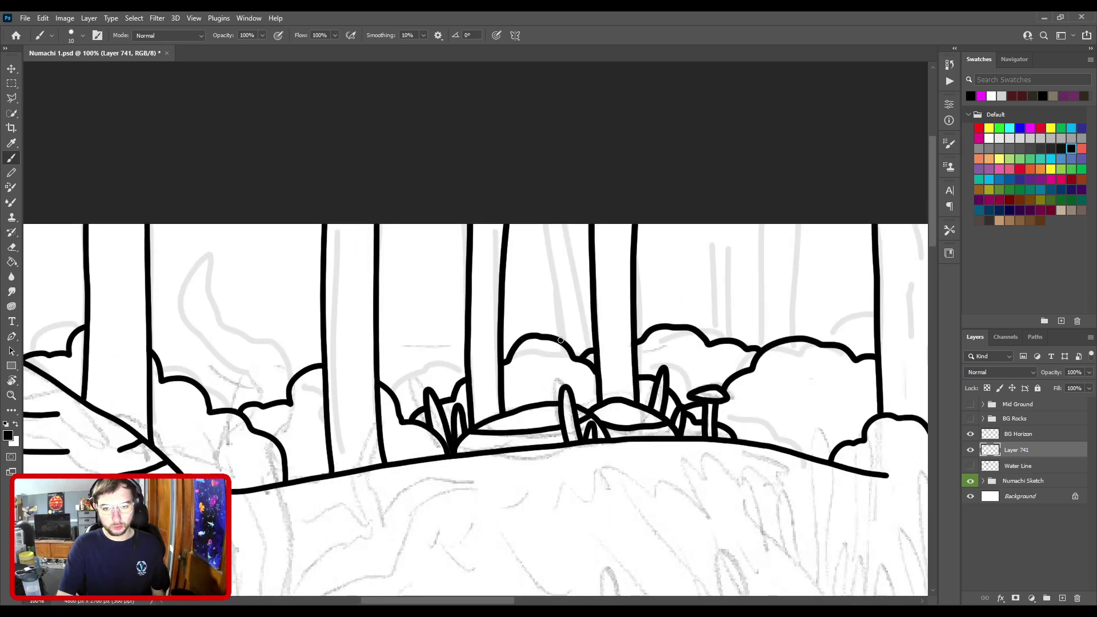
pyautogui.moveTo(560, 340); pyautogui.dragTo(544, 224)
pyautogui.moveTo(590, 350)
pyautogui.mouseDown()
pyautogui.moveTo(575, 220)
pyautogui.moveTo(590, 349)
pyautogui.mouseUp()
pyautogui.hotkey('ctrl', 'z')
pyautogui.hotkey('ctrl', 'z')
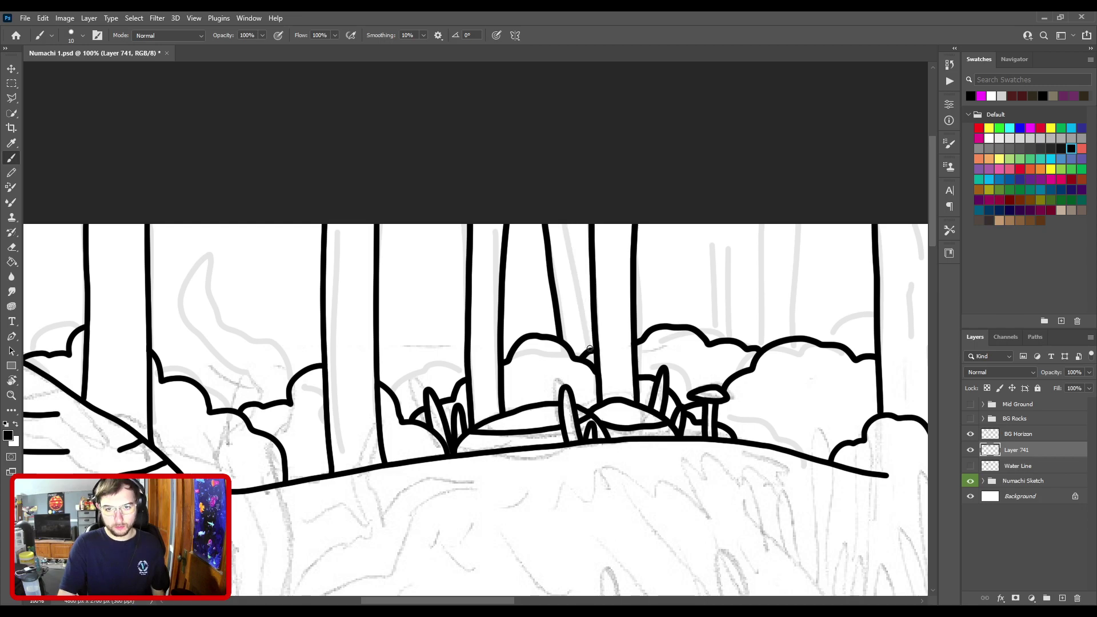
pyautogui.hotkey('ctrl', 'shift', 'z')
# Step: Ink both edges of the distant trunk rising behind the large rounded bush beside the mushroom
pyautogui.moveTo(688, 289)
pyautogui.mouseDown()
pyautogui.moveTo(509, 311)
pyautogui.moveTo(433, 307)
pyautogui.mouseUp()
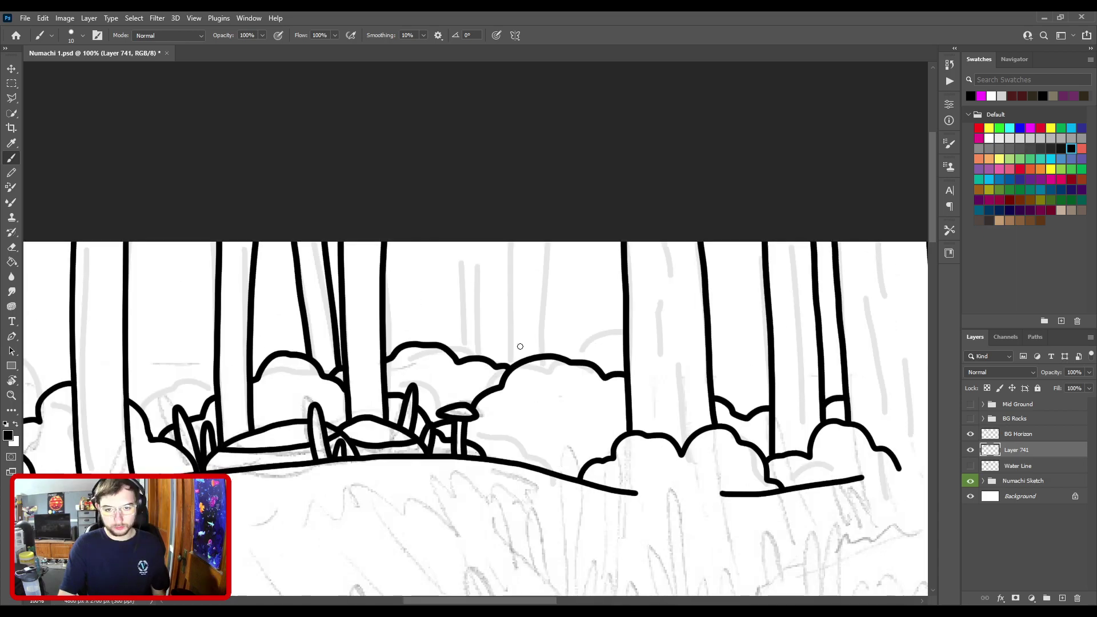
pyautogui.moveTo(507, 366); pyautogui.dragTo(513, 304)
pyautogui.hotkey('ctrl', 'z')
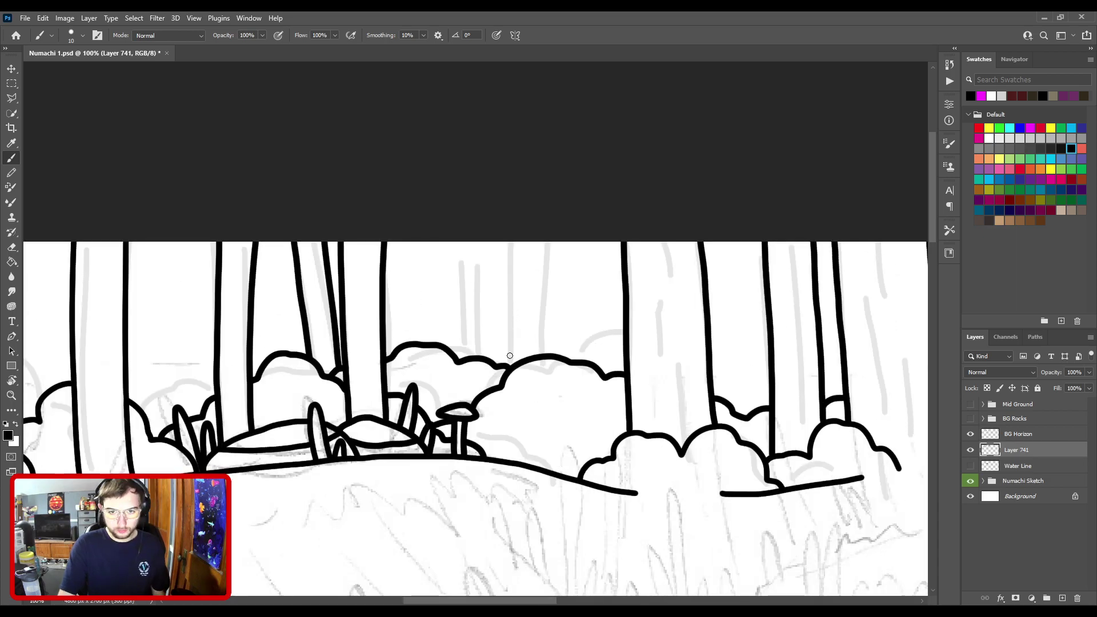
pyautogui.moveTo(508, 365)
pyautogui.mouseDown()
pyautogui.moveTo(507, 240)
pyautogui.moveTo(552, 240)
pyautogui.mouseUp()
pyautogui.hotkey('ctrl', 'z')
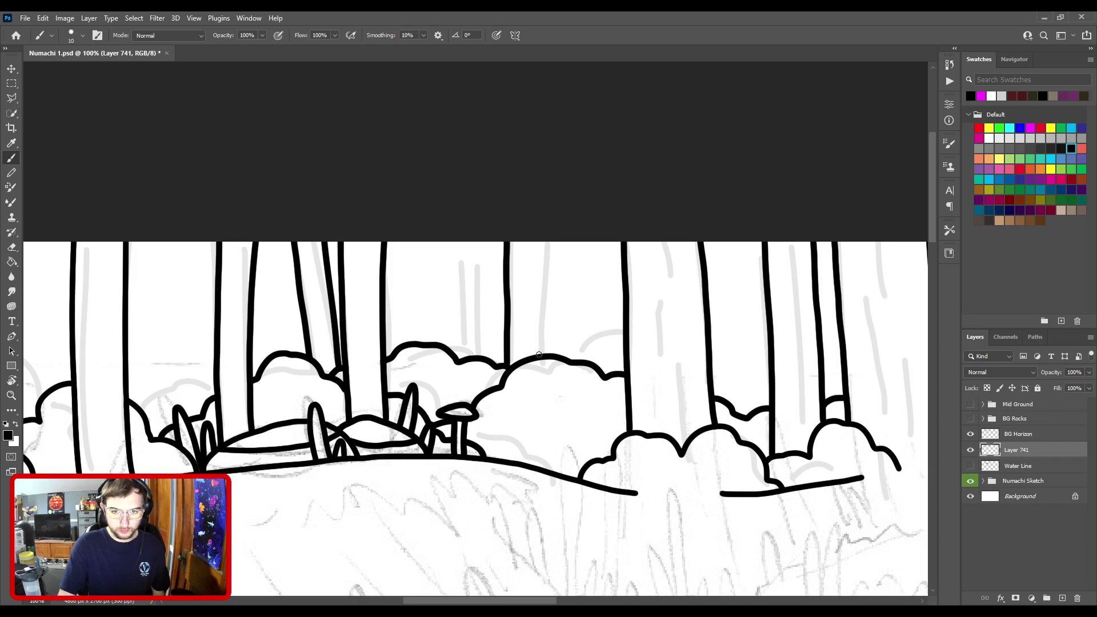
pyautogui.moveTo(539, 355); pyautogui.dragTo(545, 241)
# Step: Ink both edges of the narrow trunk above the scalloped bush, redrawing its right edge until it is straight
pyautogui.moveTo(466, 358)
pyautogui.mouseDown()
pyautogui.moveTo(458, 241)
pyautogui.moveTo(492, 361)
pyautogui.mouseUp()
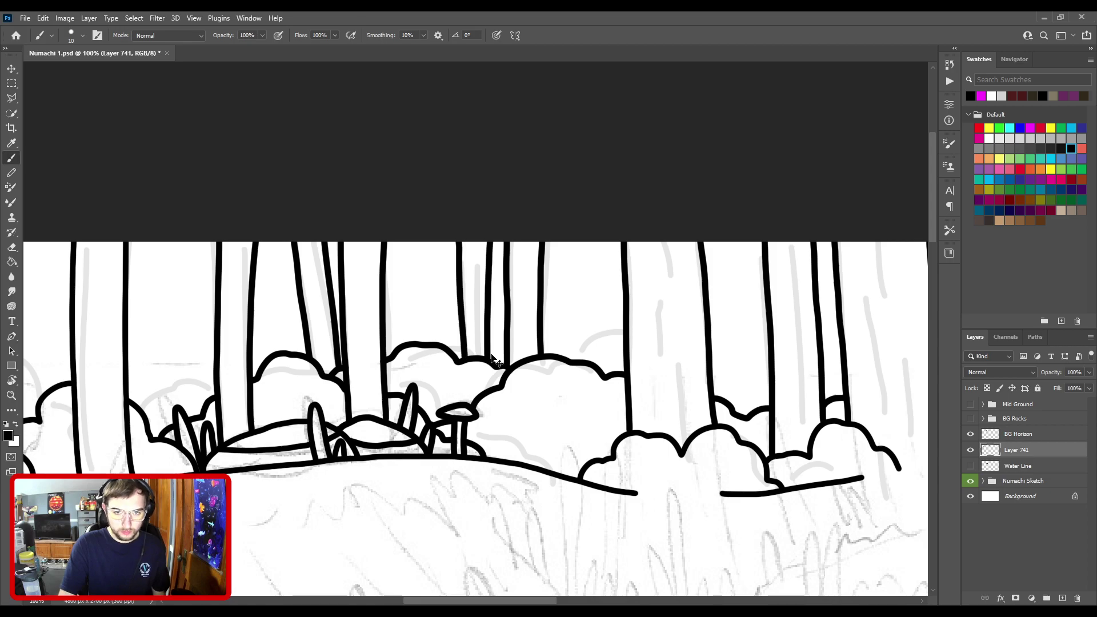
pyautogui.hotkey('ctrl', 'z')
pyautogui.moveTo(483, 356); pyautogui.dragTo(490, 239)
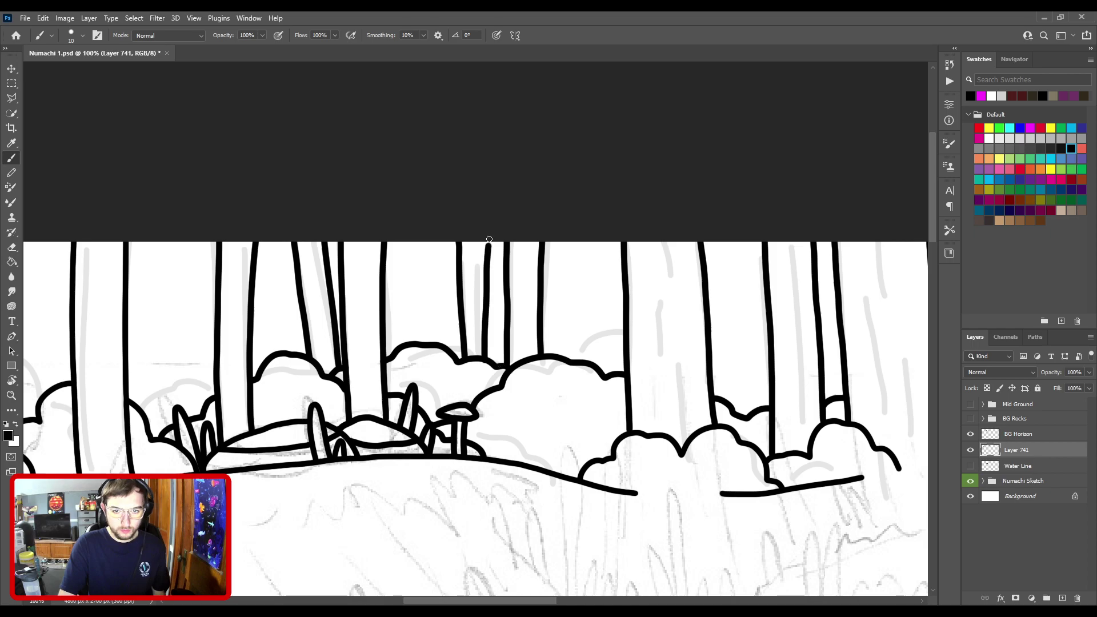
pyautogui.hotkey('ctrl', 'z')
pyautogui.moveTo(484, 354); pyautogui.dragTo(487, 242)
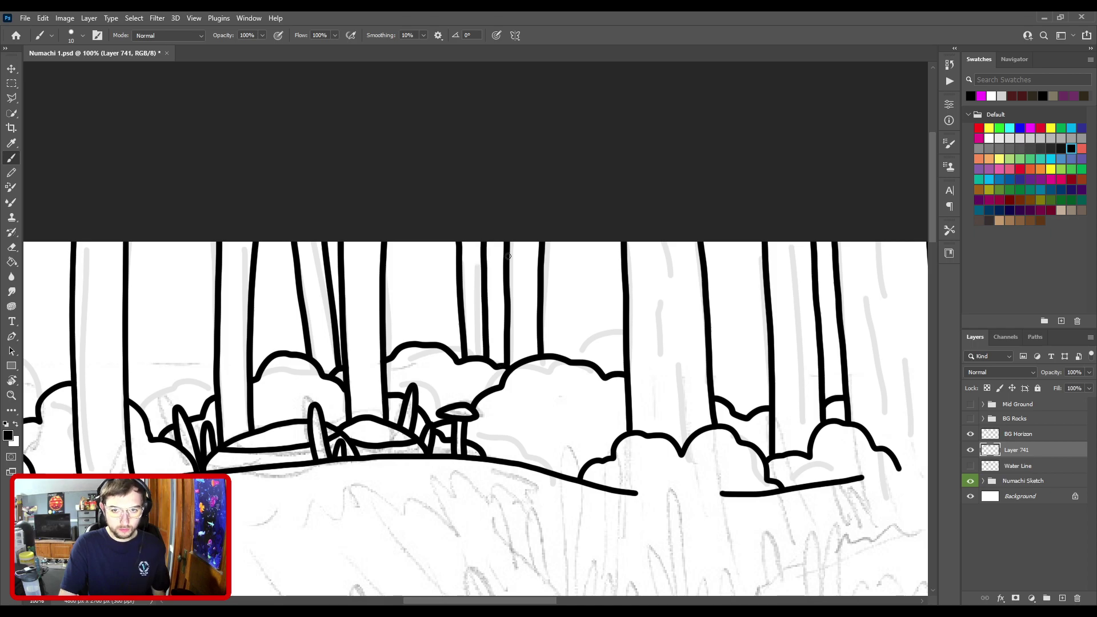
pyautogui.hotkey('ctrl', '-')
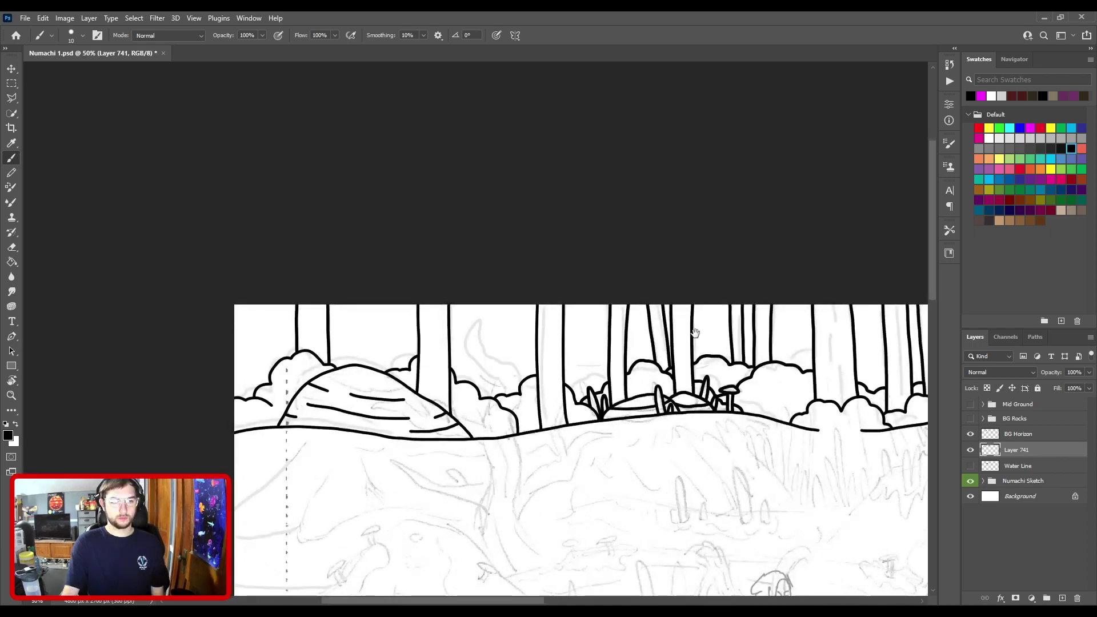
# Step: Ink both edges of a thin trunk rising behind the large striped mound, redrawing strokes until they are straight
pyautogui.moveTo(504, 374); pyautogui.dragTo(582, 276)
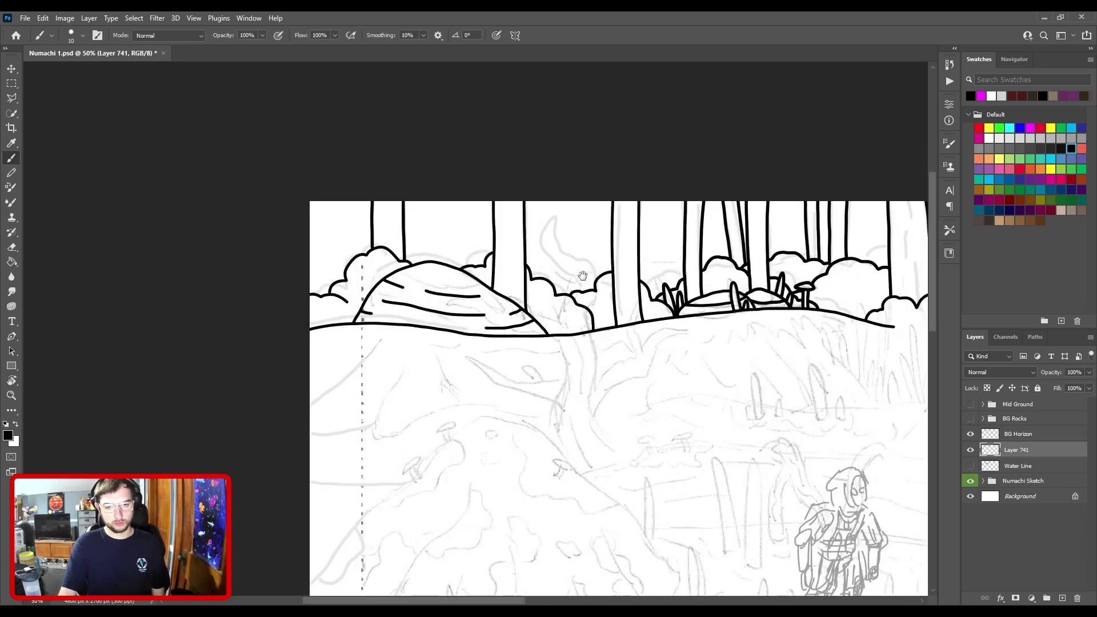
pyautogui.hotkey('ctrl', '+')
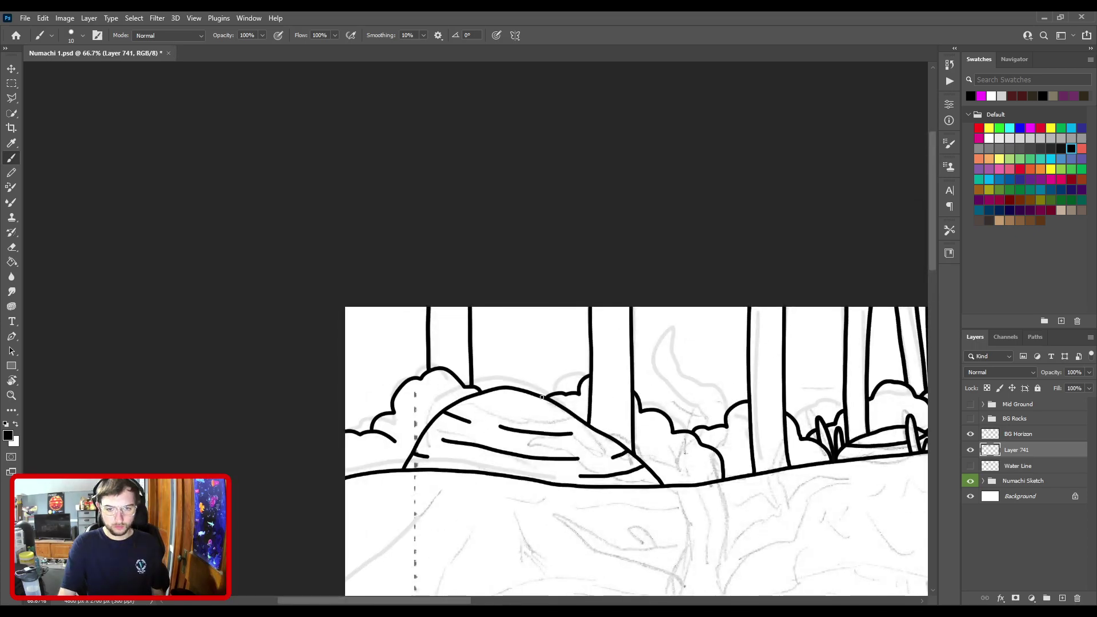
pyautogui.hotkey('ctrl', 'z')
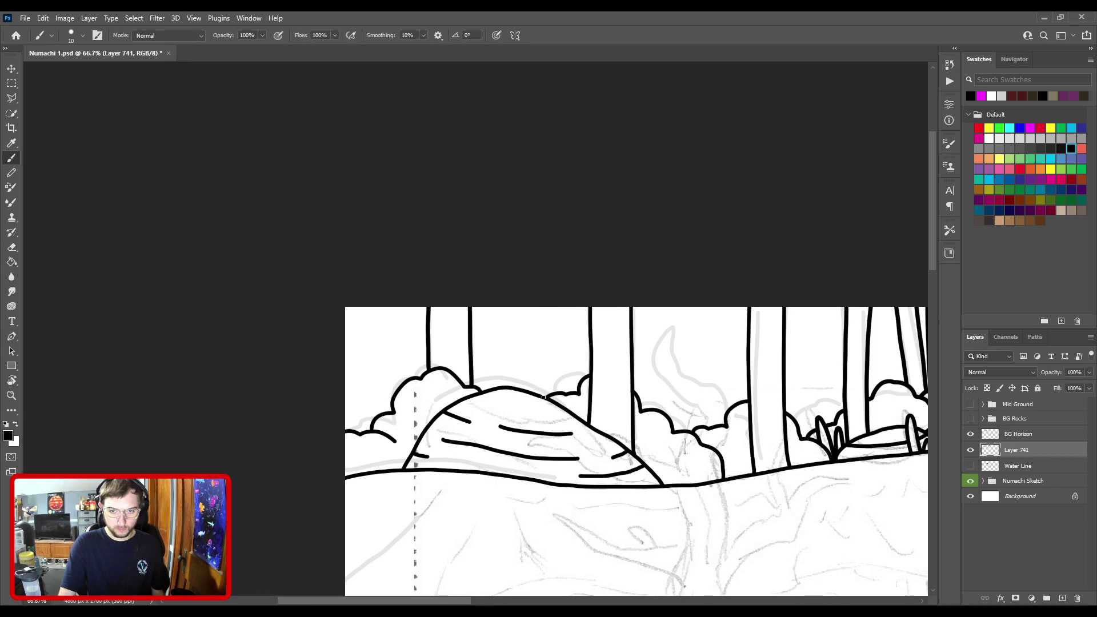
pyautogui.moveTo(544, 395)
pyautogui.mouseDown()
pyautogui.moveTo(537, 297)
pyautogui.moveTo(554, 296)
pyautogui.mouseUp()
pyautogui.hotkey('ctrl', 'z')
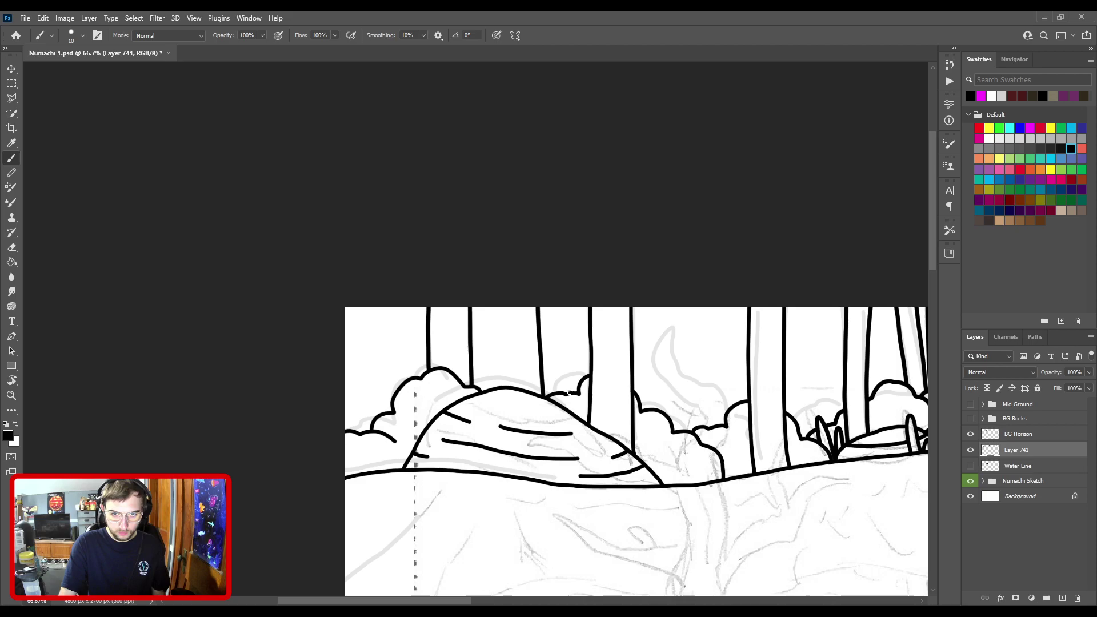
pyautogui.moveTo(569, 394); pyautogui.dragTo(564, 298)
pyautogui.hotkey('ctrl', 'z')
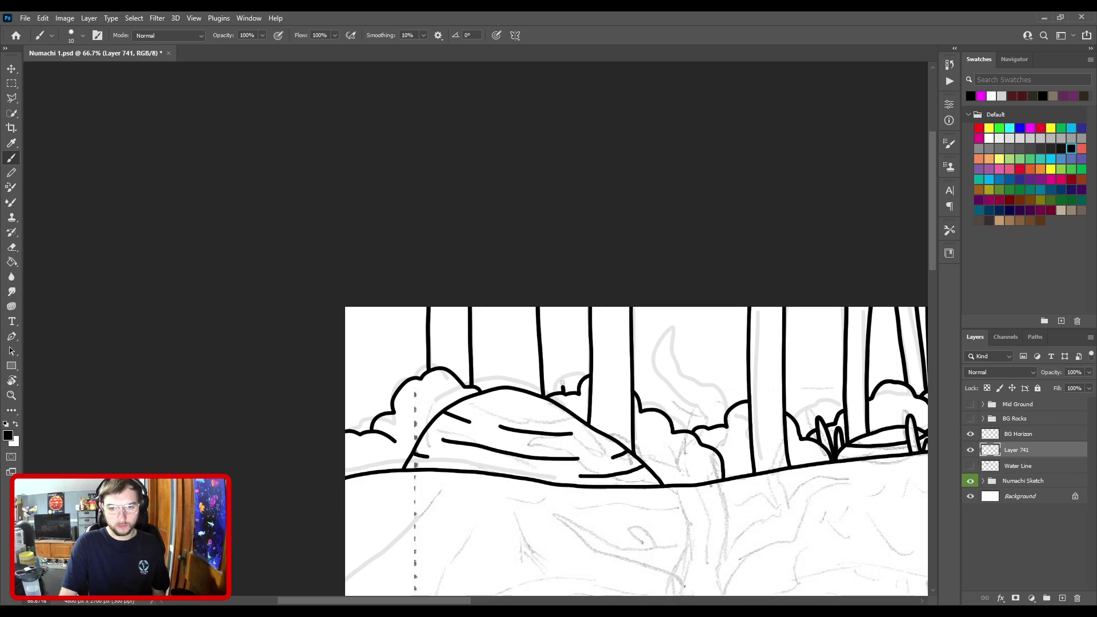
pyautogui.moveTo(563, 387); pyautogui.dragTo(558, 303)
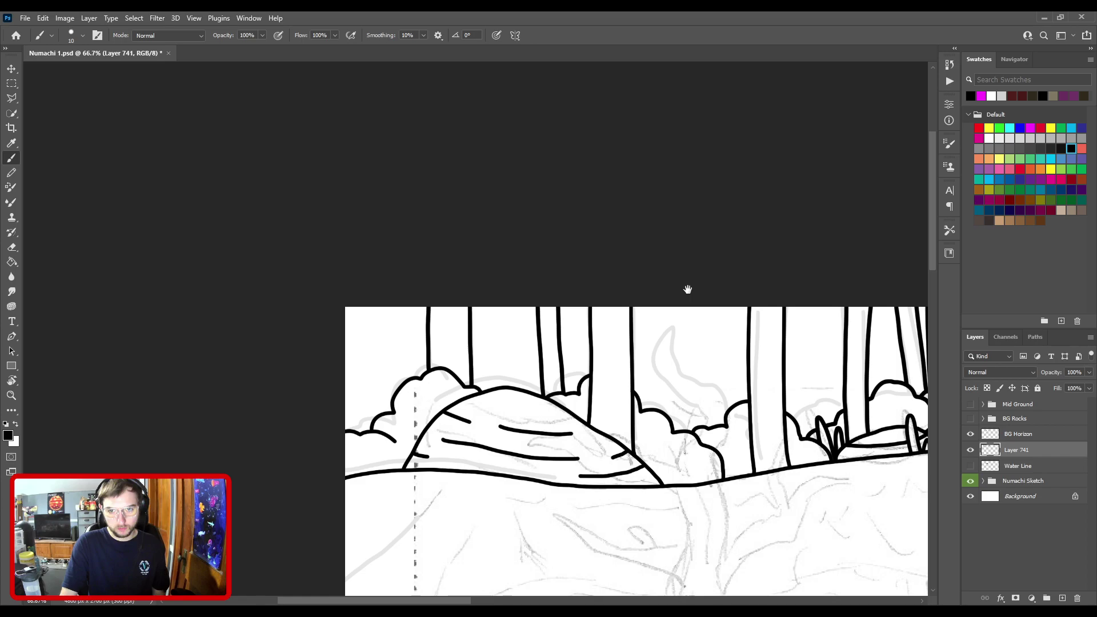
# Step: Examine the inked background across the scene's right half and around the wide trunks for gaps and unfinished lines
pyautogui.moveTo(688, 289); pyautogui.dragTo(370, 321)
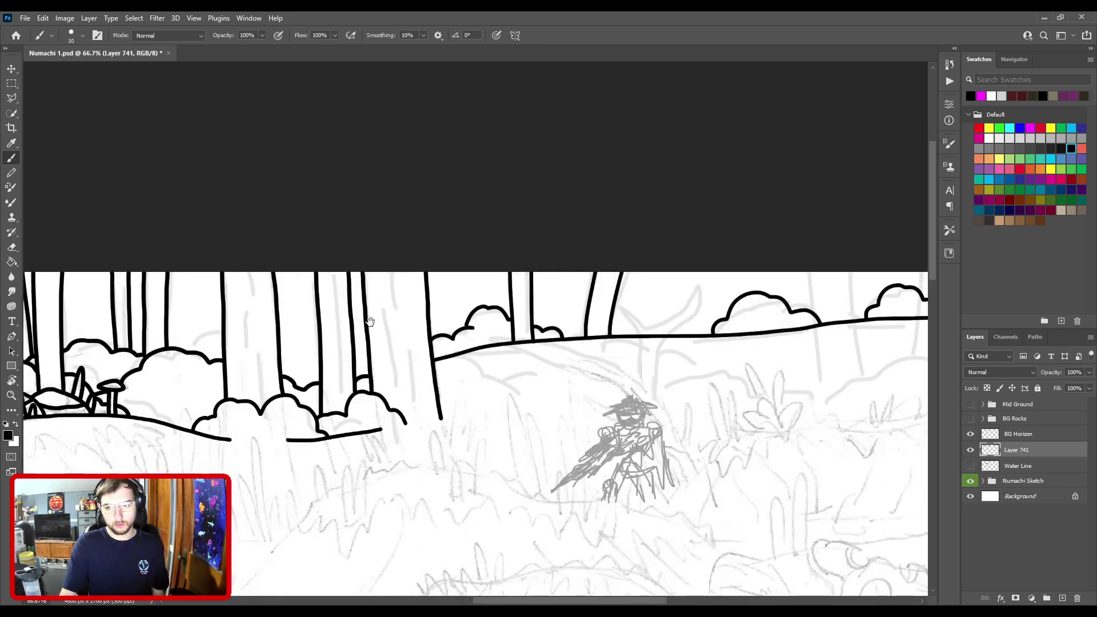
pyautogui.moveTo(719, 289); pyautogui.dragTo(328, 286)
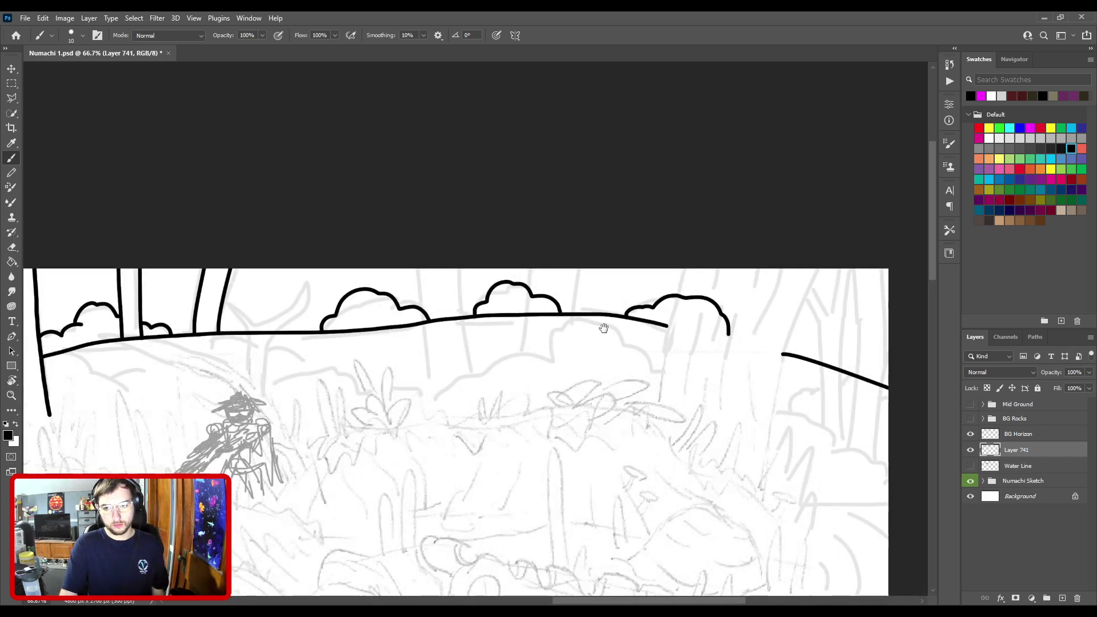
pyautogui.moveTo(604, 328); pyautogui.dragTo(336, 276)
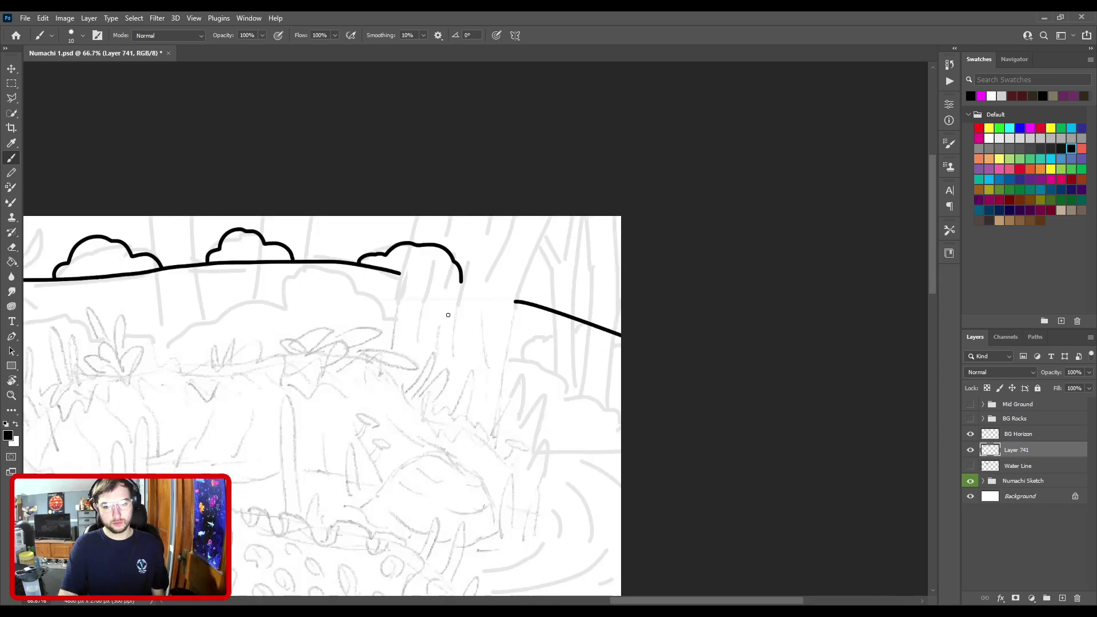
pyautogui.scroll(-2, 448, 318)
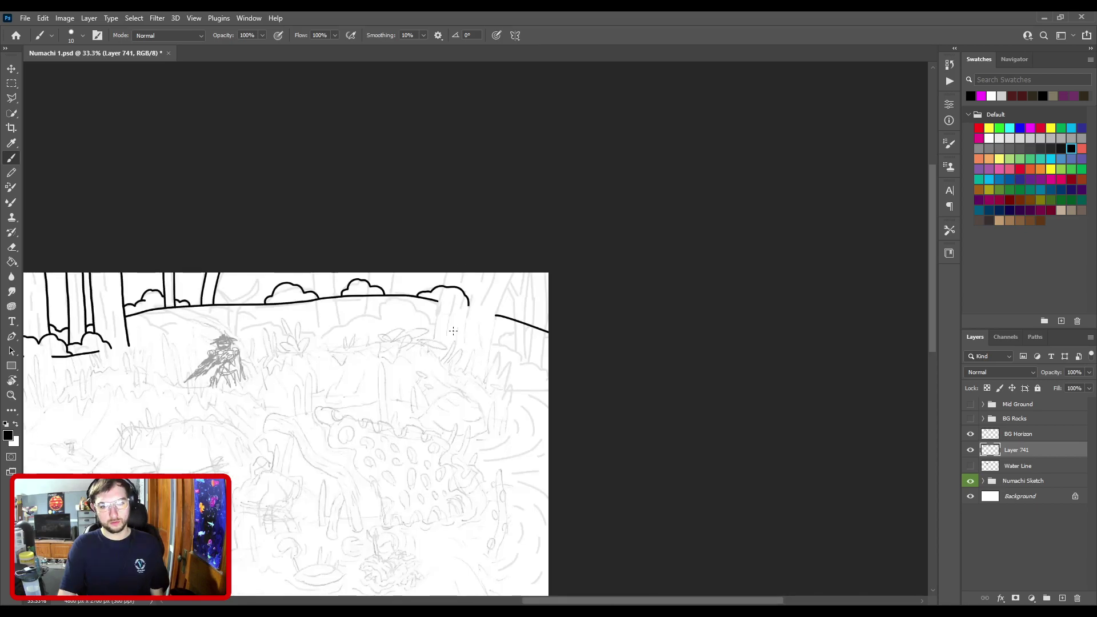
pyautogui.moveTo(453, 331); pyautogui.dragTo(492, 338)
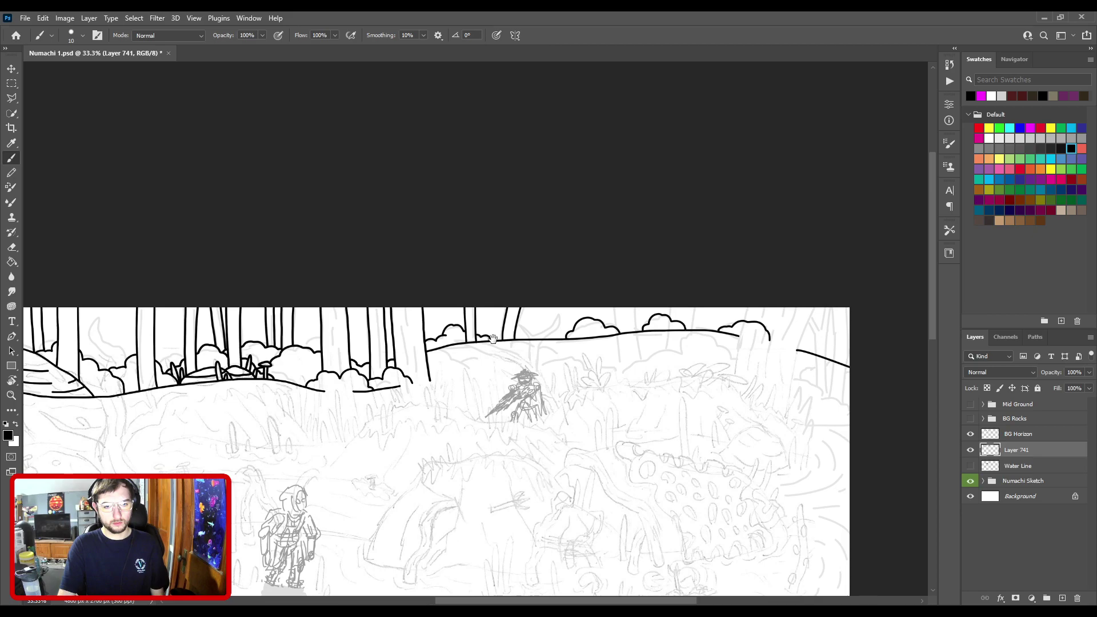
pyautogui.scroll(3, 493, 338)
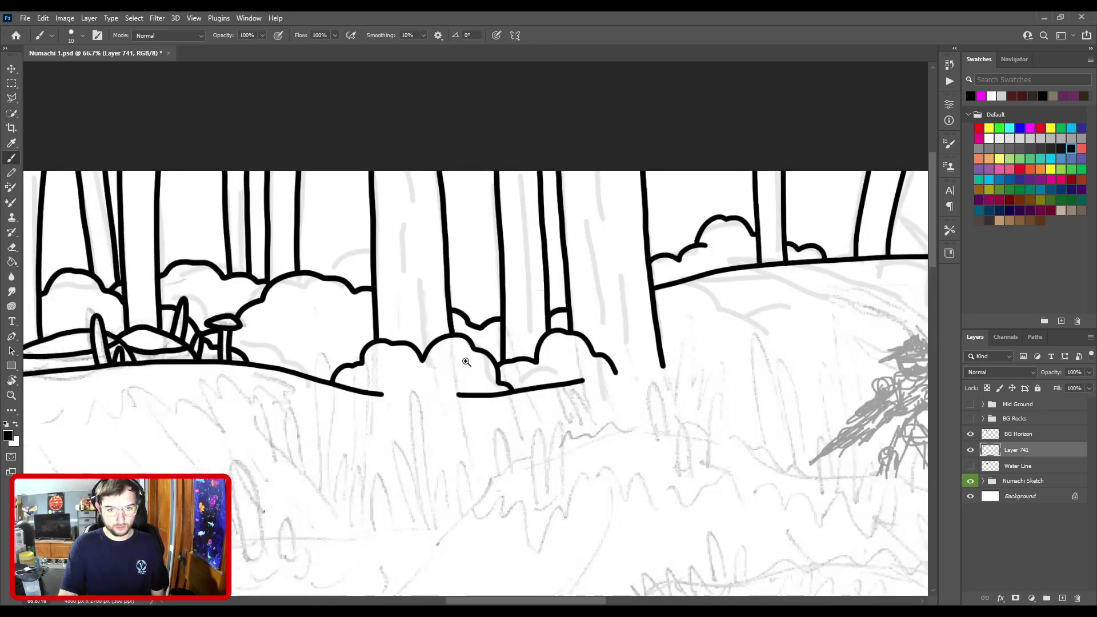
pyautogui.scroll(1, 515, 400)
pyautogui.moveTo(533, 490); pyautogui.dragTo(562, 490)
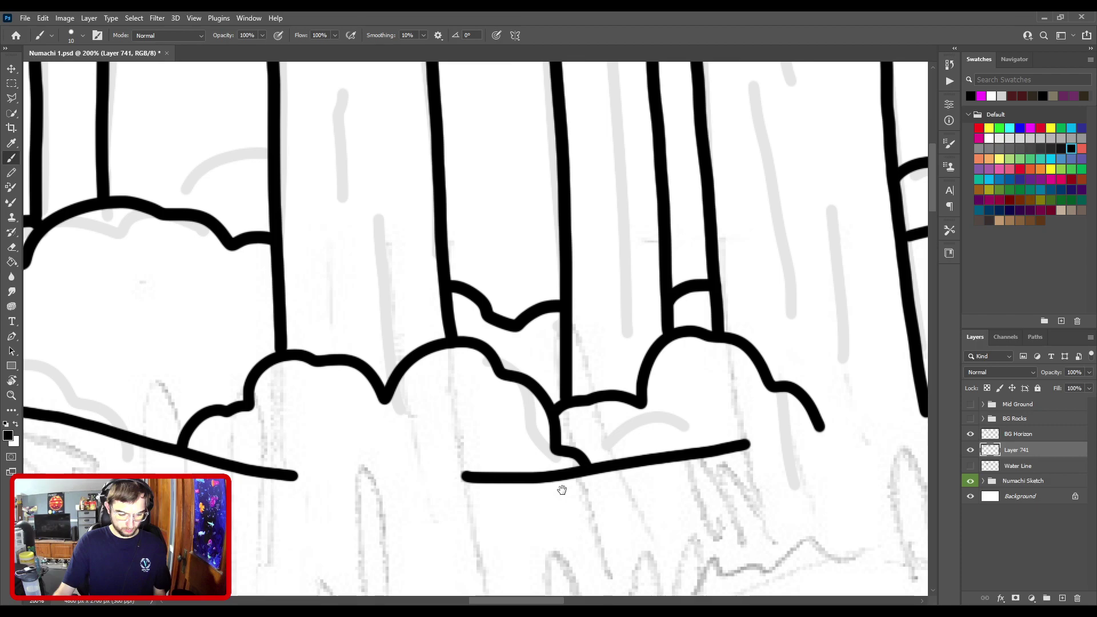
pyautogui.moveTo(562, 490); pyautogui.dragTo(660, 470)
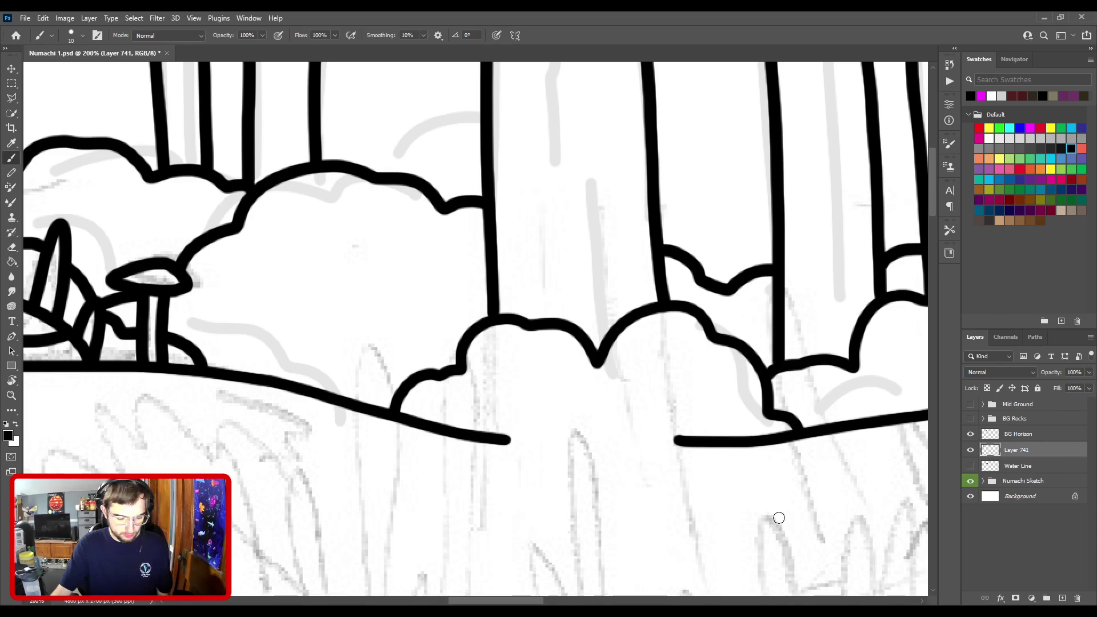
# Step: Make the BG Horizon layer active and bridge the gap in the ground line beneath the double-humped bush
pyautogui.press('v')
pyautogui.hotkey('ctrl', '-')
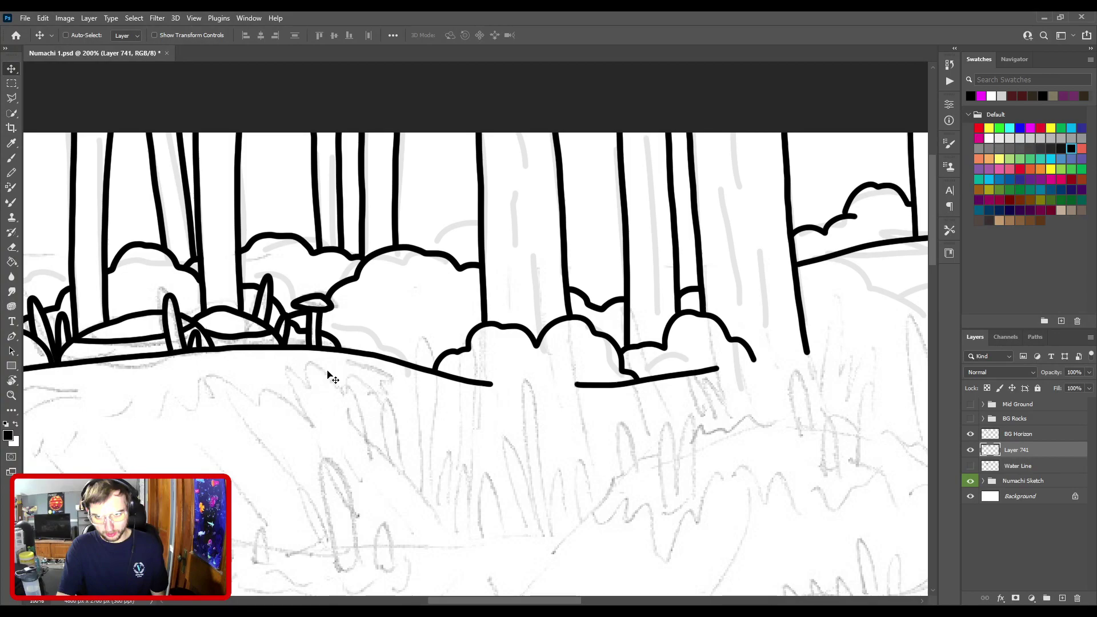
pyautogui.hotkey('ctrl', '-')
pyautogui.hotkey('ctrl', '+')
pyautogui.hotkey('ctrl', '+')
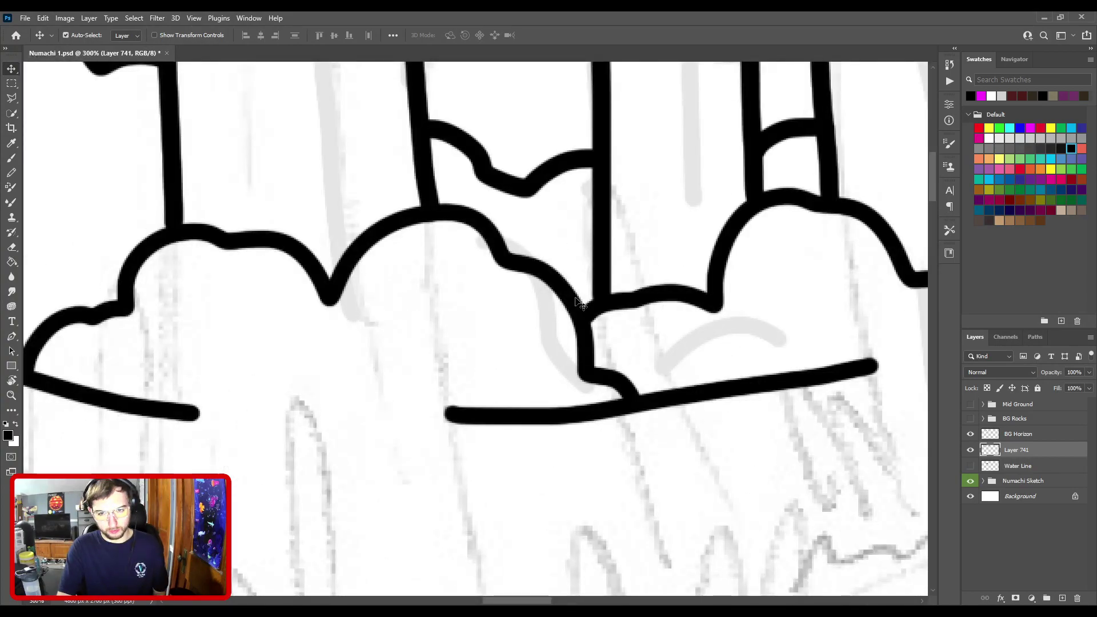
pyautogui.click(464, 420)
pyautogui.press('b')
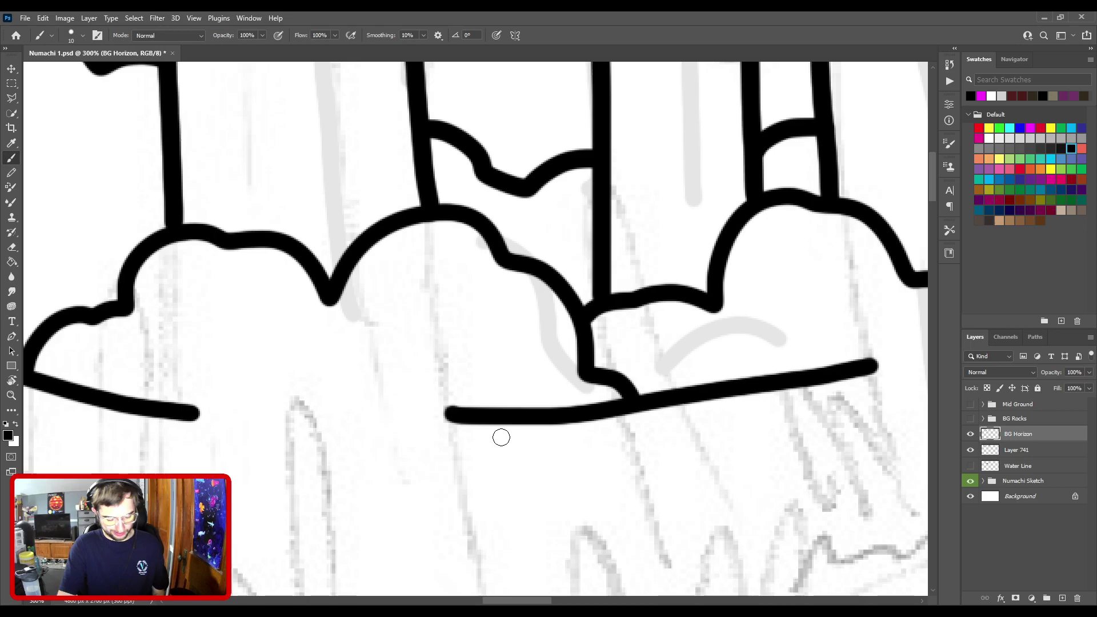
pyautogui.moveTo(195, 413); pyautogui.dragTo(449, 415)
# Step: Smooth the joins of the bridged ground line by erasing bumps and touching up the stroke
pyautogui.press('e')
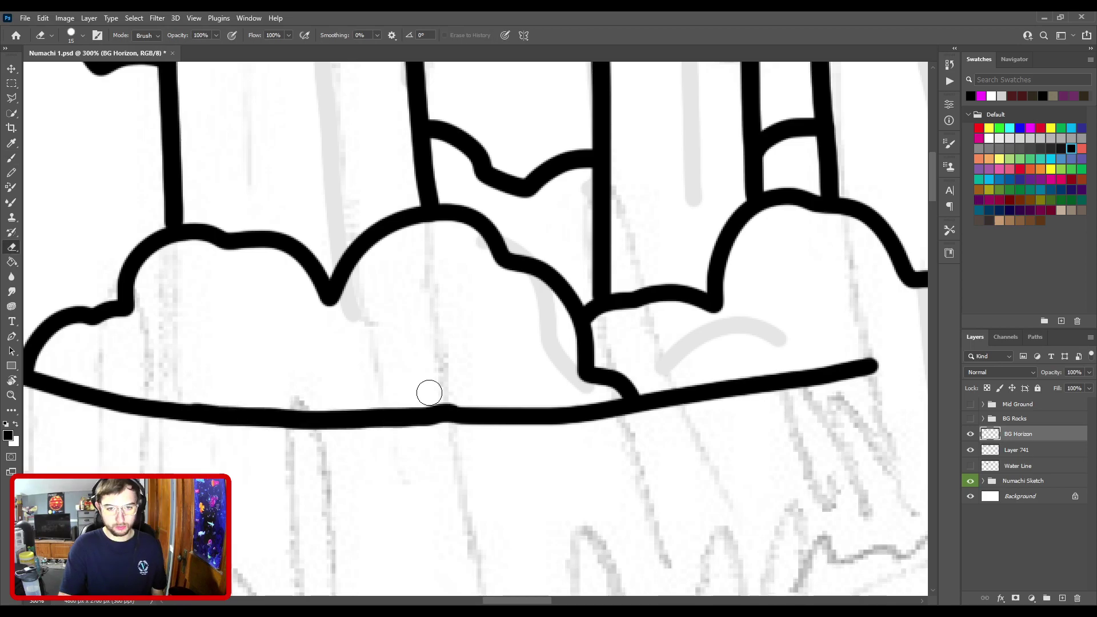
pyautogui.press('b')
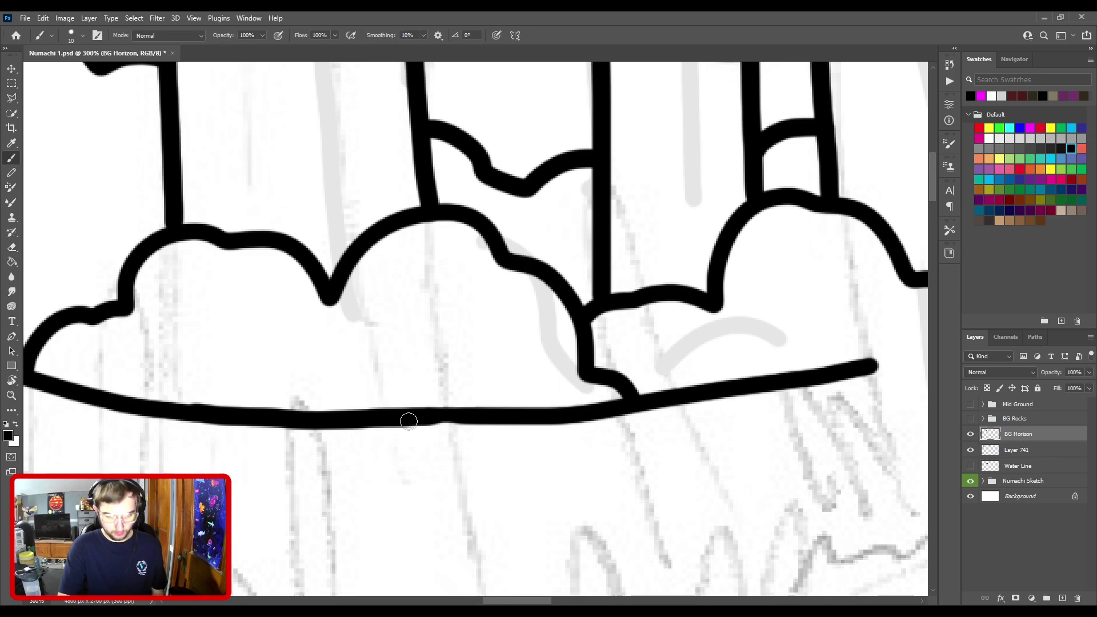
pyautogui.hotkey('ctrl', '-')
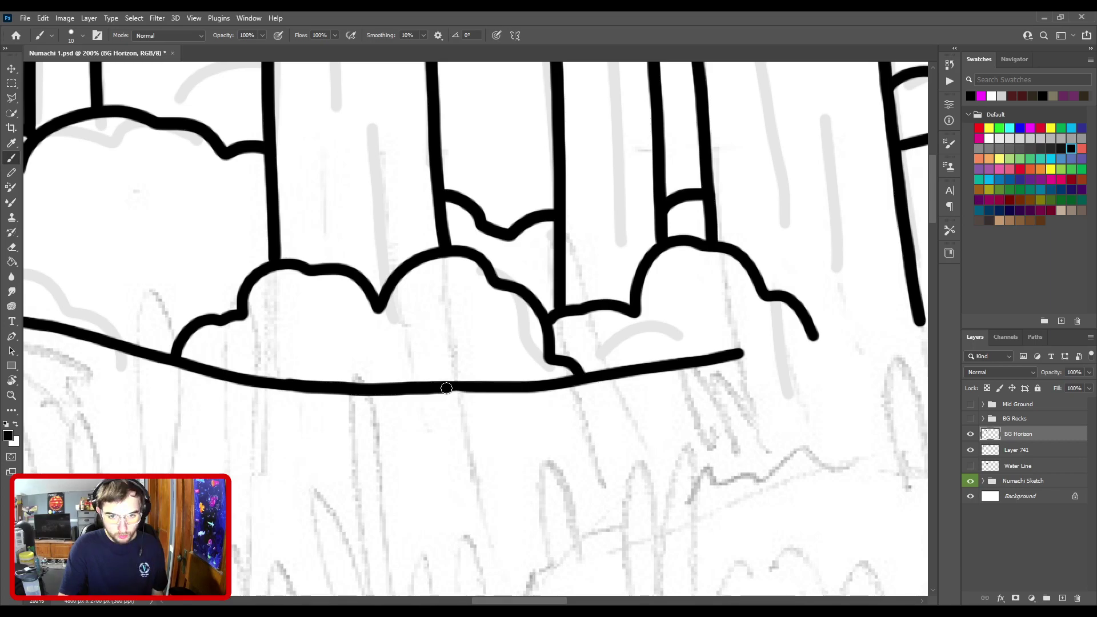
pyautogui.hscroll(-3, 446, 388)
pyautogui.press('e')
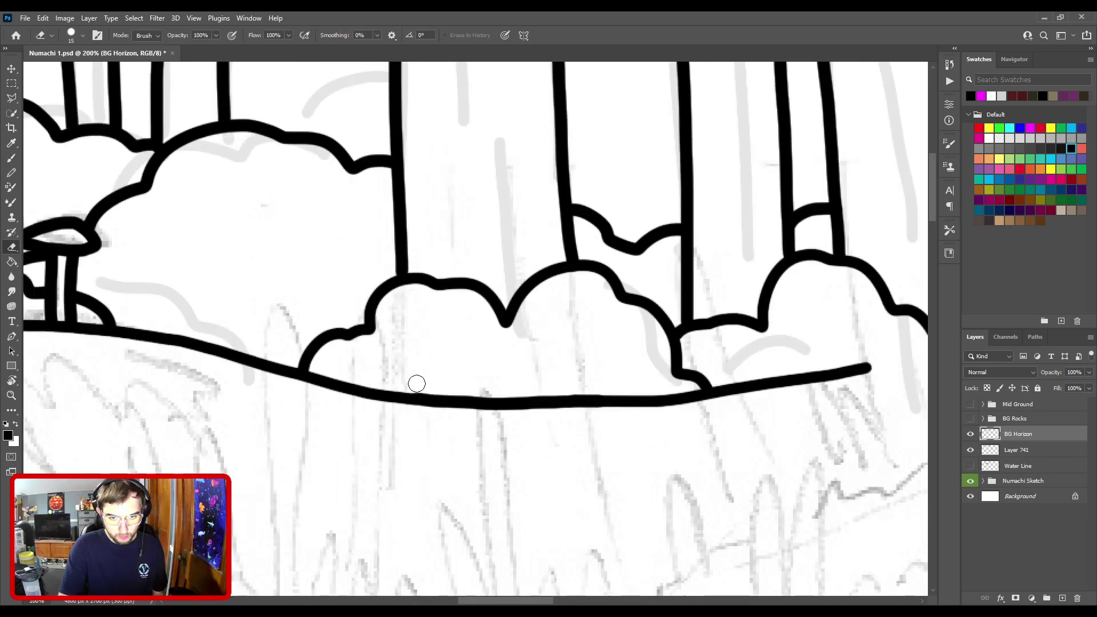
# Step: Extend the ground line past the last bush to the base of the wide trunk's right edge, redoing the first stroke as straight segments
pyautogui.hotkey('ctrl', '-')
pyautogui.hotkey('ctrl', '-')
pyautogui.hotkey('ctrl', '-')
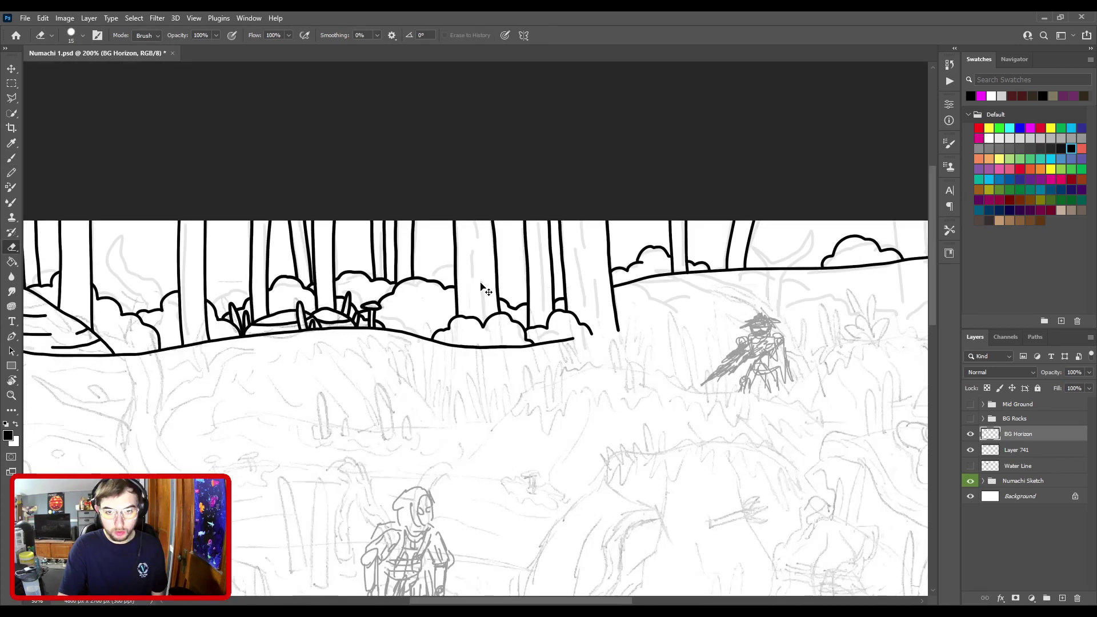
pyautogui.moveTo(540, 353); pyautogui.dragTo(387, 324)
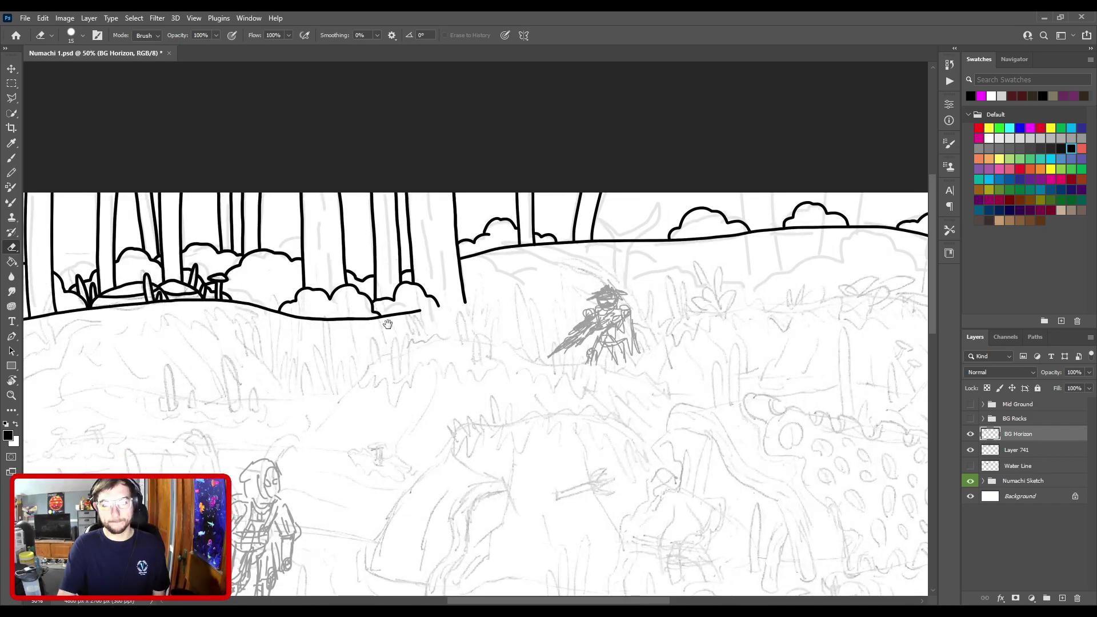
pyautogui.scroll(-3, 385, 324)
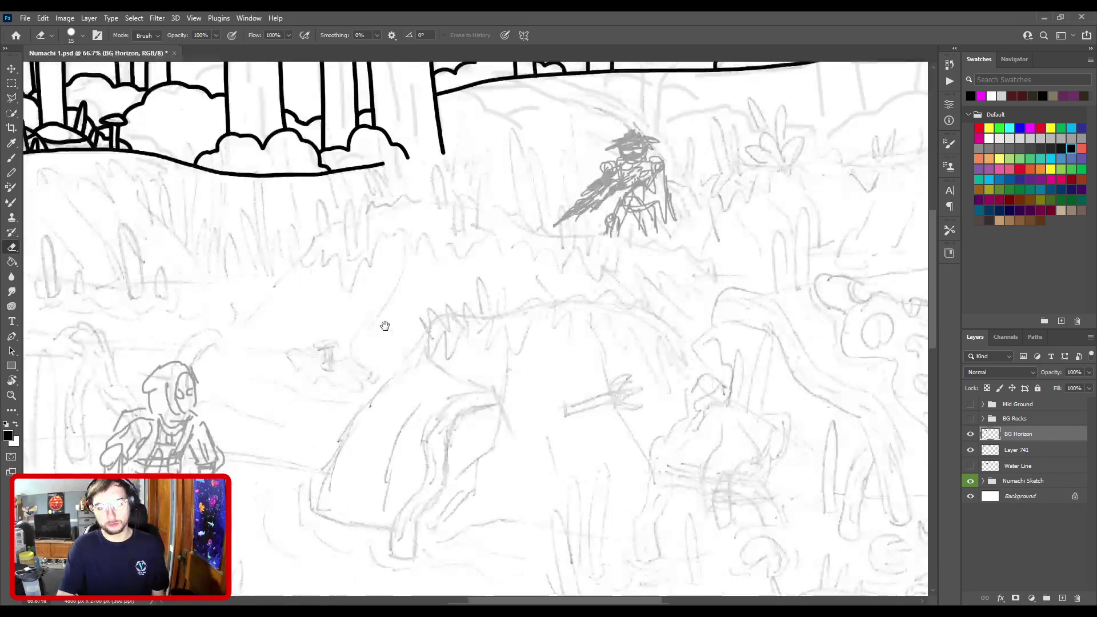
pyautogui.click(370, 332)
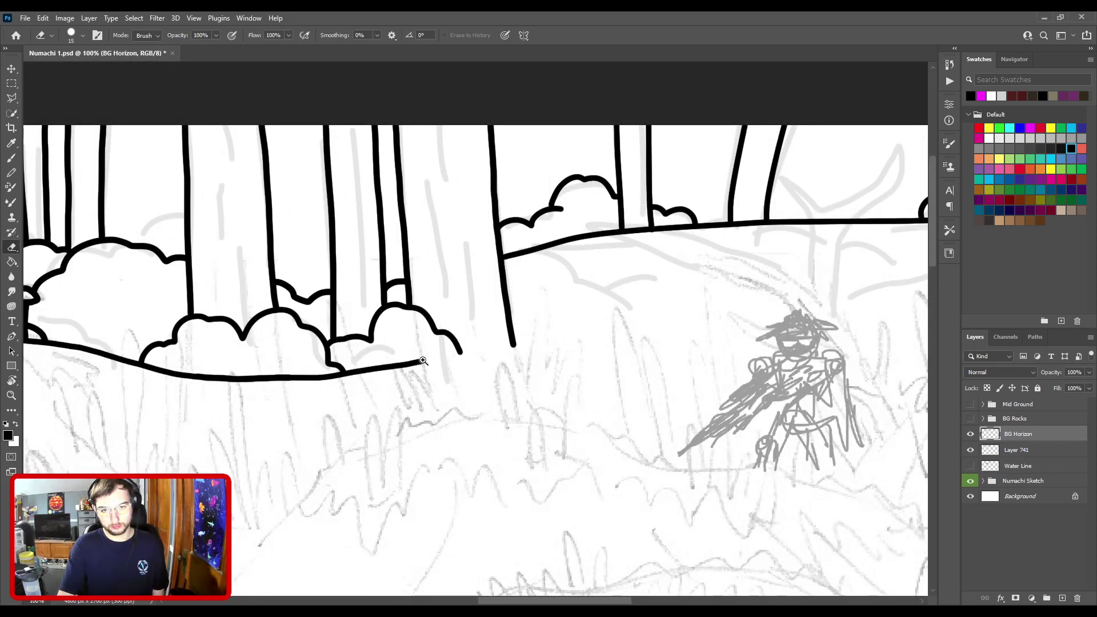
pyautogui.click(474, 331)
pyautogui.press('b')
pyautogui.moveTo(371, 391); pyautogui.dragTo(481, 388)
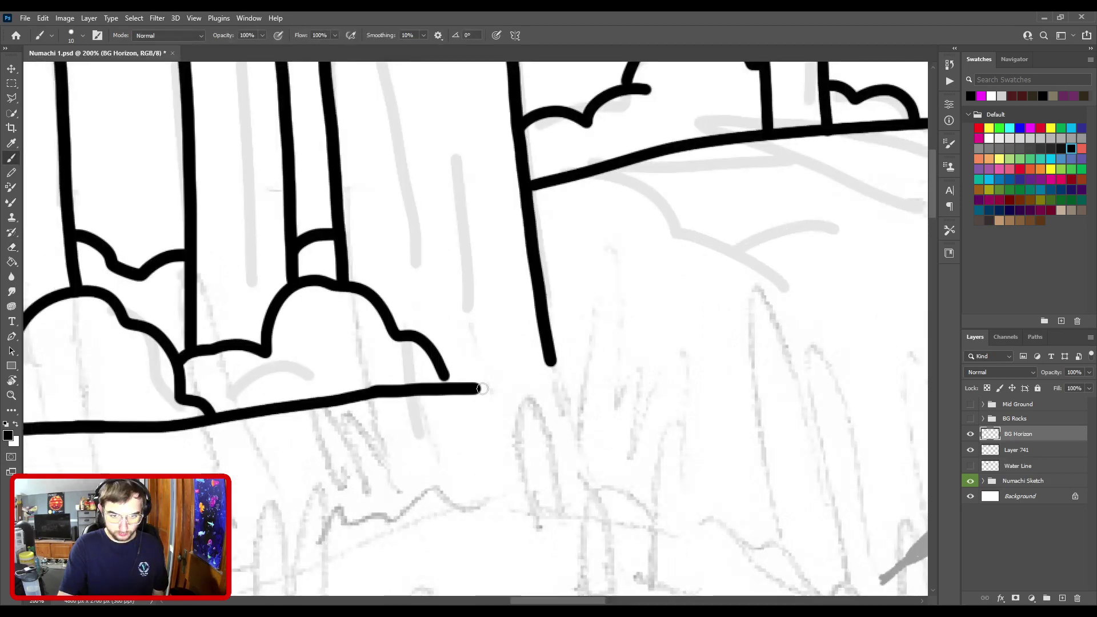
pyautogui.hotkey('ctrl', '-')
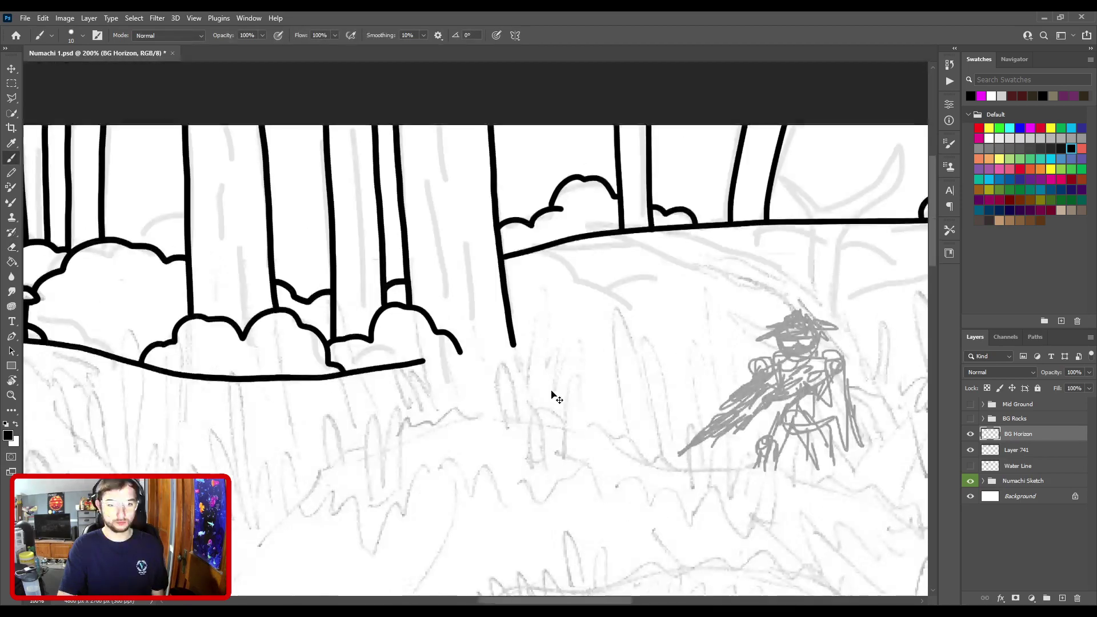
pyautogui.hotkey('ctrl', '+')
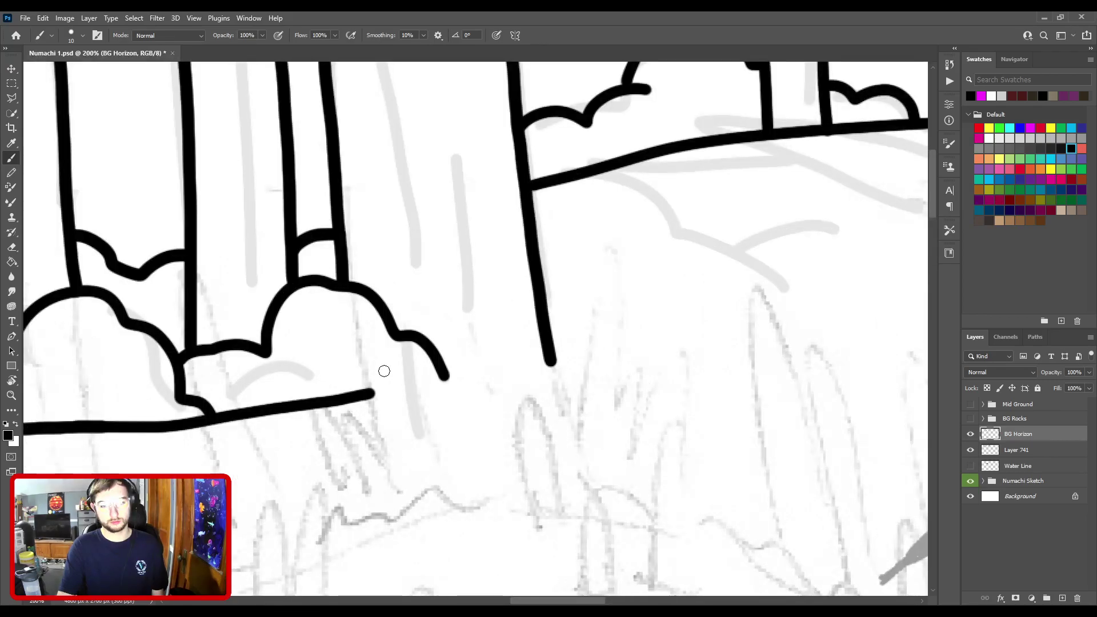
pyautogui.keyDown('shift'); pyautogui.click(534, 371); pyautogui.keyUp('shift')
pyautogui.keyDown('shift'); pyautogui.click(552, 362); pyautogui.keyUp('shift')
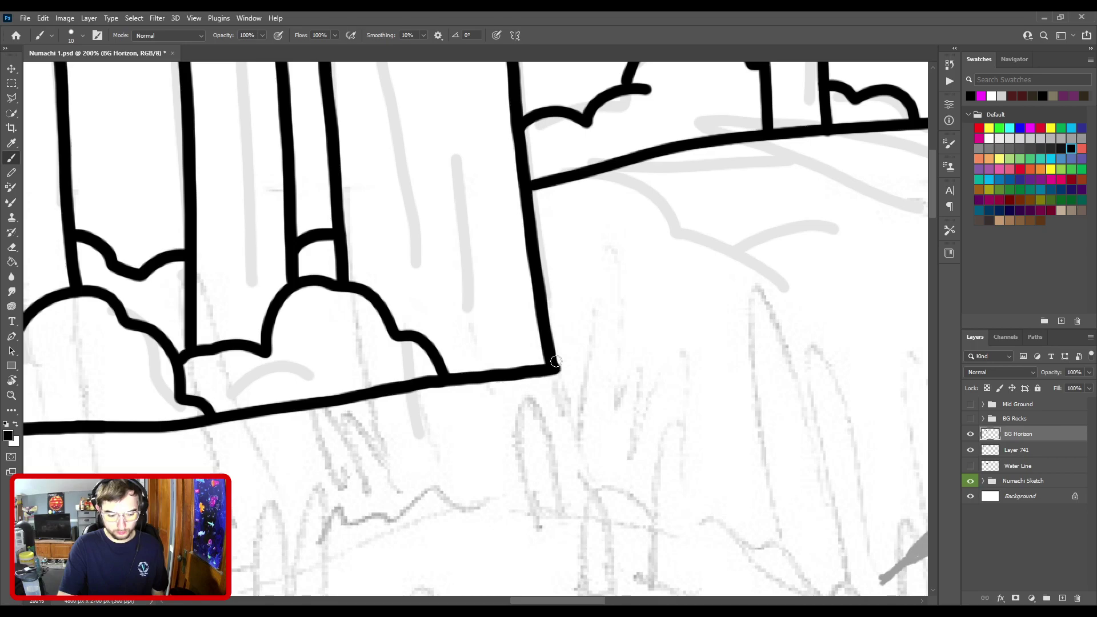
pyautogui.hotkey('ctrl', '-')
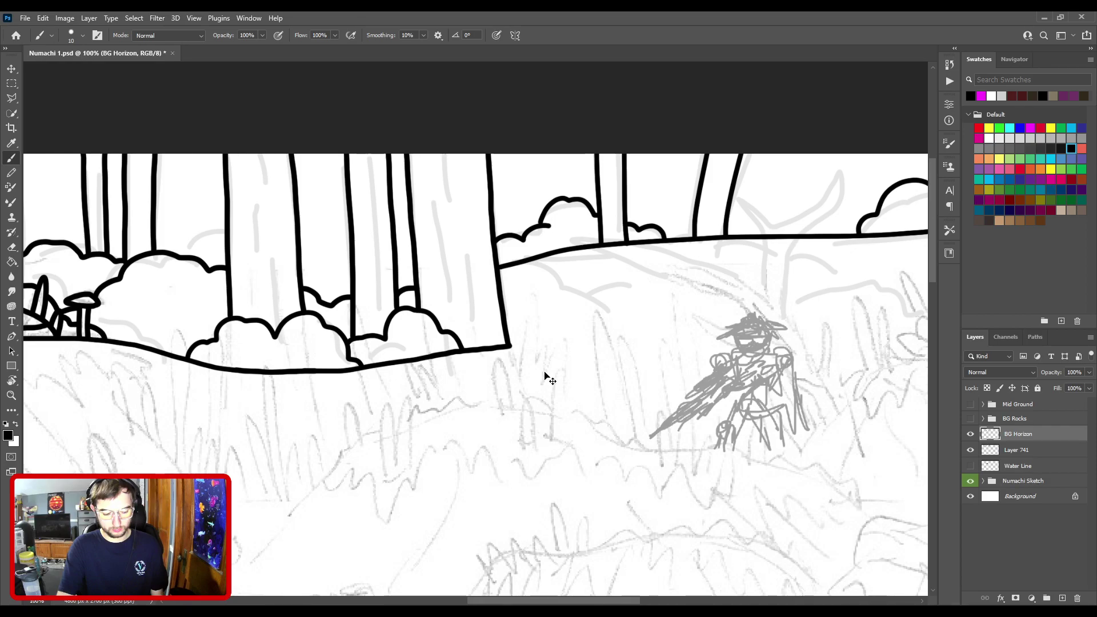
# Step: Review the inked background from the left mound to the unfinished horizon and sketched trees at the scene's right end
pyautogui.hotkey('ctrl', '-')
pyautogui.hotkey('ctrl', '-')
pyautogui.hotkey('ctrl', '-')
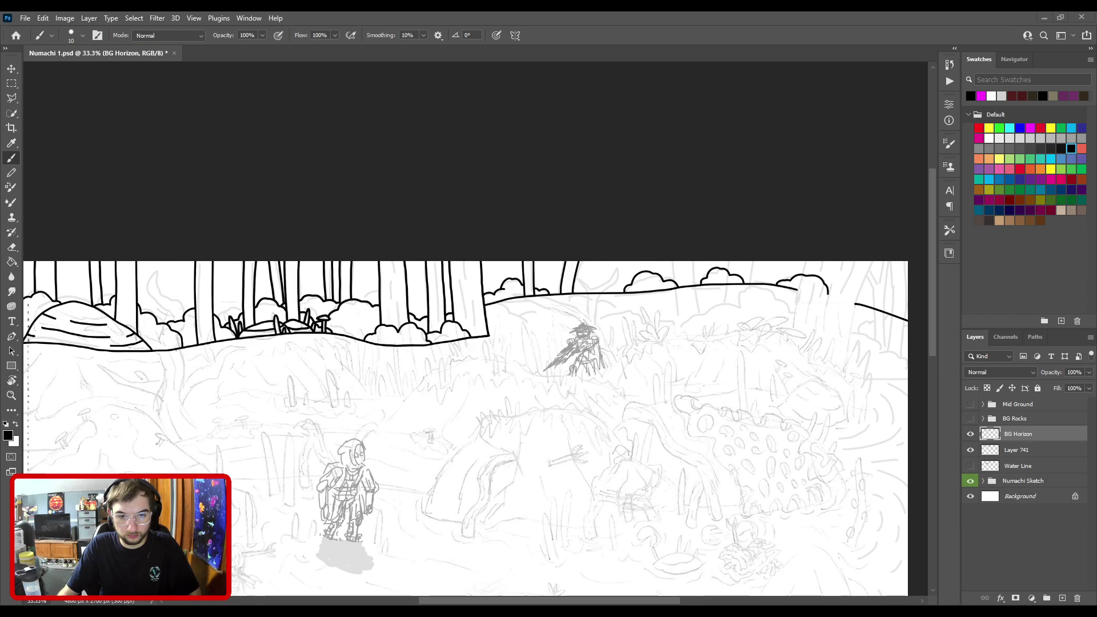
pyautogui.moveTo(452, 399); pyautogui.dragTo(591, 353)
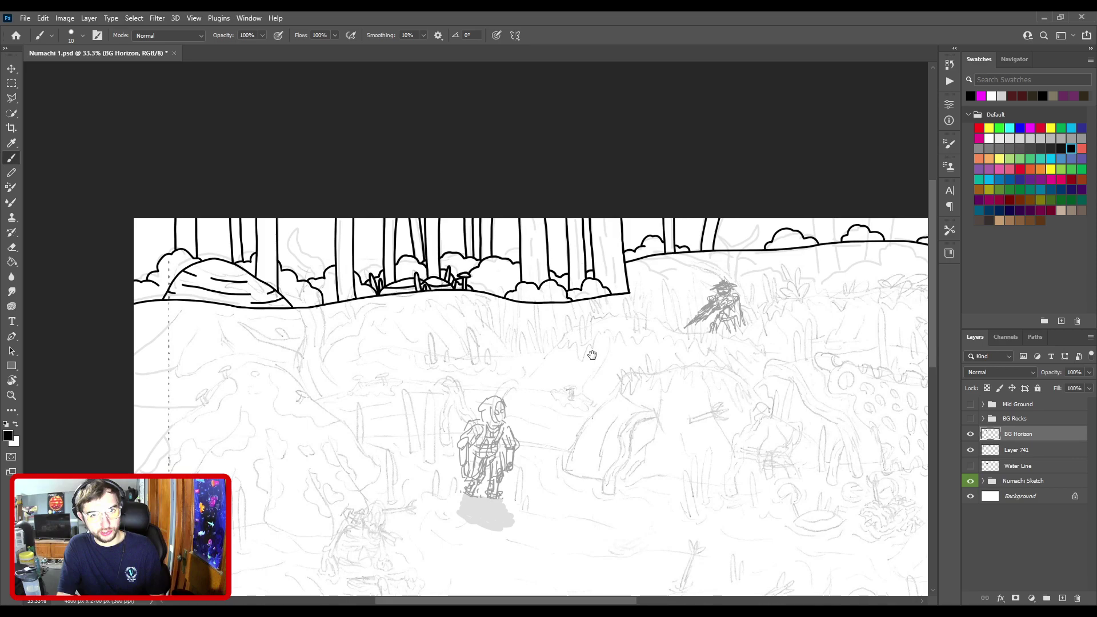
pyautogui.moveTo(590, 355); pyautogui.dragTo(473, 430)
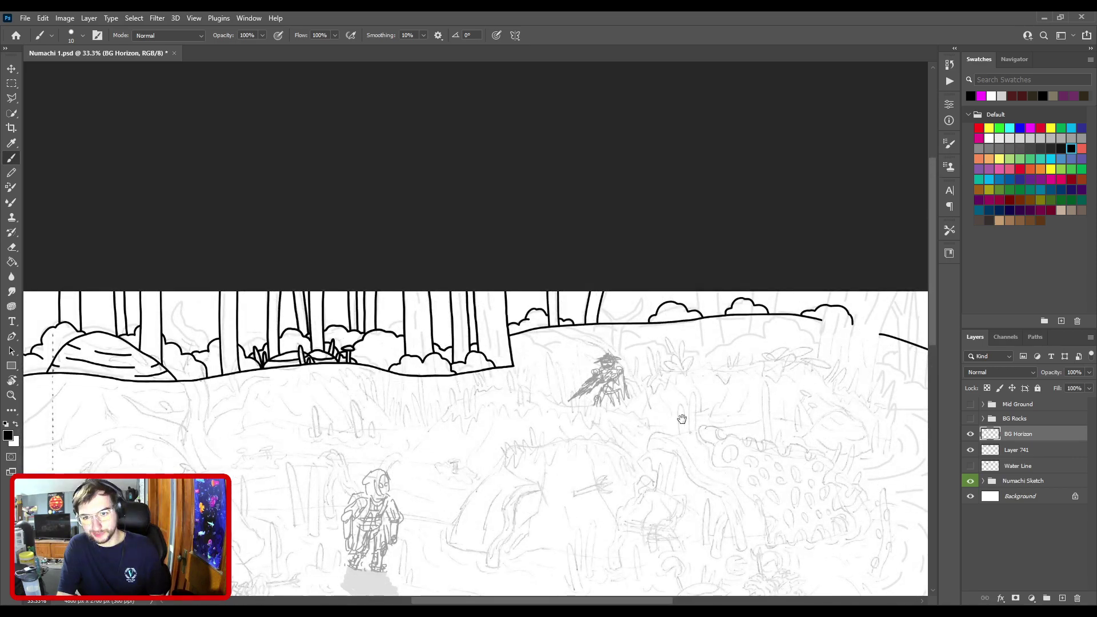
pyautogui.scroll(1, 679, 366)
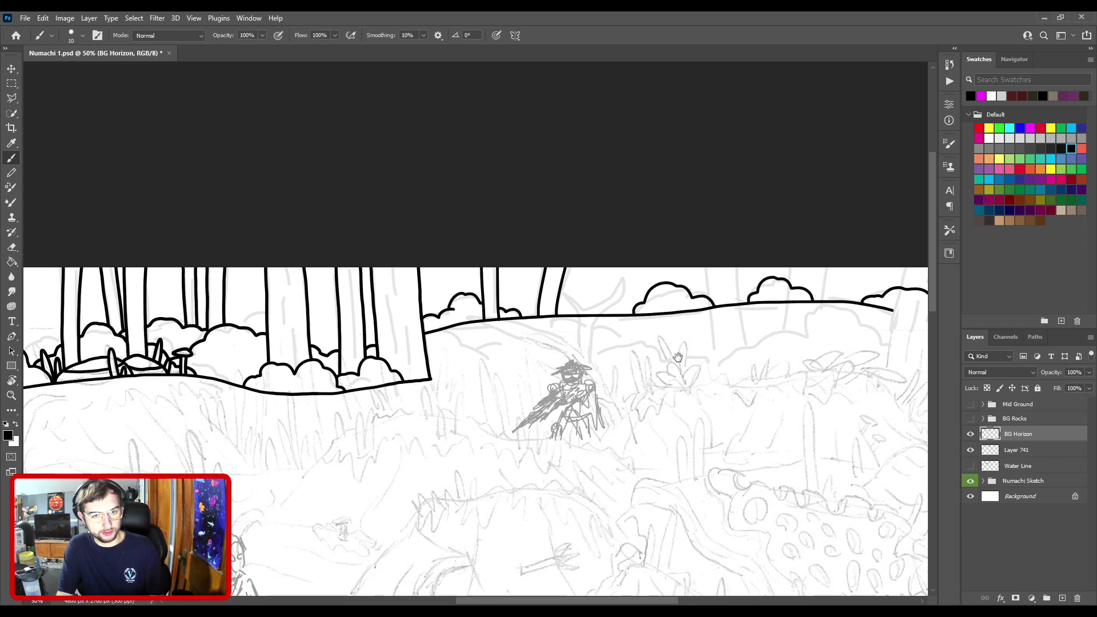
pyautogui.hotkey('ctrl', '+')
pyautogui.scroll(-3, 612, 460)
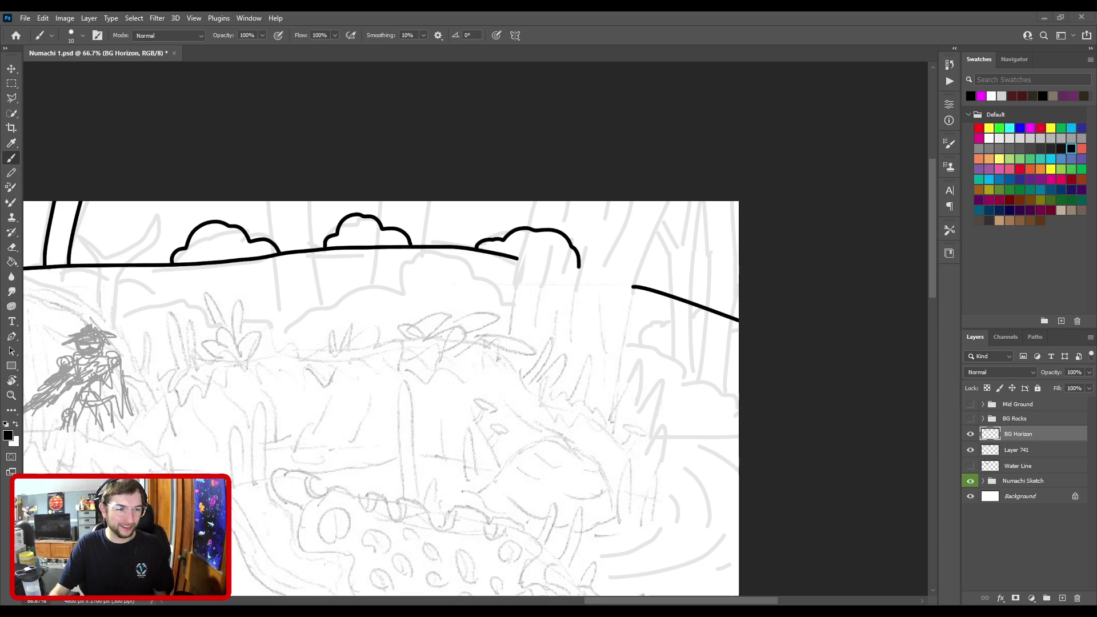
# Step: Rename the layer directly beneath BG Horizon as BG Details
pyautogui.hotkey('ctrl', '0')
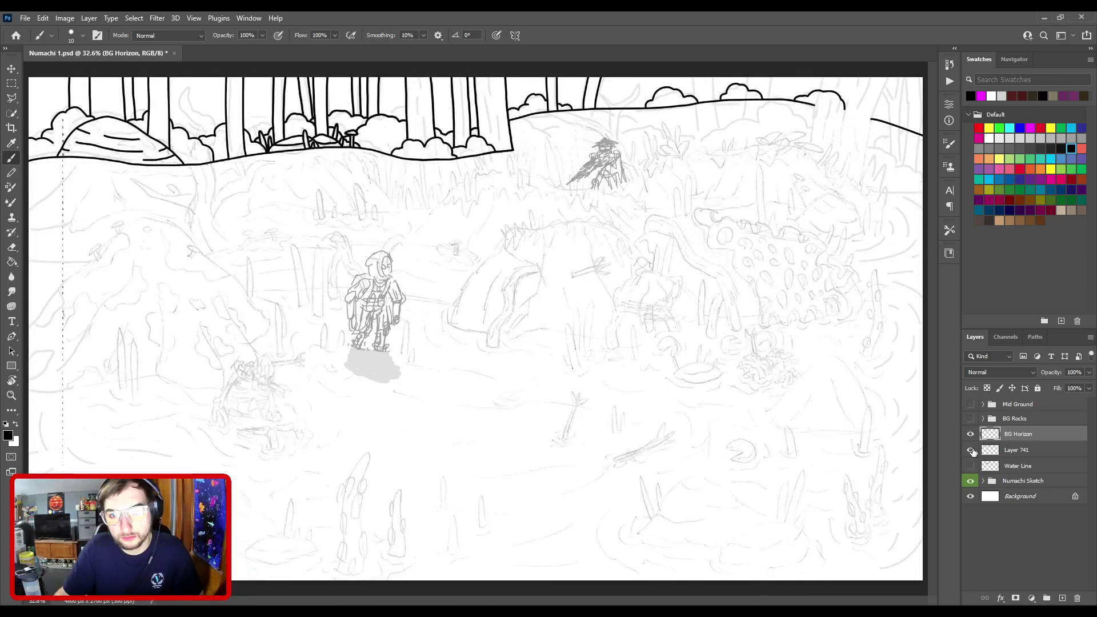
pyautogui.doubleClick(1017, 450)
pyautogui.write('BG Details')
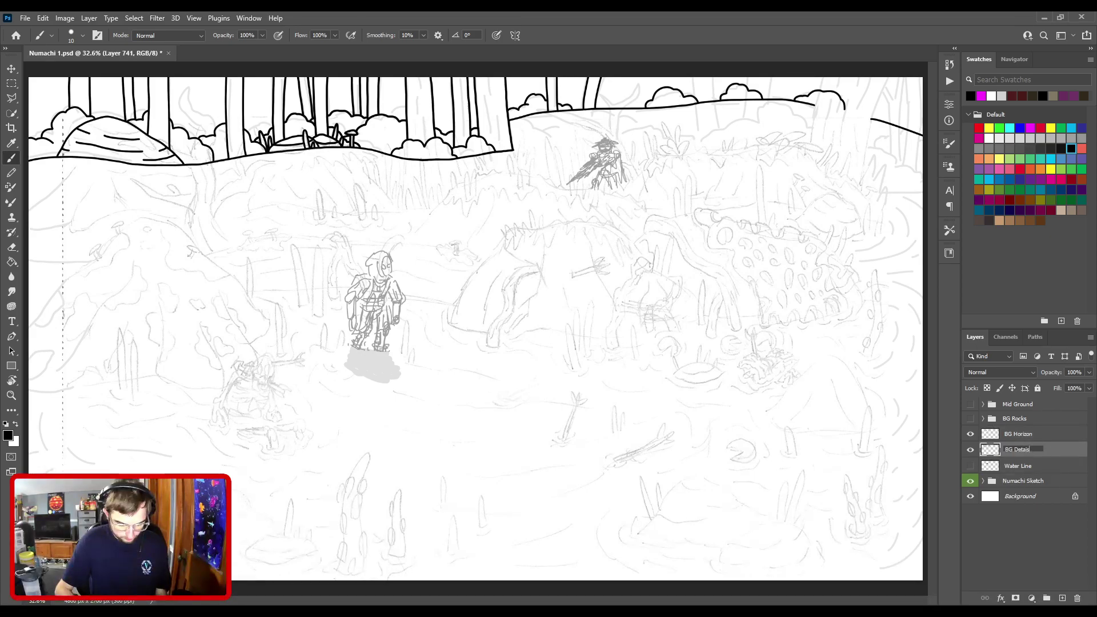
pyautogui.press('Return')
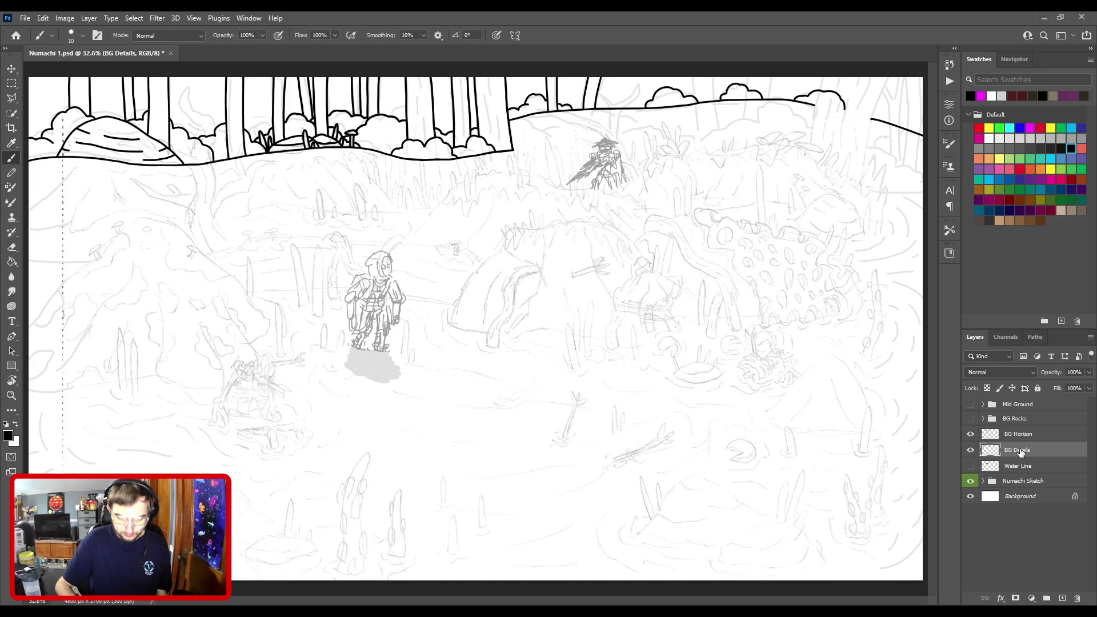
# Step: Show the BG Rocks group, expand it to list its ink layers, and keep the Mid Ground group hidden
pyautogui.hotkey('ctrl', 'z')
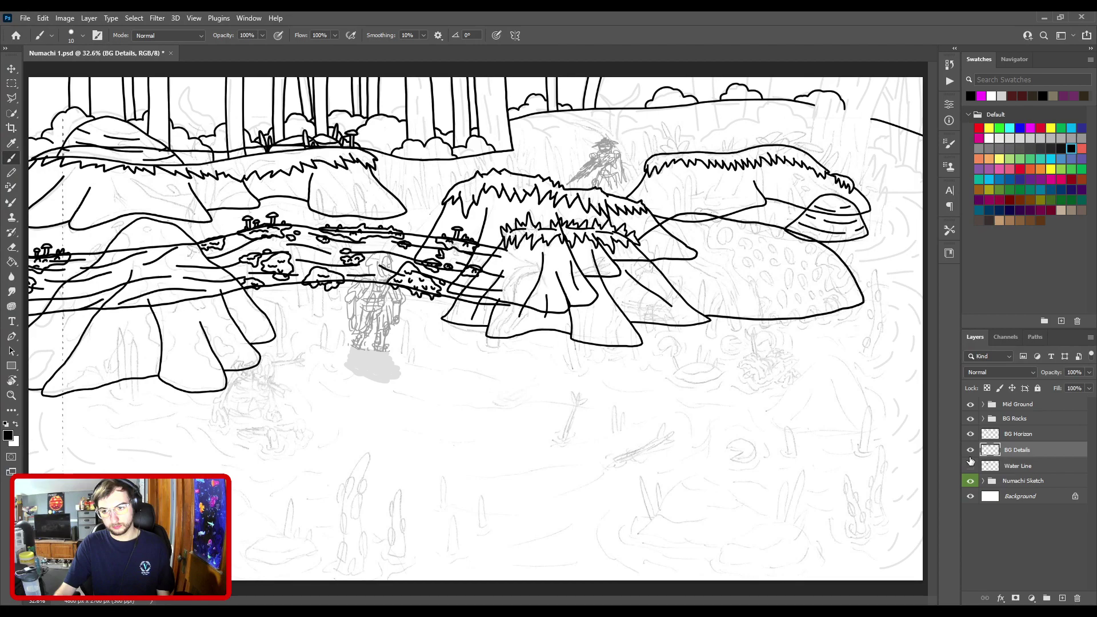
pyautogui.click(971, 465)
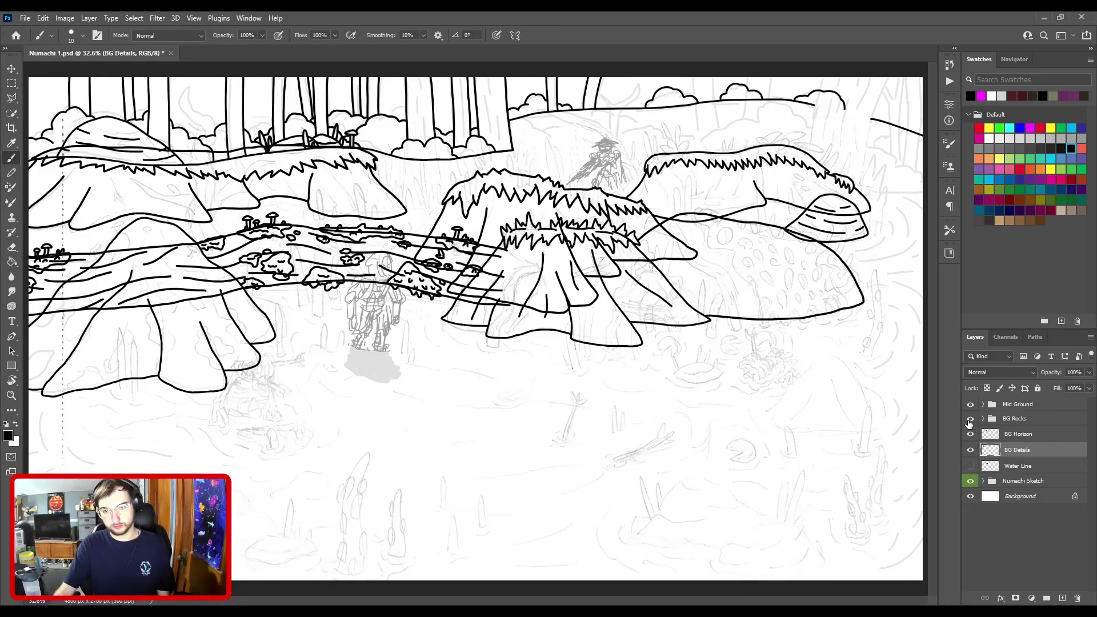
pyautogui.click(983, 419)
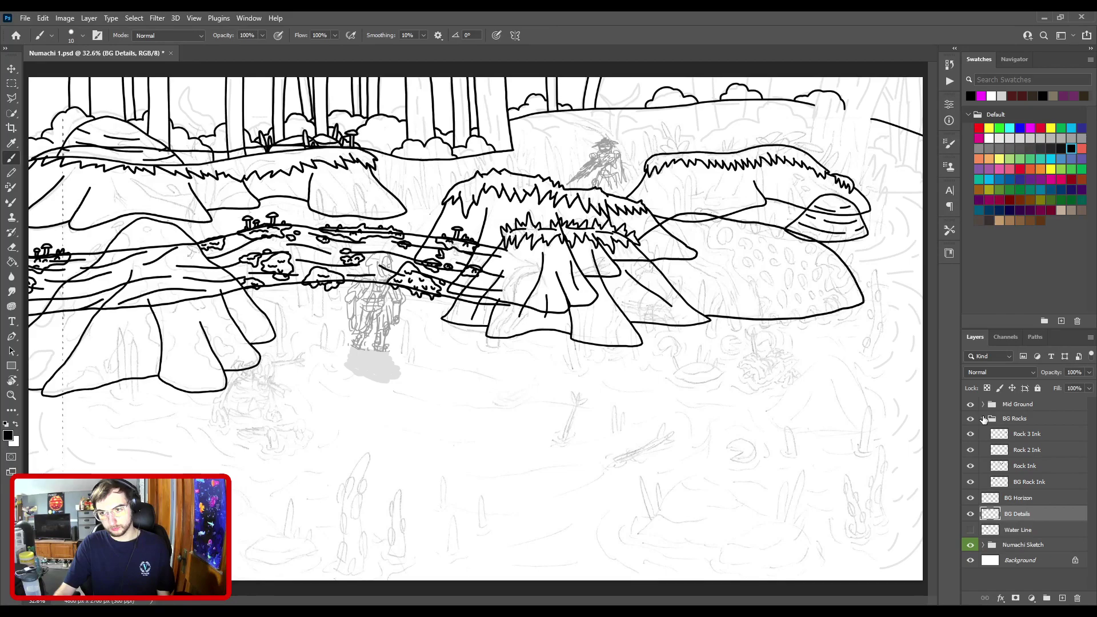
pyautogui.click(971, 404)
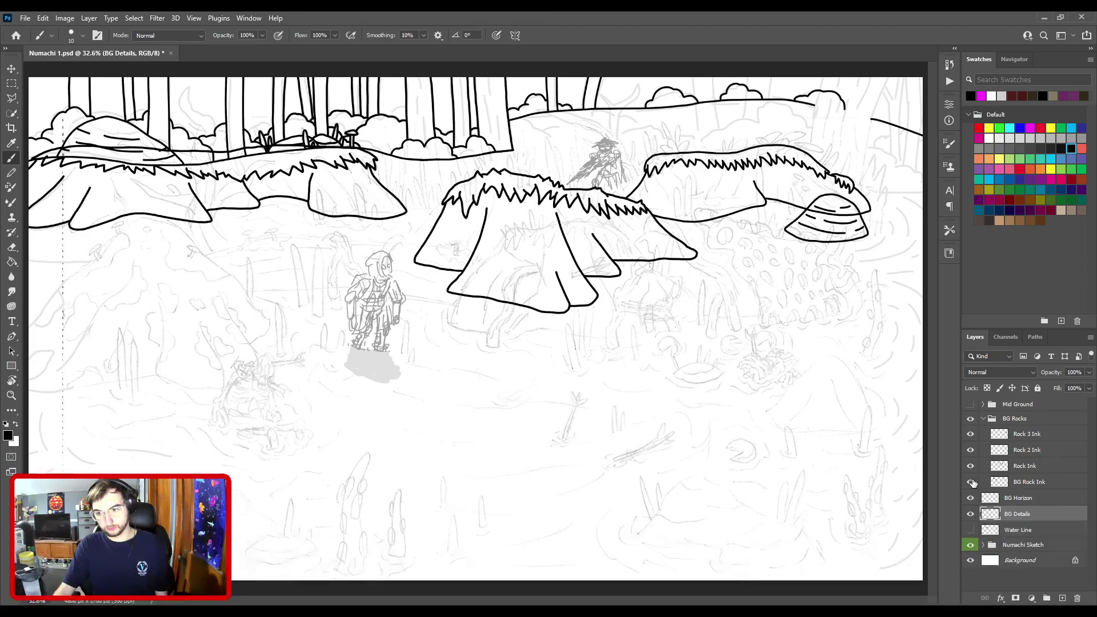
# Step: Add a new layer named Grass above BG Rock Ink inside the BG Rocks group
pyautogui.click(1036, 482)
pyautogui.hotkey('ctrl', 'shift', 'alt', 'n')
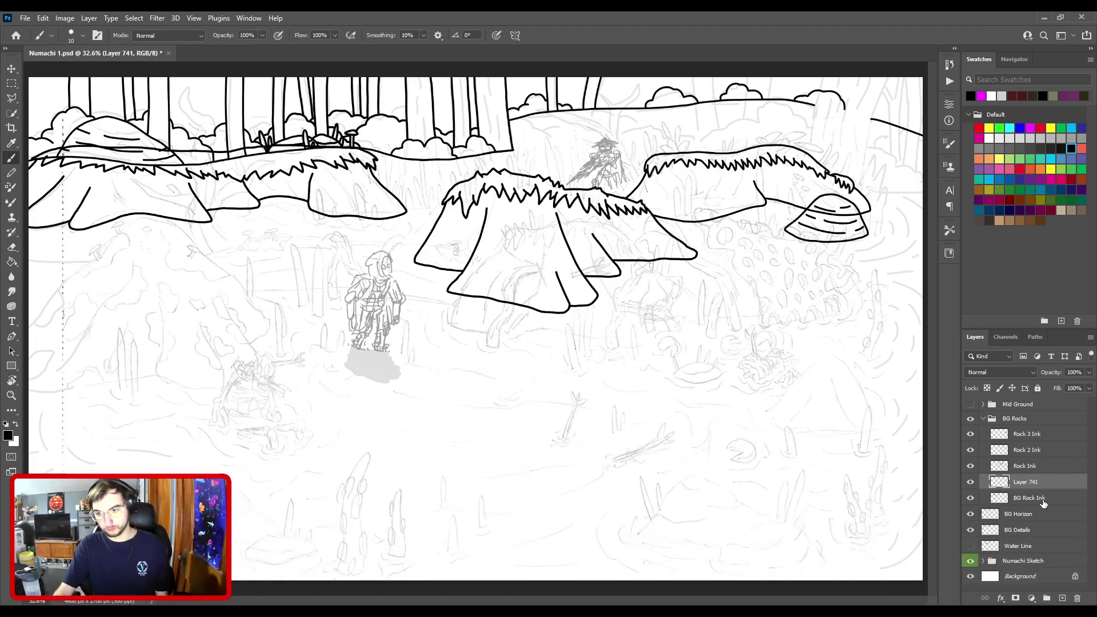
pyautogui.doubleClick(1033, 484)
pyautogui.write('Grass')
pyautogui.press('Return')
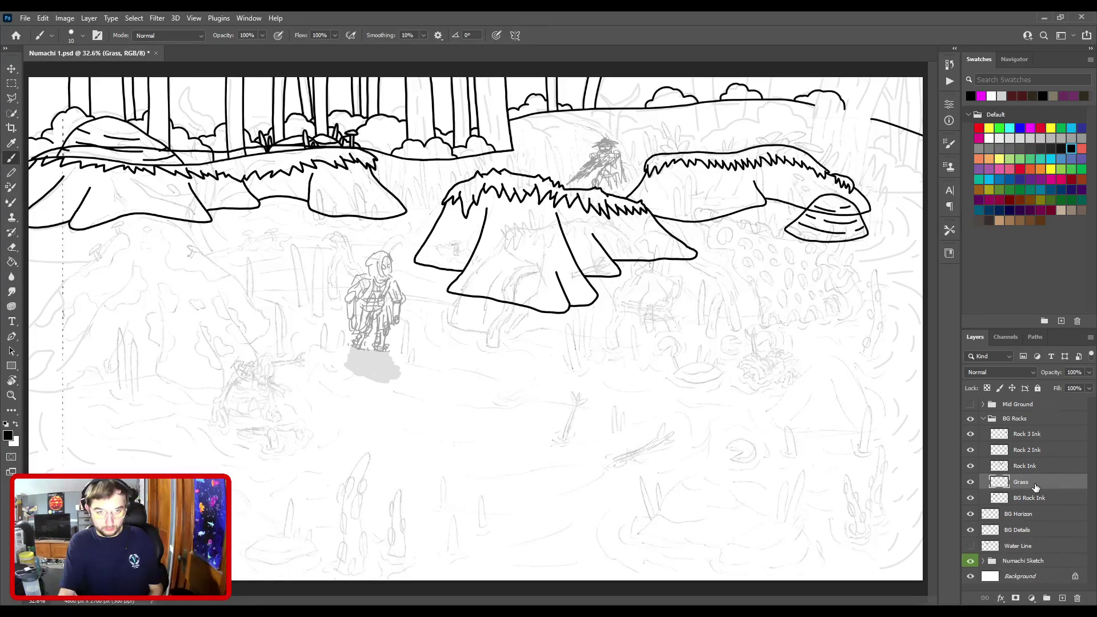
# Step: Add a layer named Tree above Grass and hide BG Rock Ink, BG Horizon and BG Details to expose the sketched tree
pyautogui.scroll(3, 505, 261)
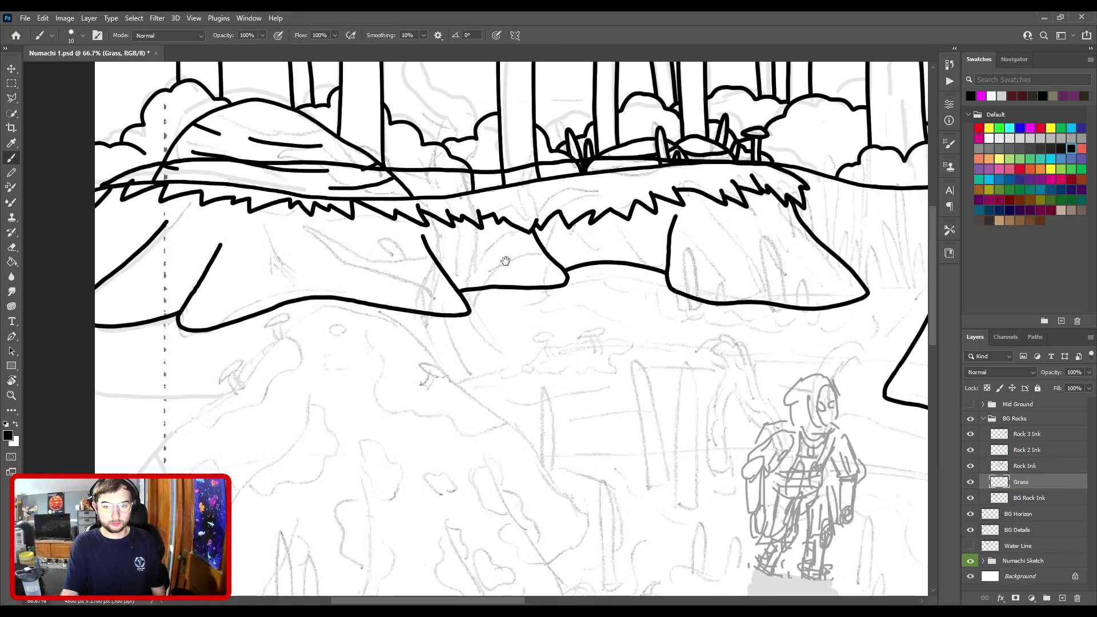
pyautogui.moveTo(505, 261); pyautogui.dragTo(531, 366)
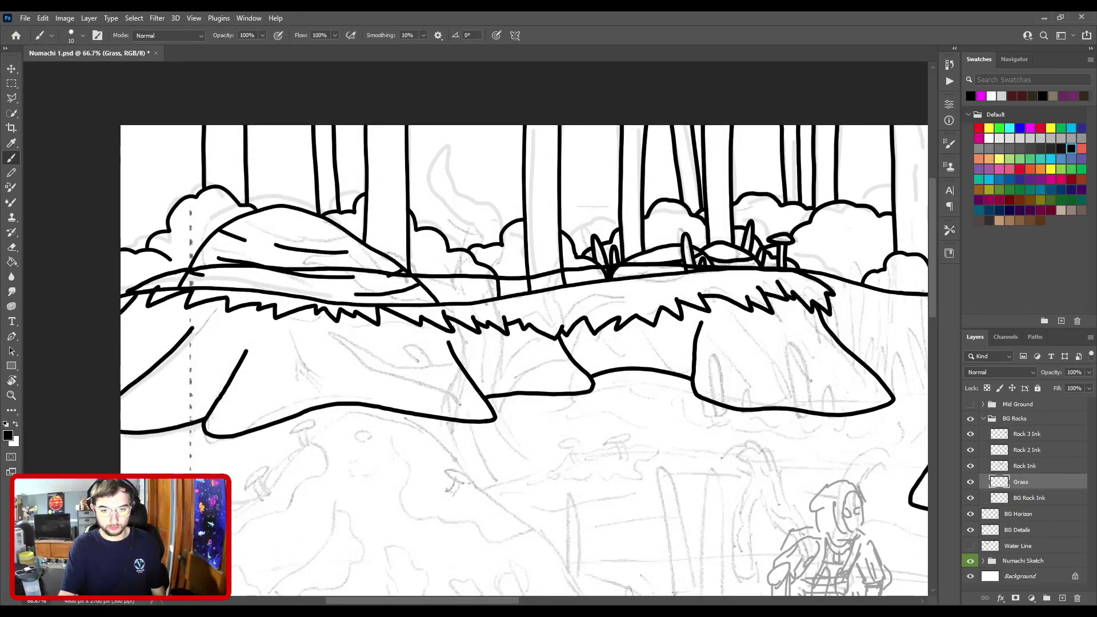
pyautogui.hotkey('ctrl', 'shift', 'alt', 'n')
pyautogui.doubleClick(1023, 482)
pyautogui.write('Tree')
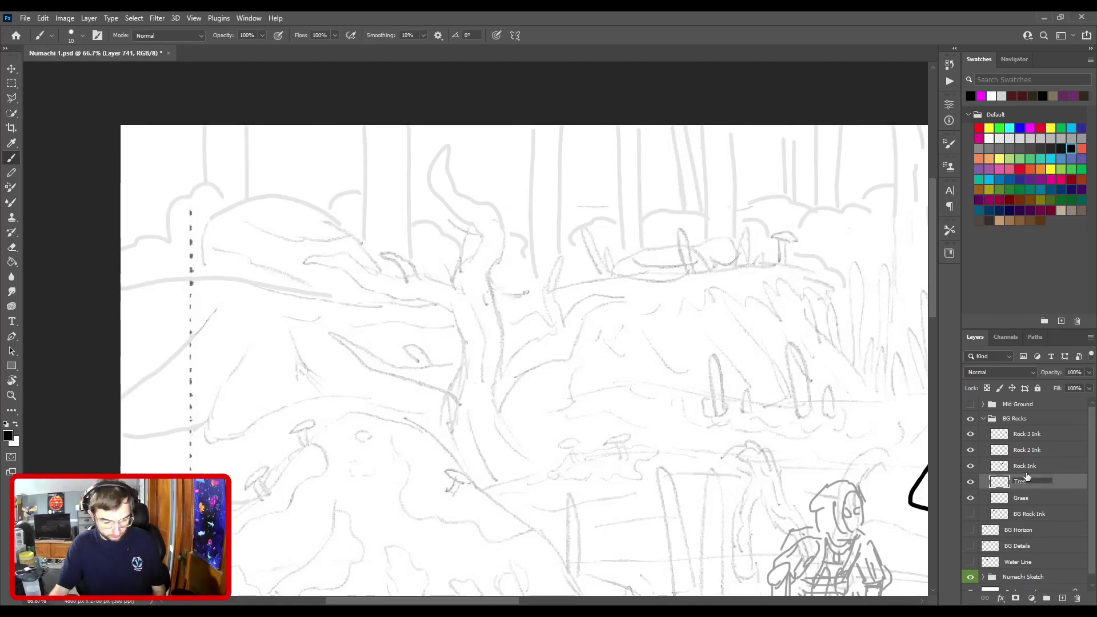
pyautogui.press('Return')
# Step: Ink the bare tree's trunk edges, its lower left branch with a small twig, and the forked crown over the sketch
pyautogui.scroll(-3, 492, 343)
pyautogui.hscroll(-1, 491, 343)
pyautogui.moveTo(493, 376); pyautogui.dragTo(490, 304)
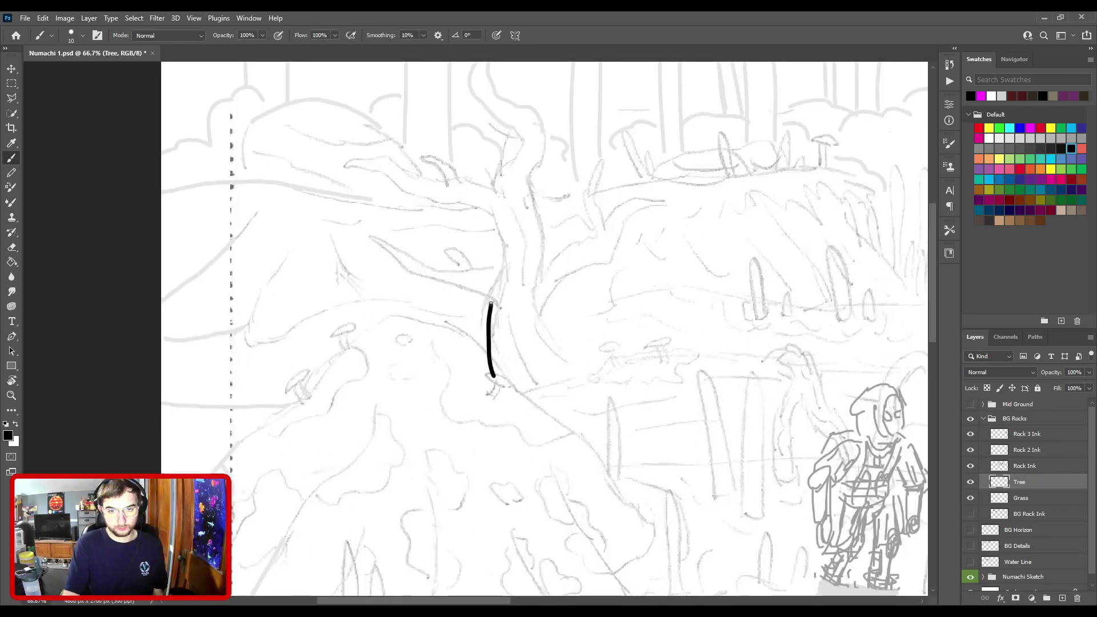
pyautogui.moveTo(491, 304); pyautogui.dragTo(453, 261)
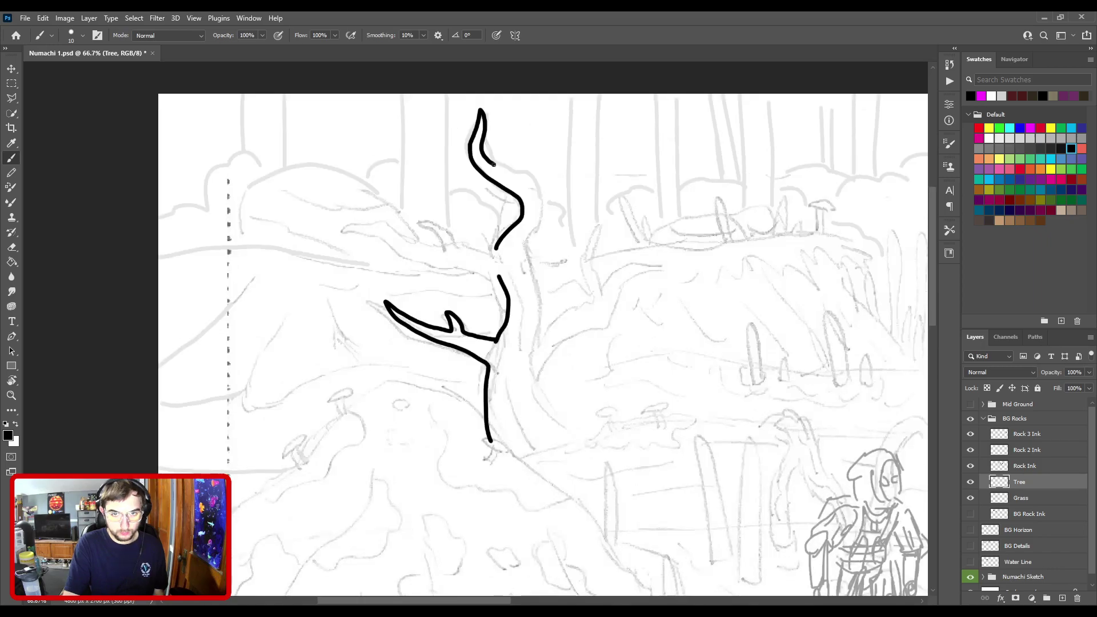
pyautogui.moveTo(494, 165); pyautogui.dragTo(513, 169)
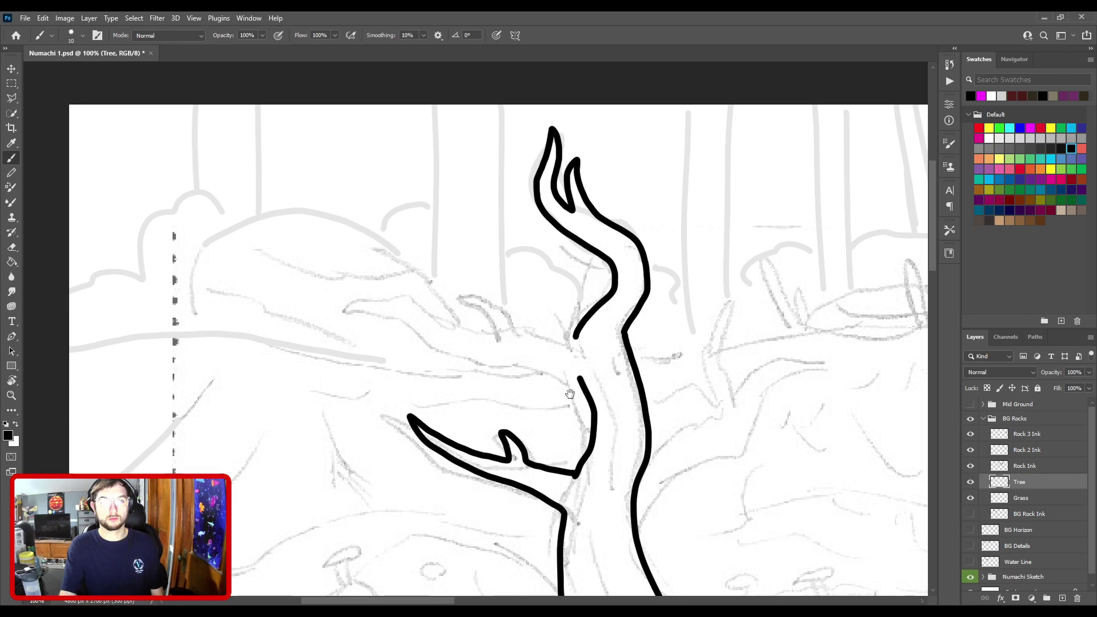
# Step: Bridge the gap in the trunk's left edge above the lower branch and erase the bumps at the join
pyautogui.hotkey('ctrl', '+')
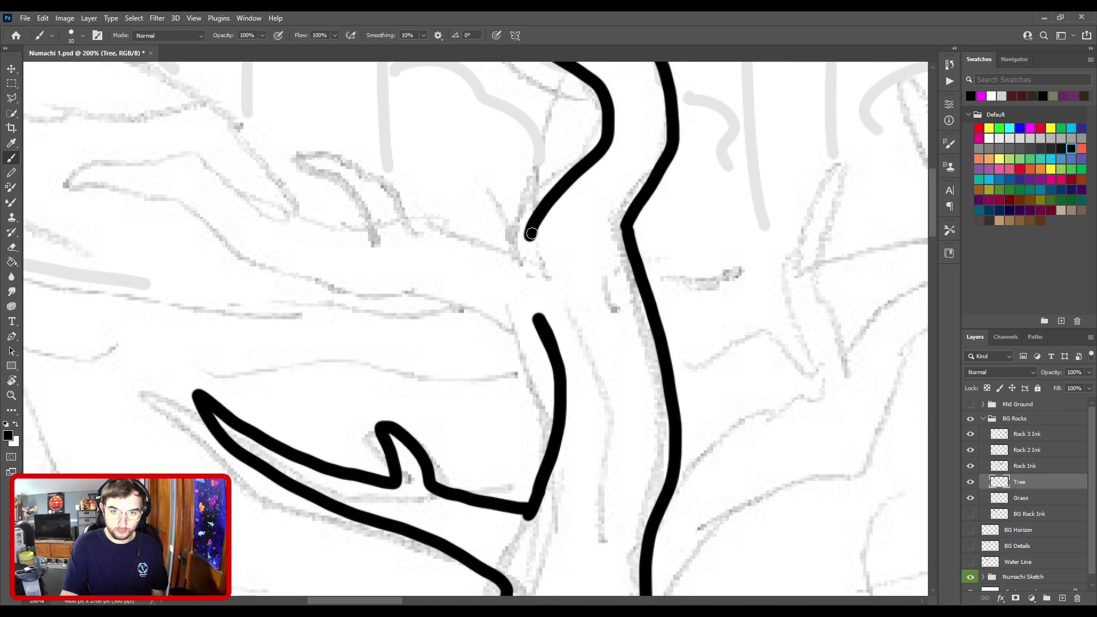
pyautogui.moveTo(531, 233); pyautogui.dragTo(536, 362)
pyautogui.press('e')
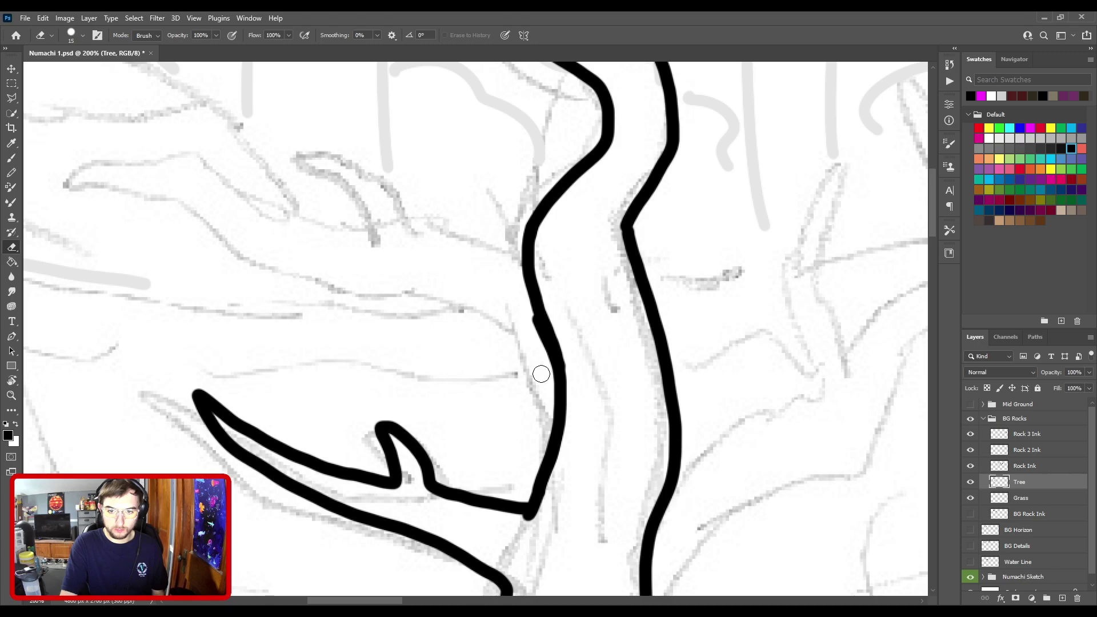
pyautogui.moveTo(541, 374); pyautogui.dragTo(536, 317)
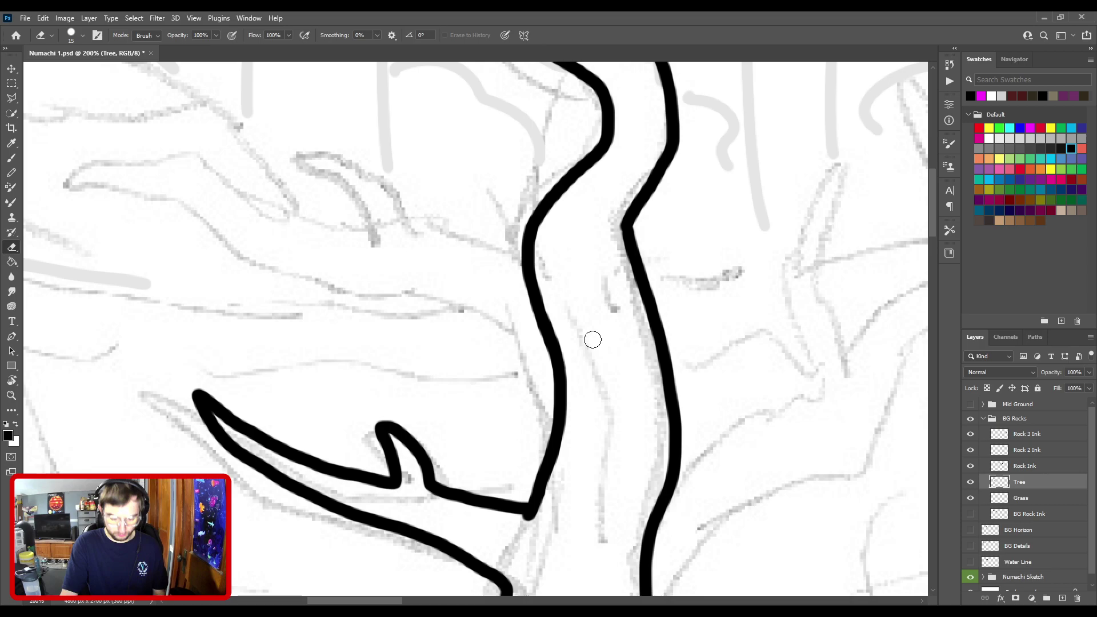
# Step: Ink the tree's upper left branch with a small curved twig on its upper edge
pyautogui.hotkey('ctrl', '-')
pyautogui.press('b')
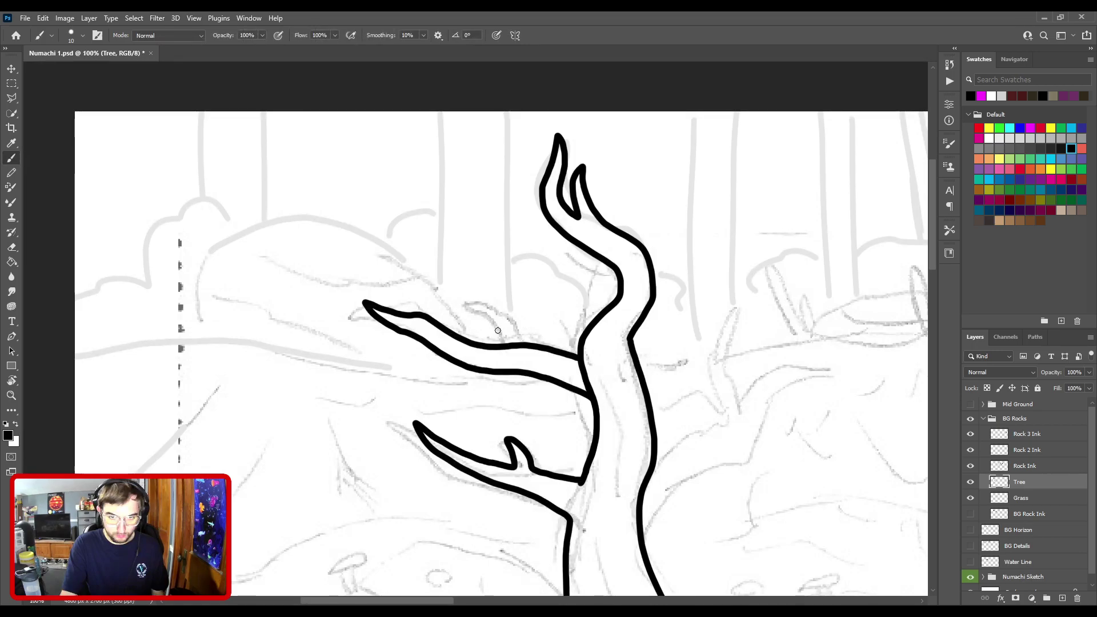
pyautogui.moveTo(502, 343); pyautogui.dragTo(521, 337)
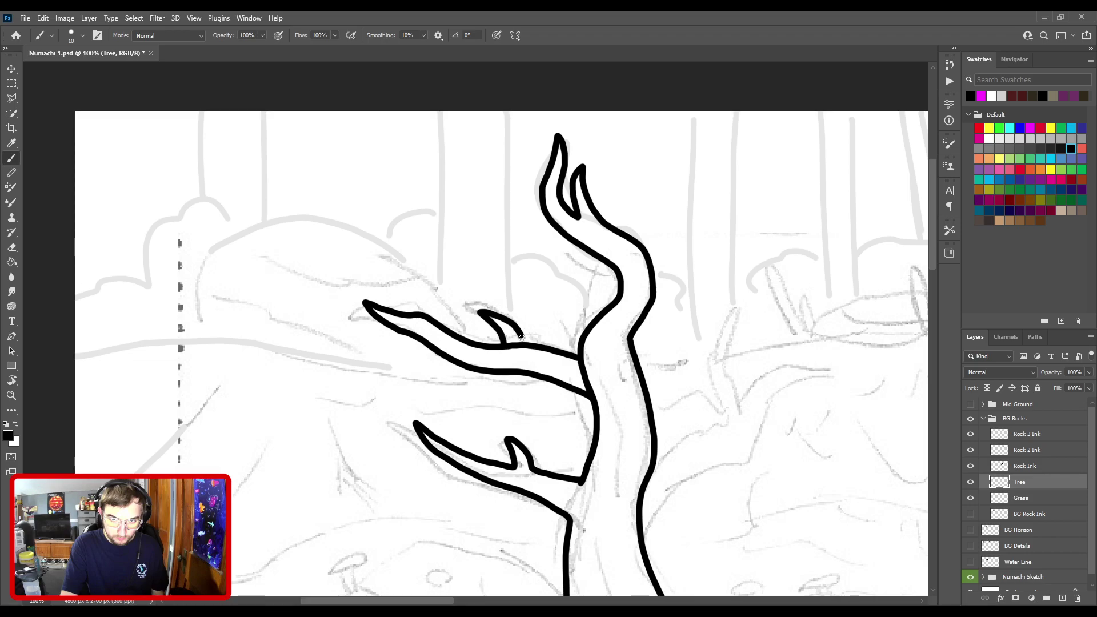
pyautogui.hotkey('ctrl', '-')
pyautogui.hotkey('ctrl', '-')
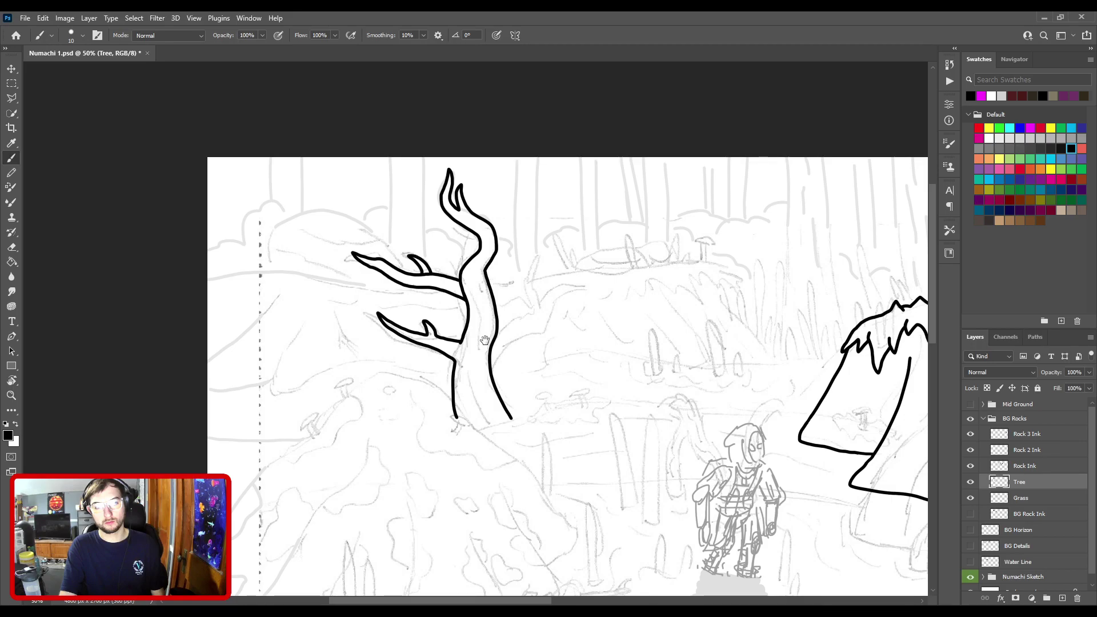
# Step: Ink the tree's right branch, forking into an upright offshoot and a curved outer tip
pyautogui.hotkey('ctrl', '+')
pyautogui.hotkey('ctrl', '+')
pyautogui.moveTo(486, 336); pyautogui.dragTo(561, 173)
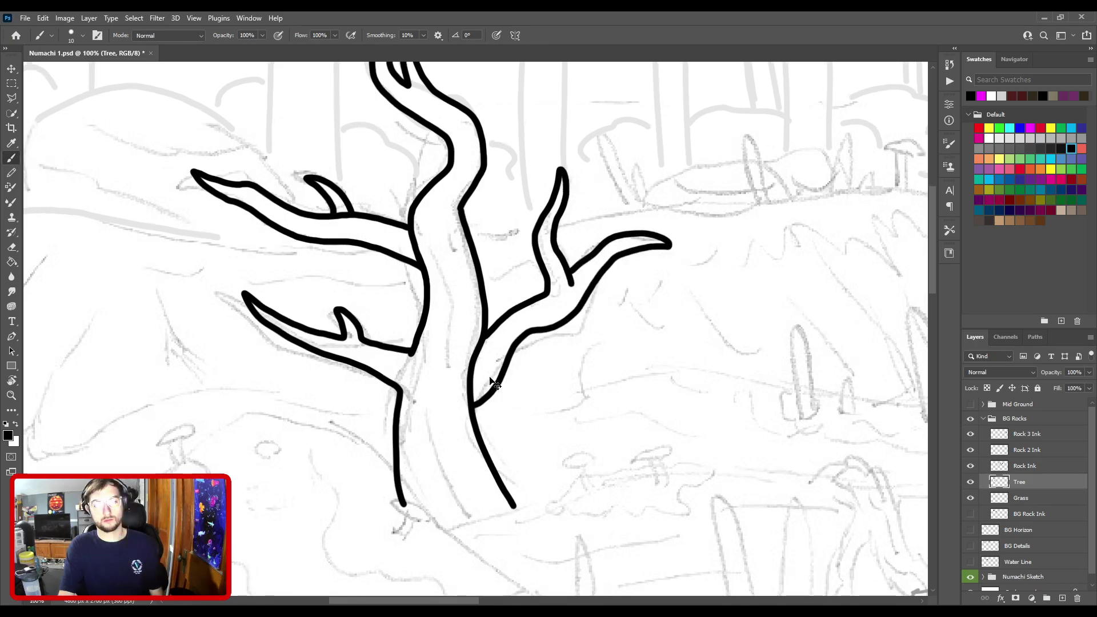
# Step: Erase the trunk line crossing the right branch's base and the inner part of the branch's upper edge
pyautogui.press('e')
pyautogui.scroll(1, 437, 419)
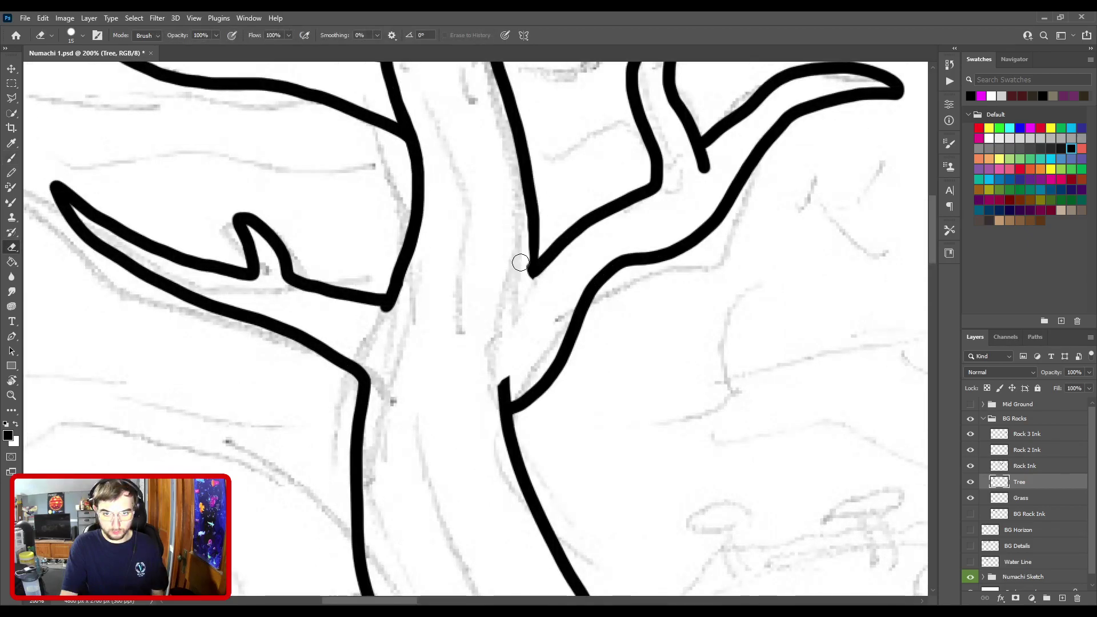
pyautogui.moveTo(504, 382); pyautogui.dragTo(508, 392)
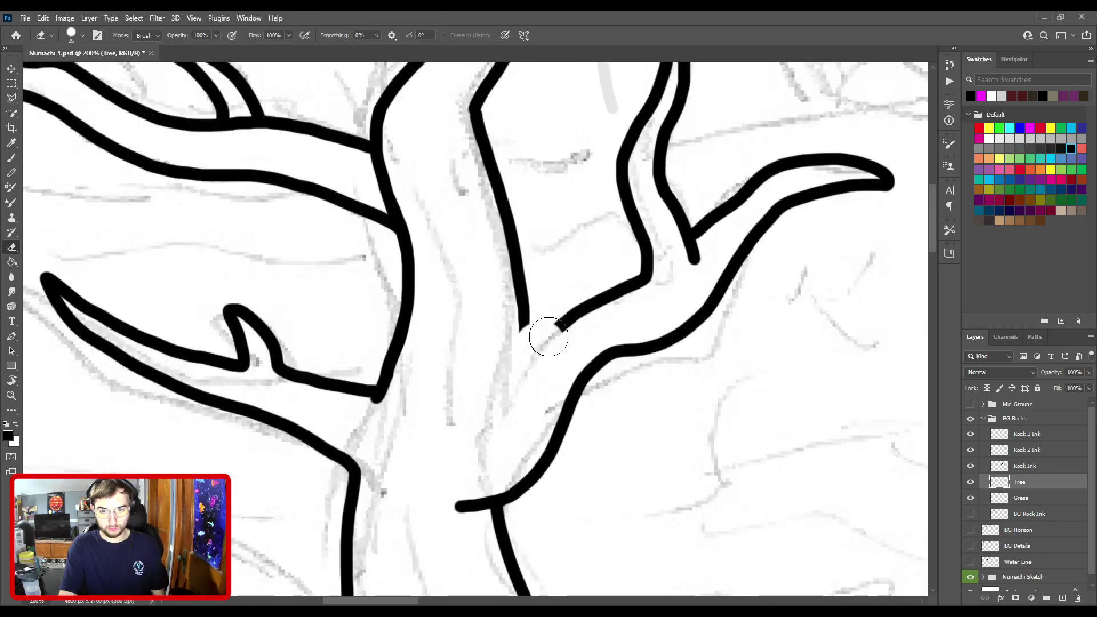
pyautogui.moveTo(548, 337); pyautogui.dragTo(566, 322)
pyautogui.press('[')
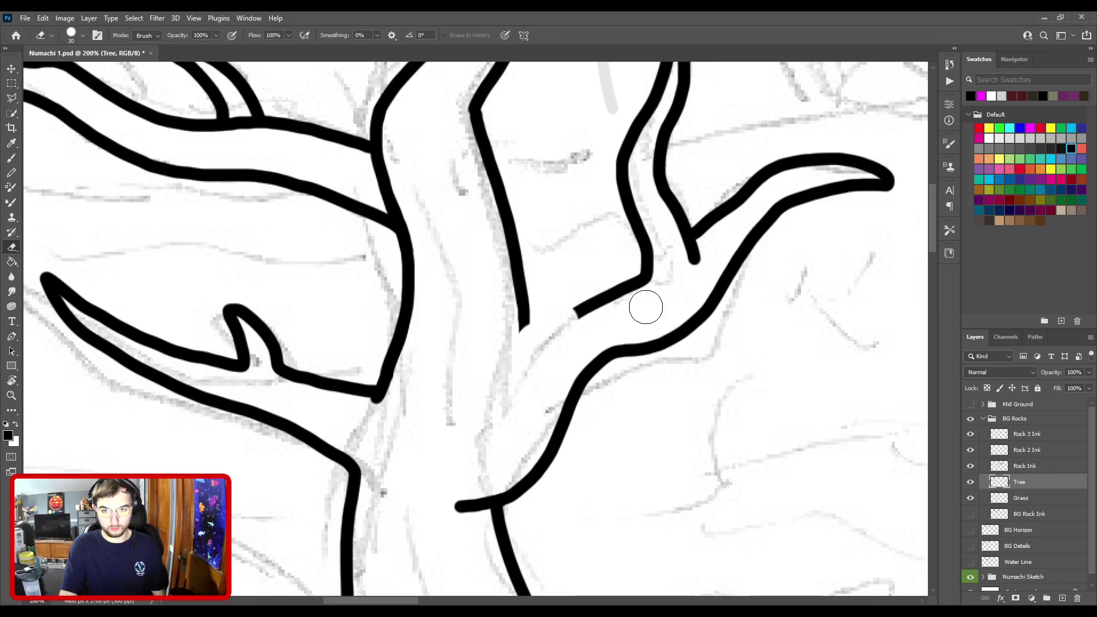
pyautogui.moveTo(606, 295); pyautogui.dragTo(574, 314)
# Step: Redraw the right branch's upper edge as one smooth curve starting inside the trunk and ending at the upright offshoot
pyautogui.press('b')
pyautogui.moveTo(448, 400); pyautogui.dragTo(525, 344)
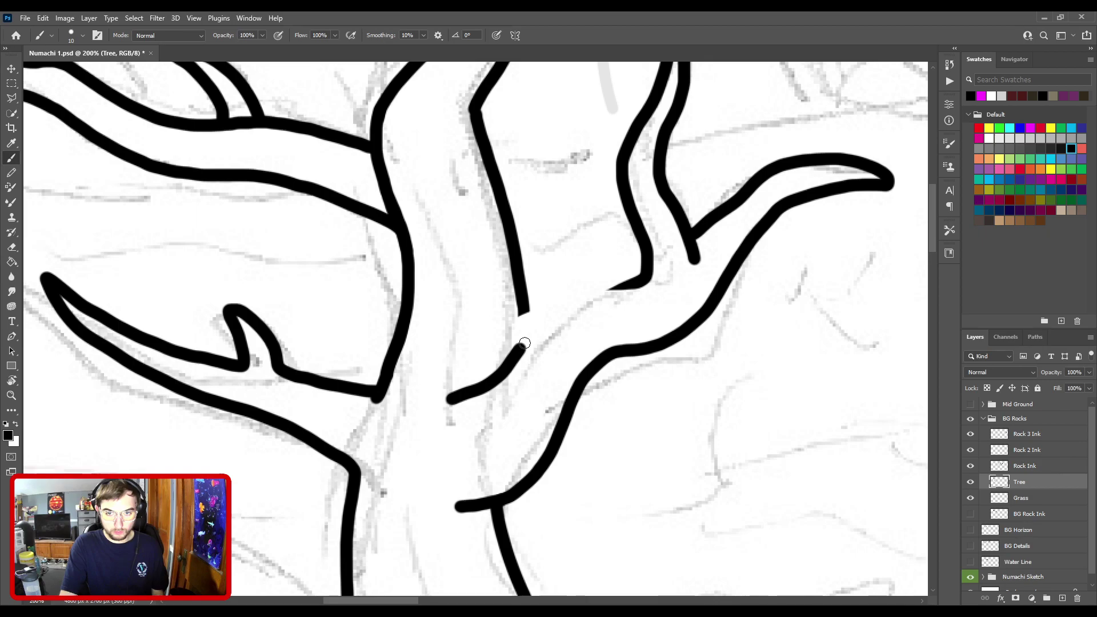
pyautogui.hotkey('ctrl', 'z')
pyautogui.moveTo(451, 380); pyautogui.dragTo(646, 280)
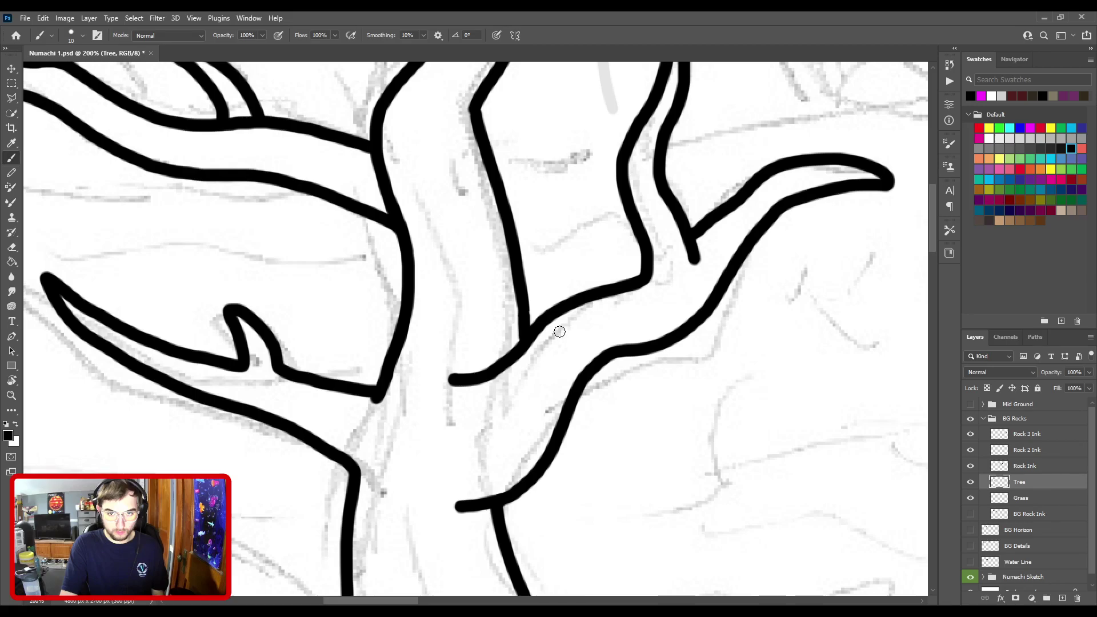
# Step: Open the joint between the upper left branch and the trunk, and close the trunk's base with a line
pyautogui.scroll(3, 559, 332)
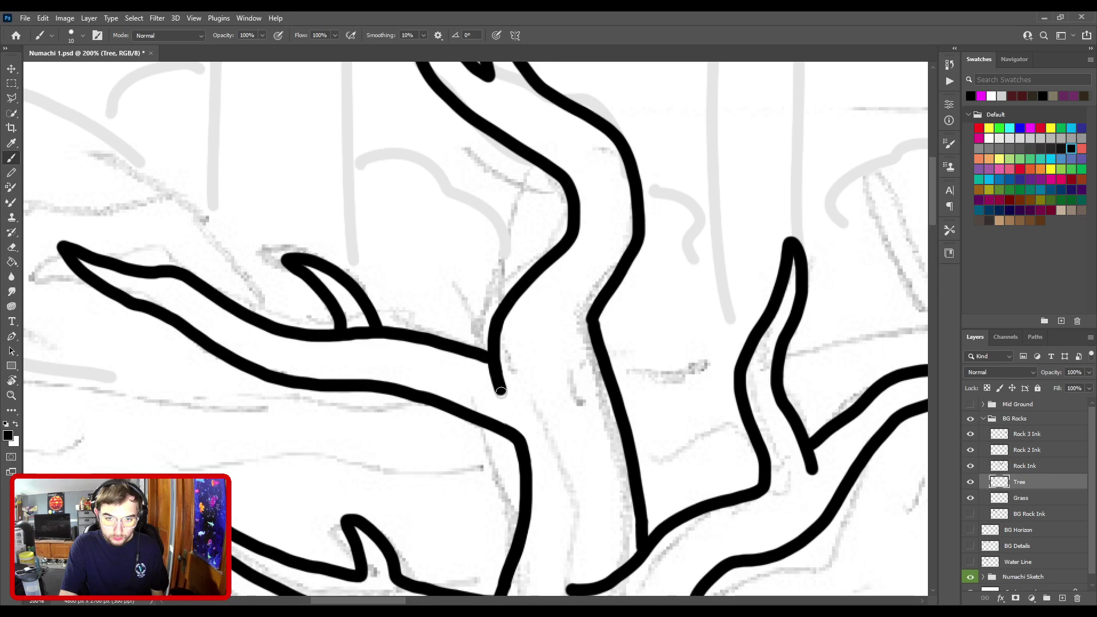
pyautogui.hotkey('ctrl', '0')
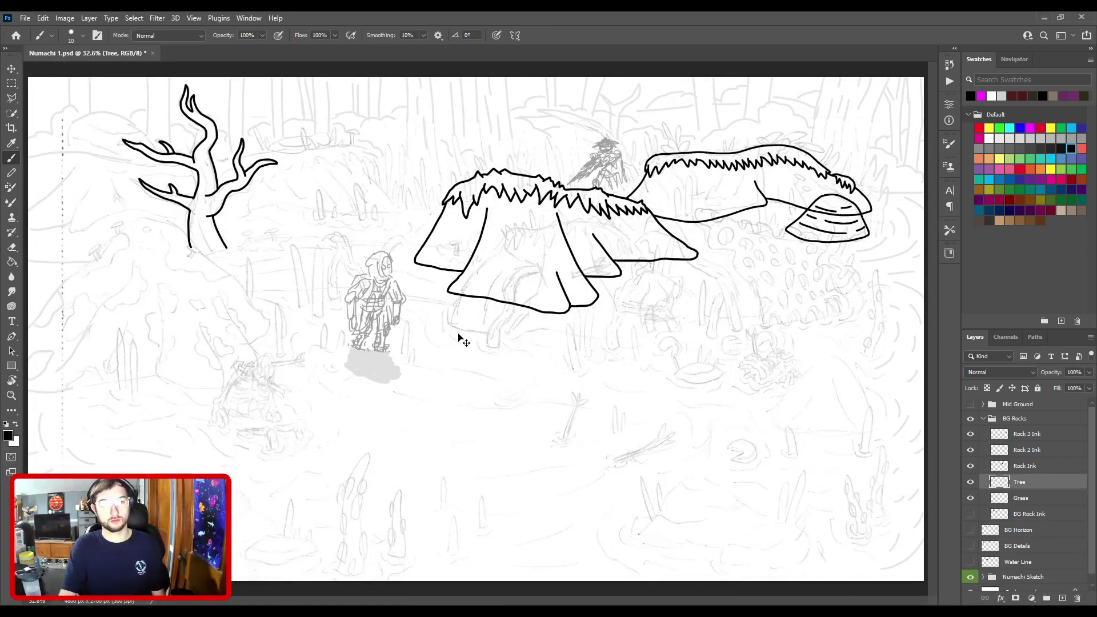
pyautogui.hotkey('ctrl', '+')
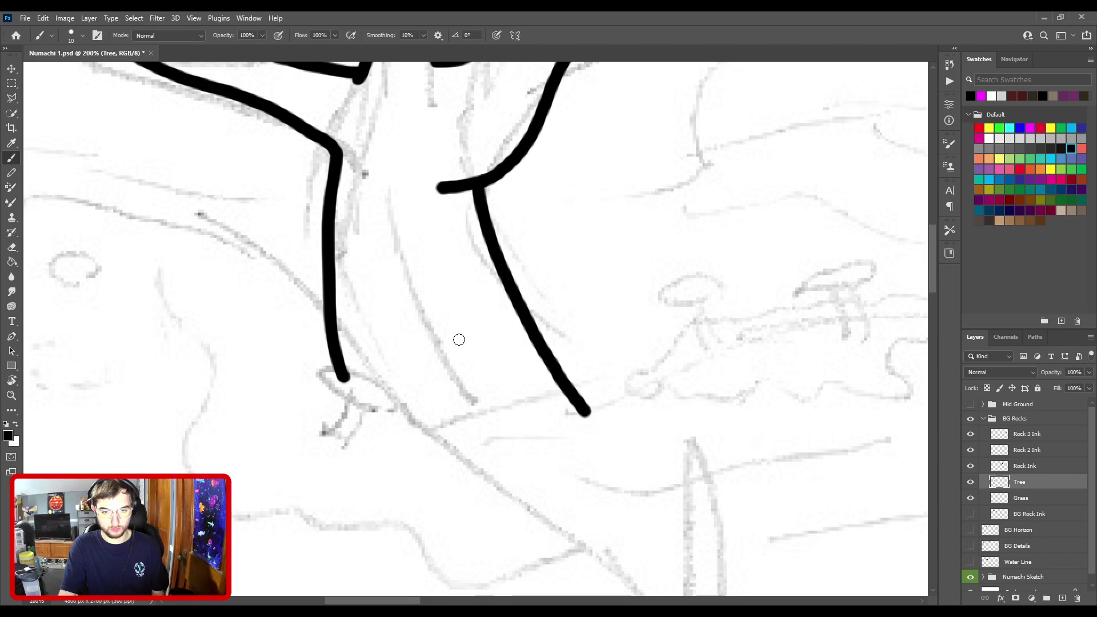
pyautogui.hotkey('ctrl', '0')
# Step: Check the inked tree against the rocks by showing the BG Rock Ink layer and hiding it again
pyautogui.click(977, 496)
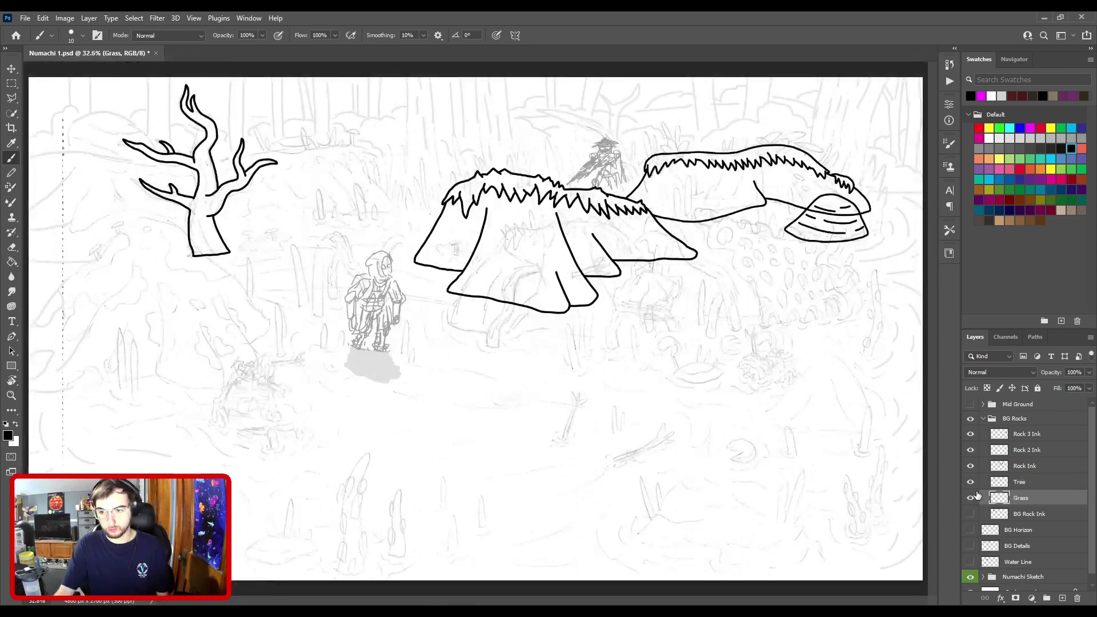
pyautogui.click(971, 514)
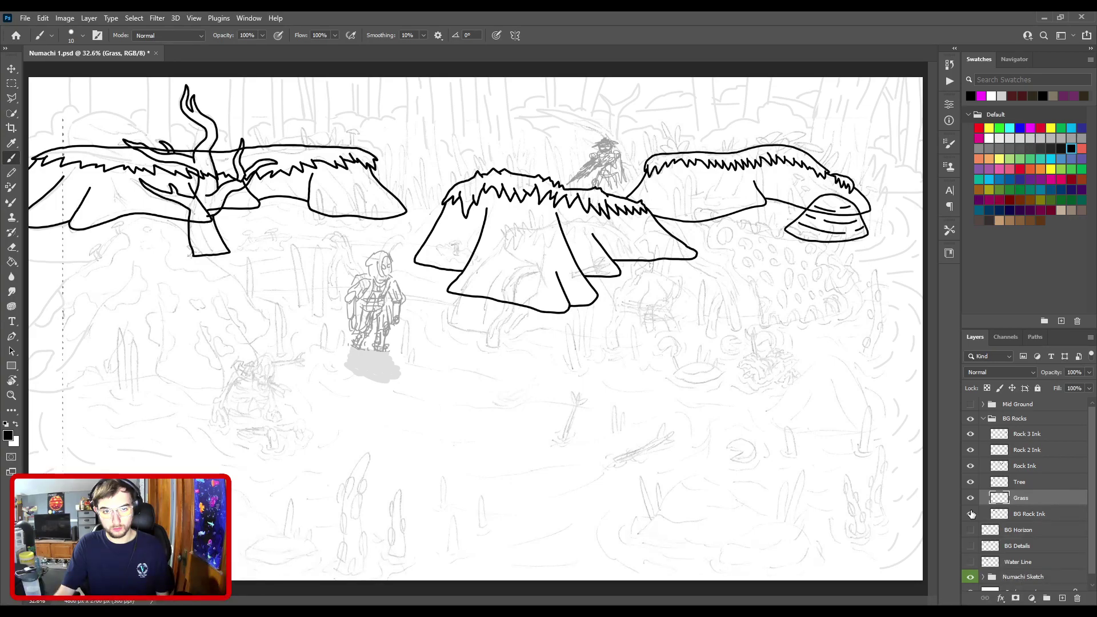
pyautogui.click(971, 513)
pyautogui.click(1062, 598)
pyautogui.doubleClick(1011, 569)
pyautogui.write('WHI')
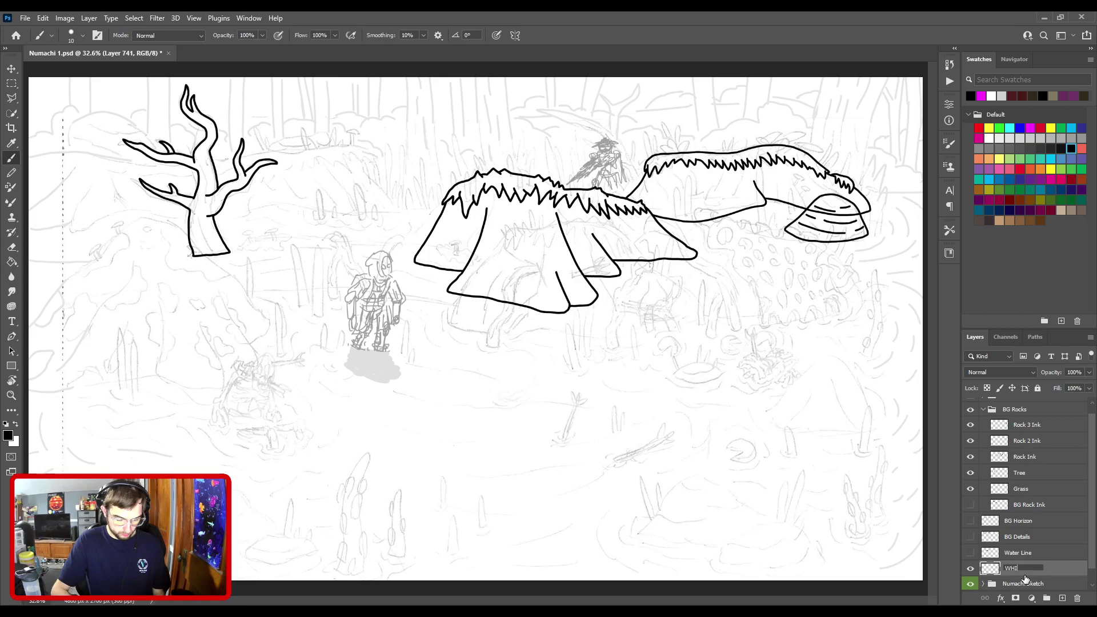
pyautogui.press('Escape')
pyautogui.press('Delete')
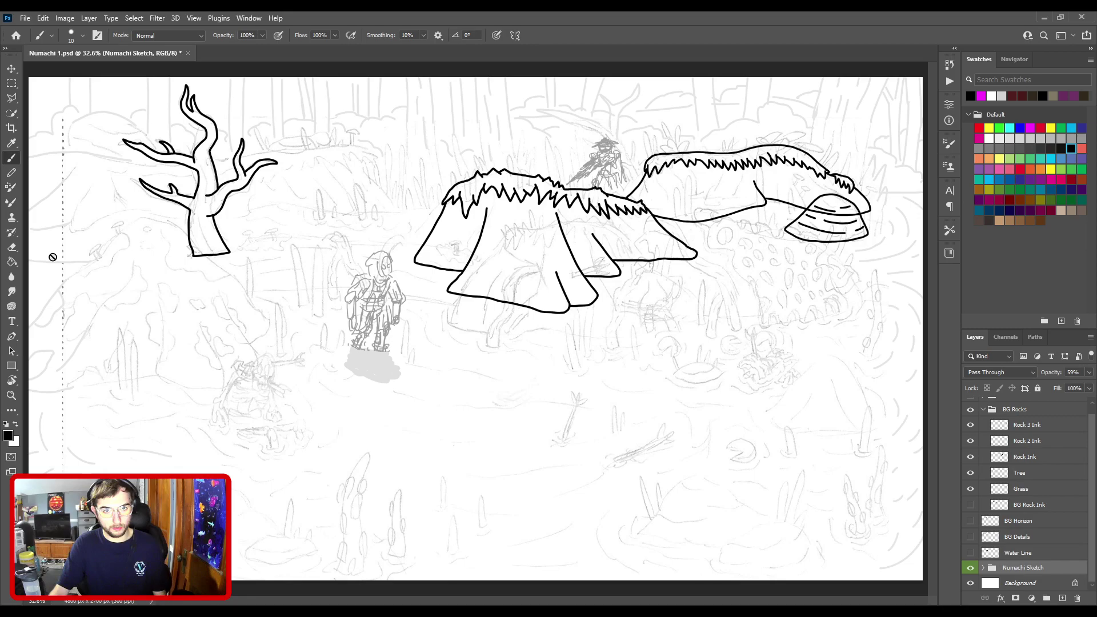
pyautogui.hotkey('ctrl', '+')
pyautogui.hotkey('ctrl', '+')
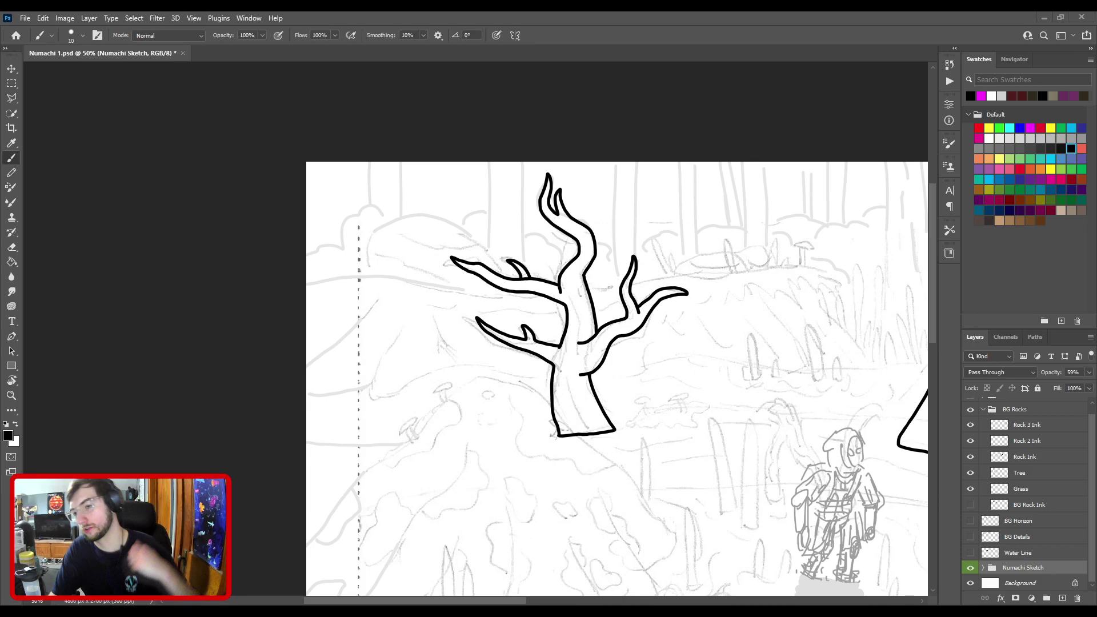
# Step: Ink four upright rounded reed blades, two tall and two short, on the Grass layer along the bank right of the tree
pyautogui.hotkey('ctrl', '-')
pyautogui.hotkey('ctrl', '-')
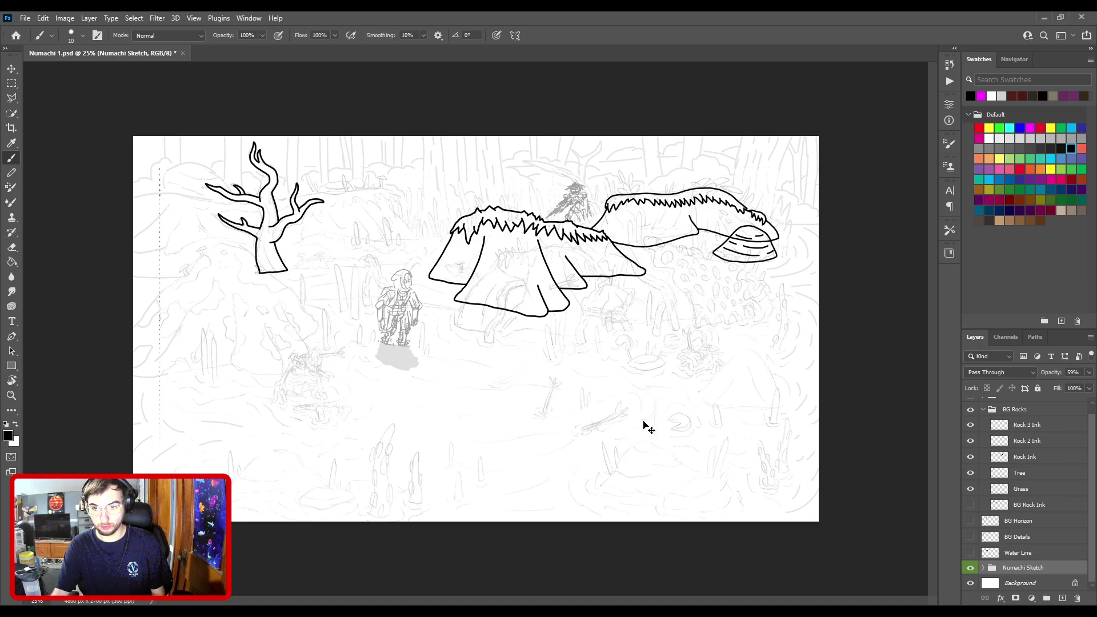
pyautogui.hotkey('ctrl', '0')
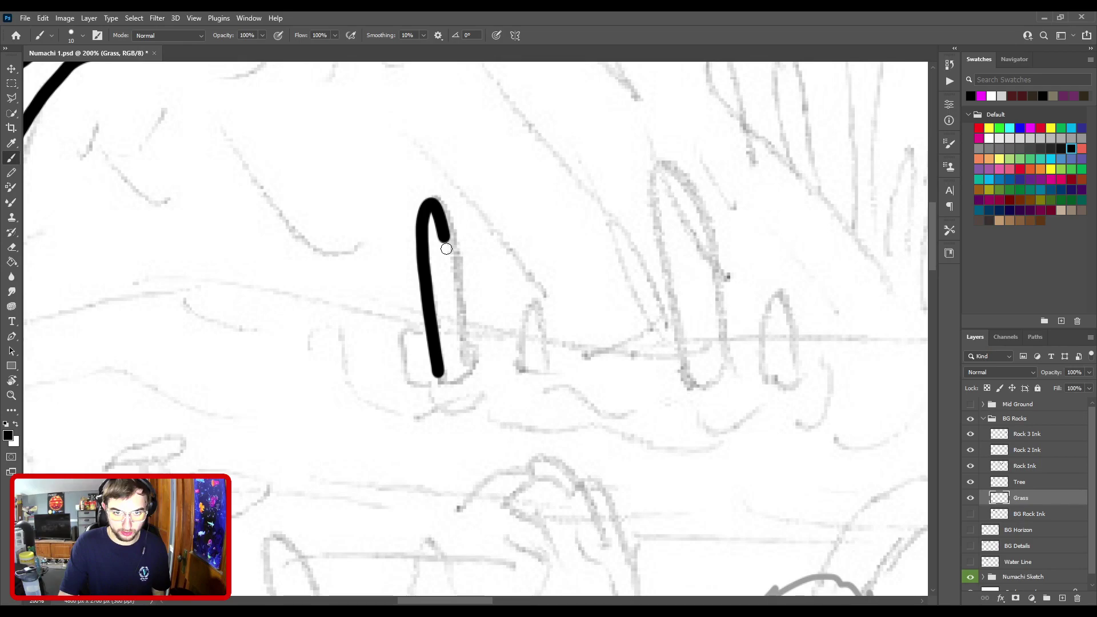
pyautogui.moveTo(446, 248); pyautogui.dragTo(439, 374)
pyautogui.click(522, 367)
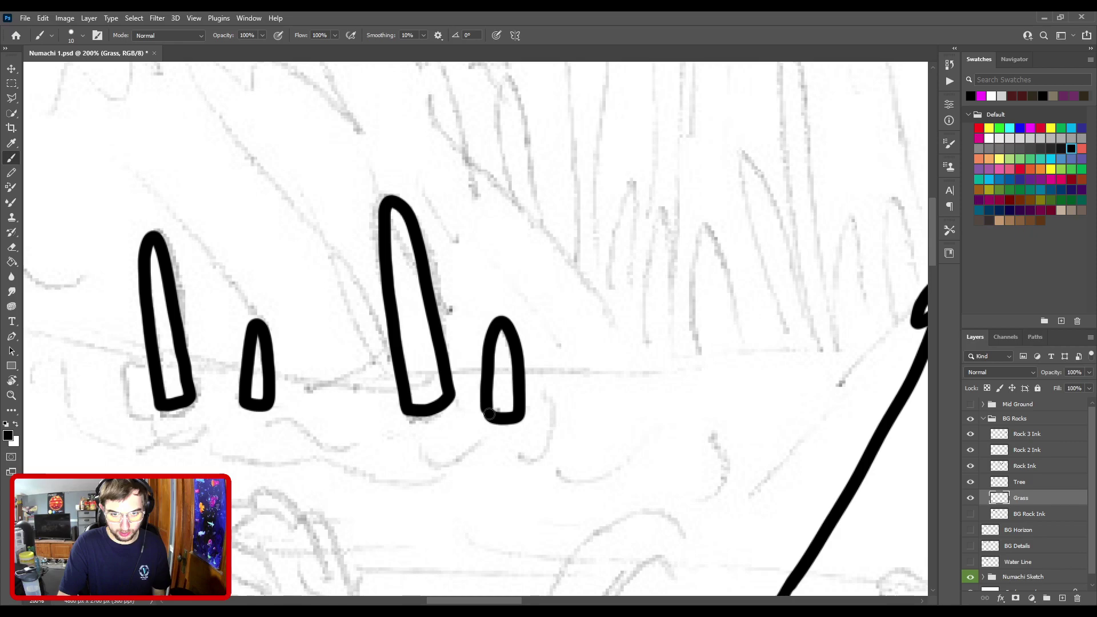
# Step: Ink small groups of reed blades on both sides of the banded rock at the scene's far right
pyautogui.hotkey('ctrl', '-')
pyautogui.moveTo(490, 413); pyautogui.dragTo(524, 287)
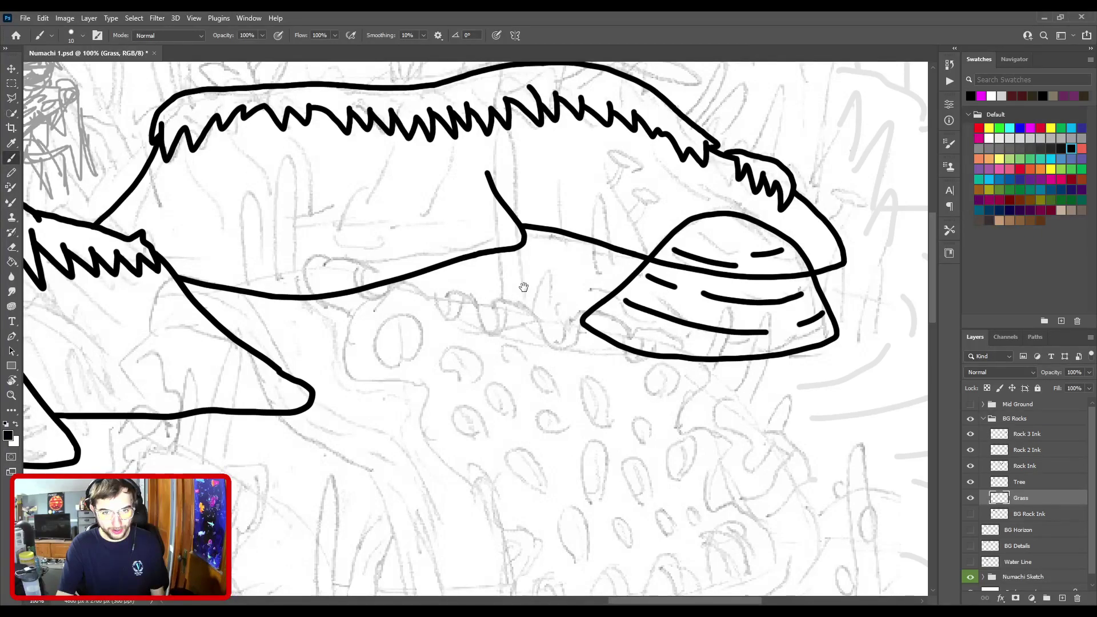
pyautogui.scroll(2, 524, 287)
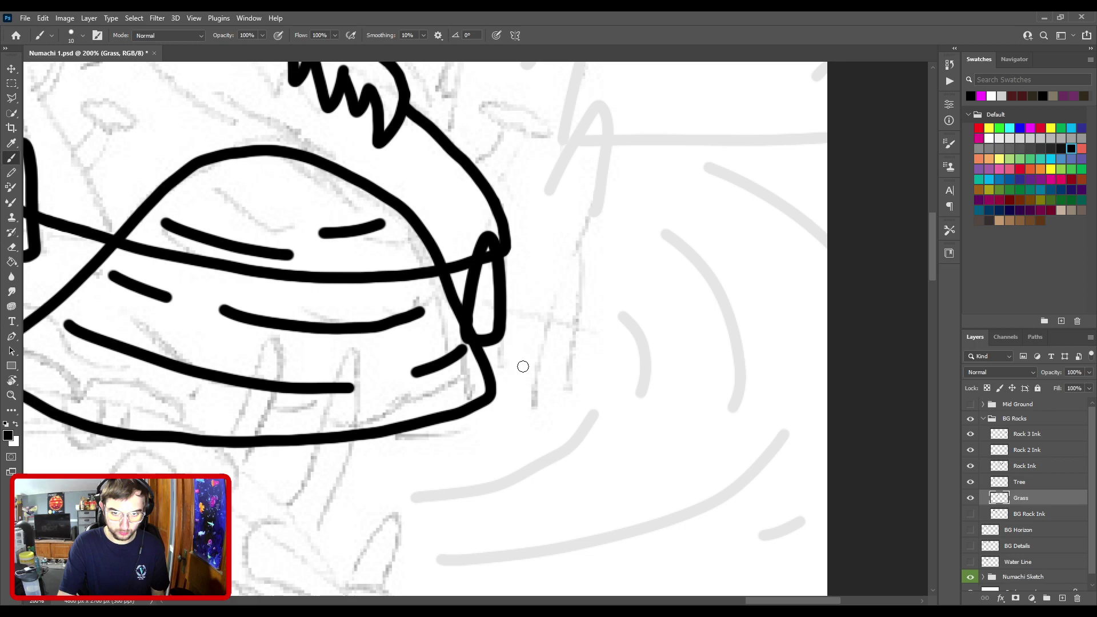
pyautogui.moveTo(523, 366)
pyautogui.mouseDown()
pyautogui.moveTo(550, 254)
pyautogui.moveTo(540, 276)
pyautogui.mouseUp()
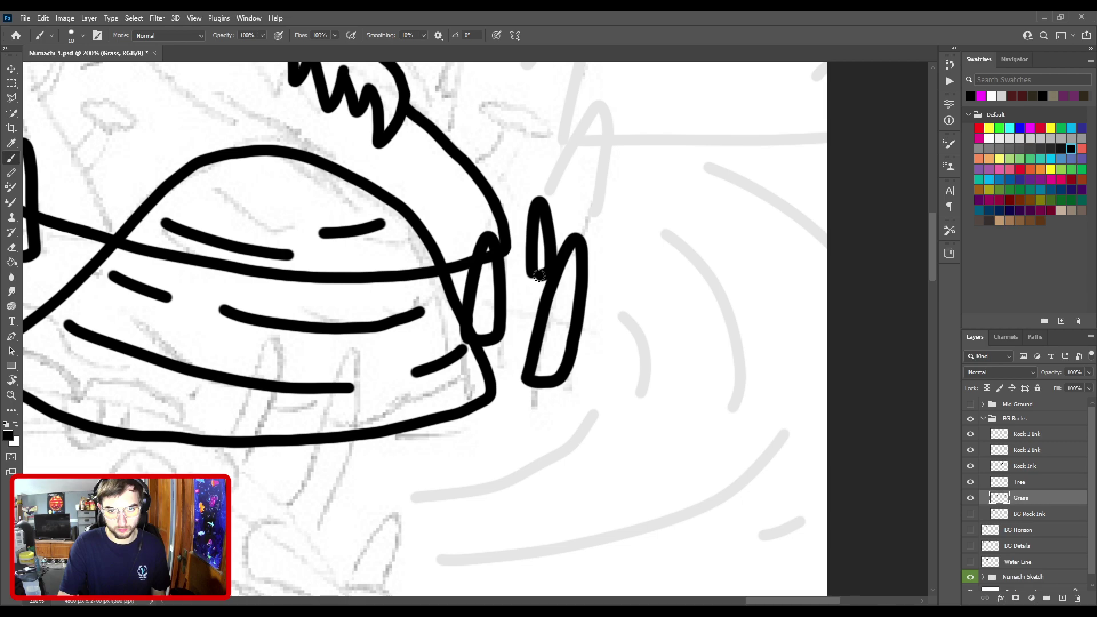
# Step: Ink a small cluster of short reed blades just right of the tree trunk, below its lower right branch
pyautogui.hotkey('ctrl', '-')
pyautogui.hotkey('ctrl', '-')
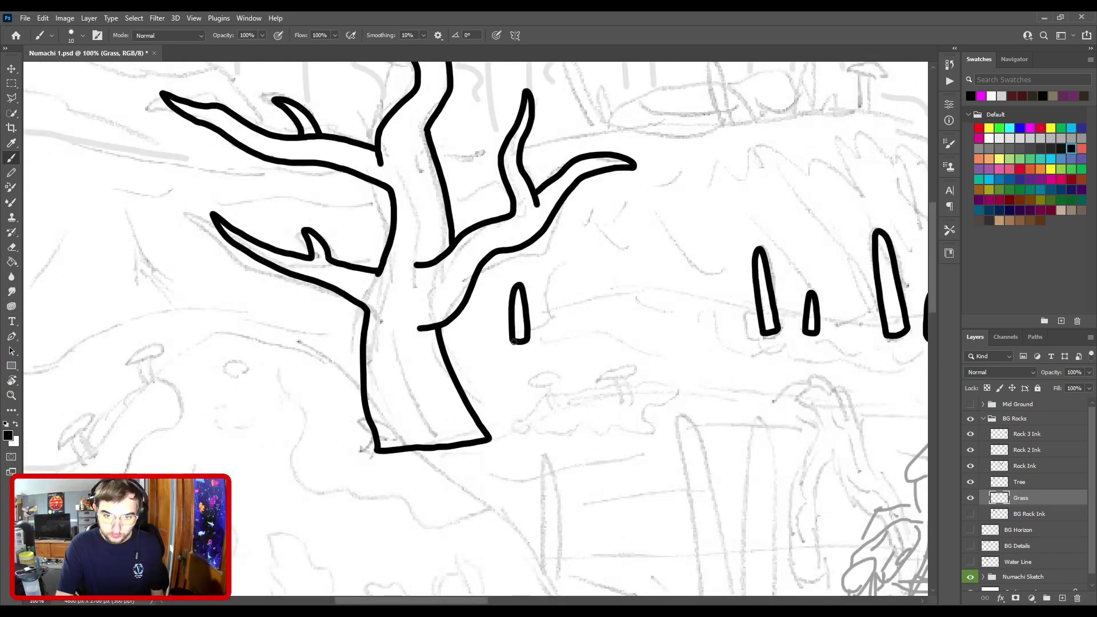
pyautogui.hotkey('ctrl', '+')
pyautogui.moveTo(510, 360); pyautogui.dragTo(528, 357)
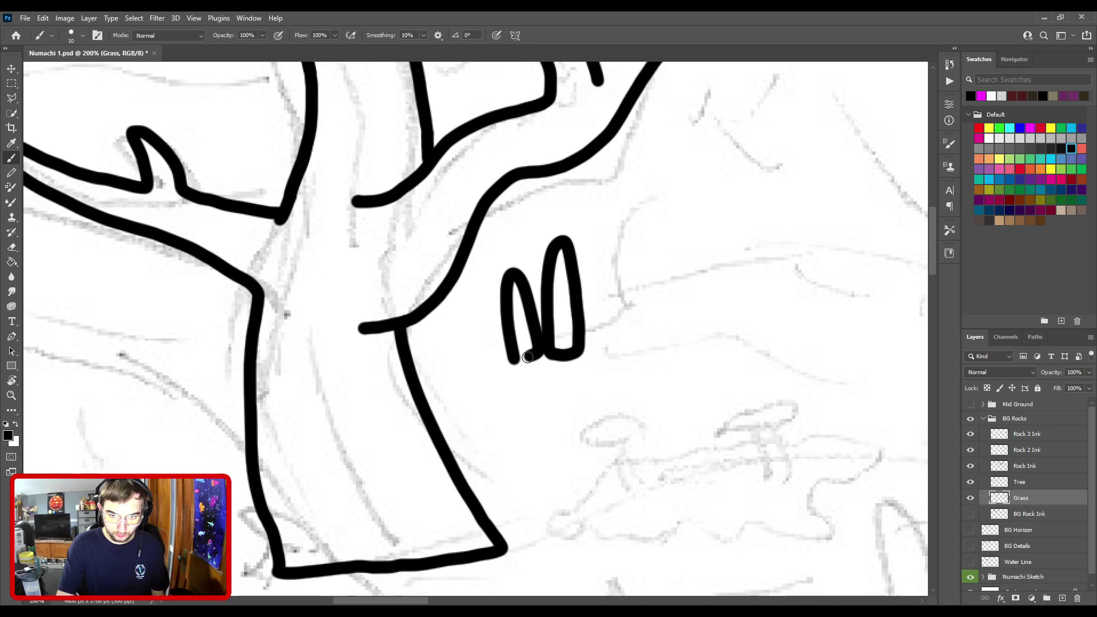
# Step: With the BG Rock Ink layer shown, lasso the reeds by the left rock and move them slightly down across its base
pyautogui.scroll(-5, 528, 357)
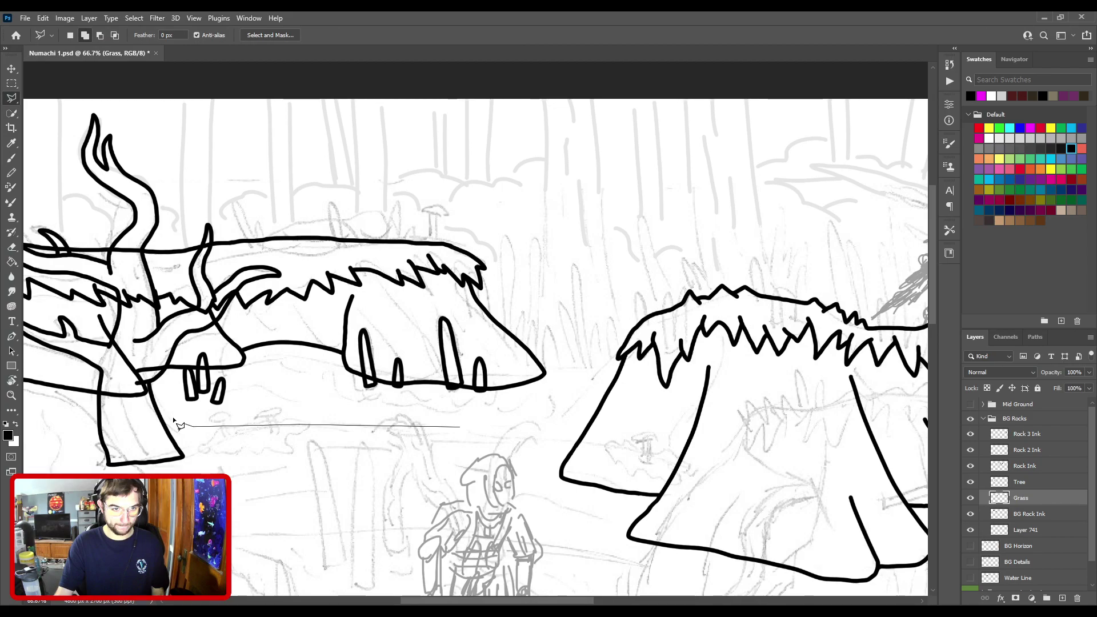
pyautogui.click(178, 427)
pyautogui.hotkey('ctrl', 't')
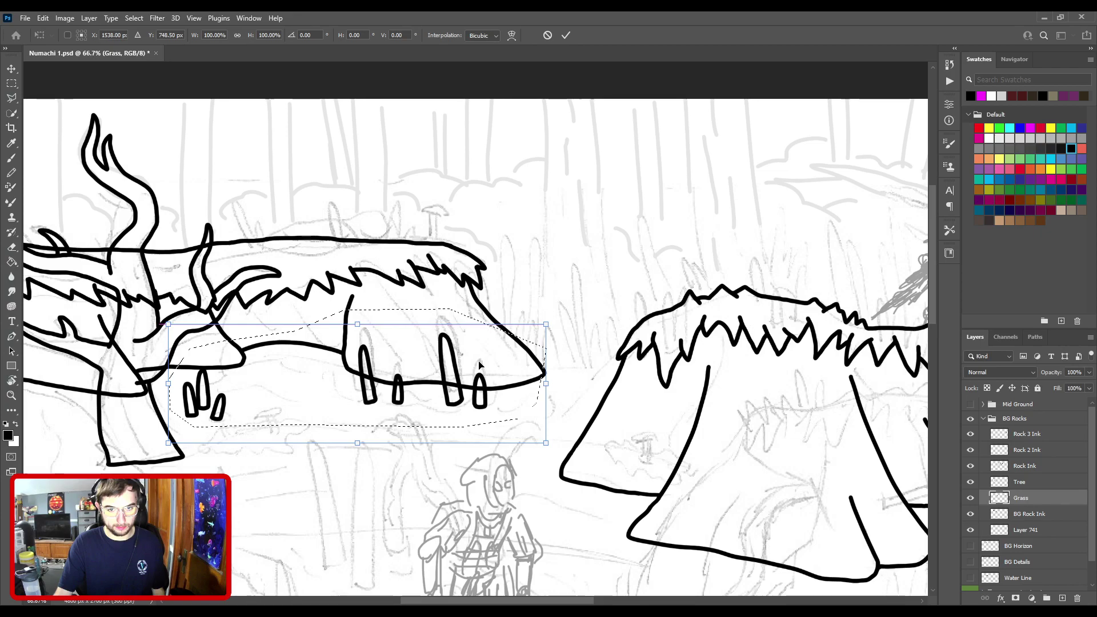
pyautogui.press('Return')
pyautogui.hotkey('ctrl', '0')
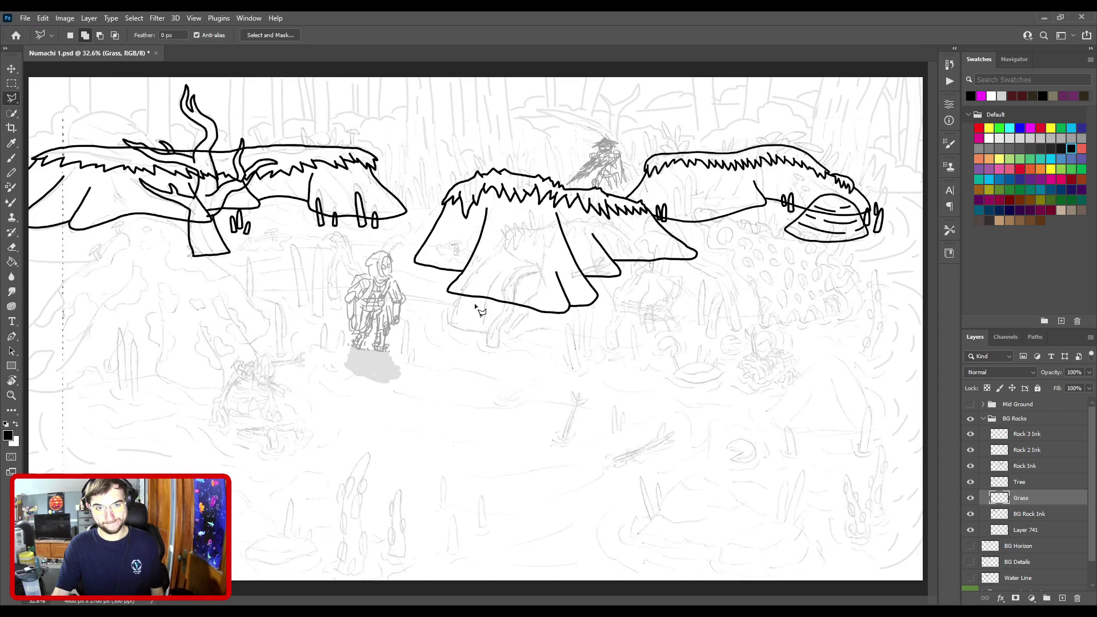
# Step: Name the new layer below BG Rock Ink Grass, and add another layer named Waterline directly above it
pyautogui.press('b')
pyautogui.hotkey('ctrl', '1')
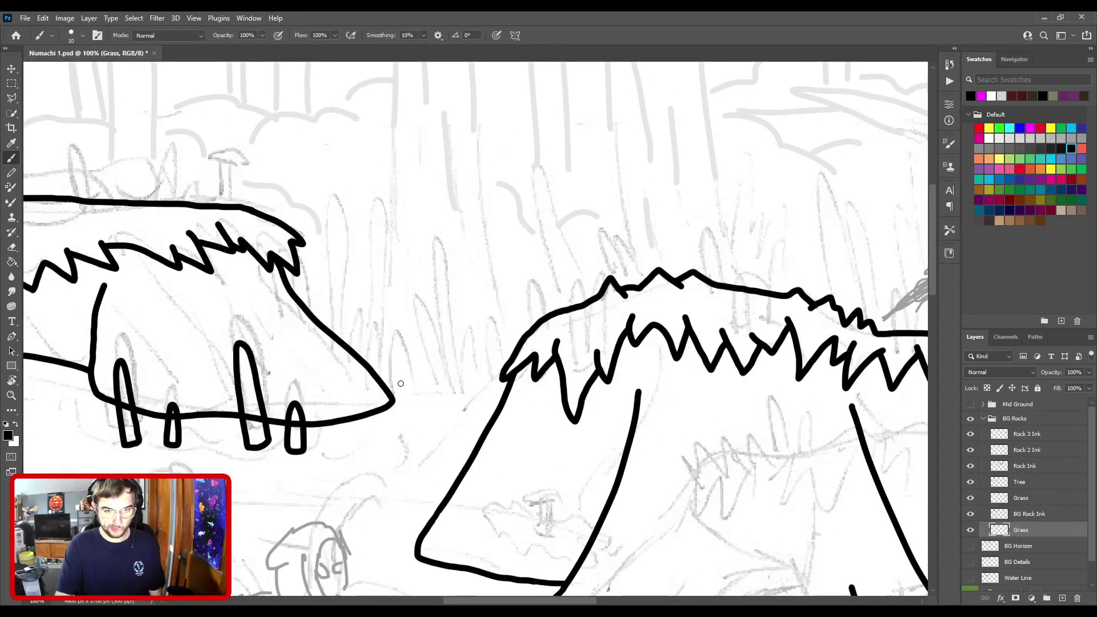
pyautogui.hotkey('ctrl', 'shift', 'alt', 'n')
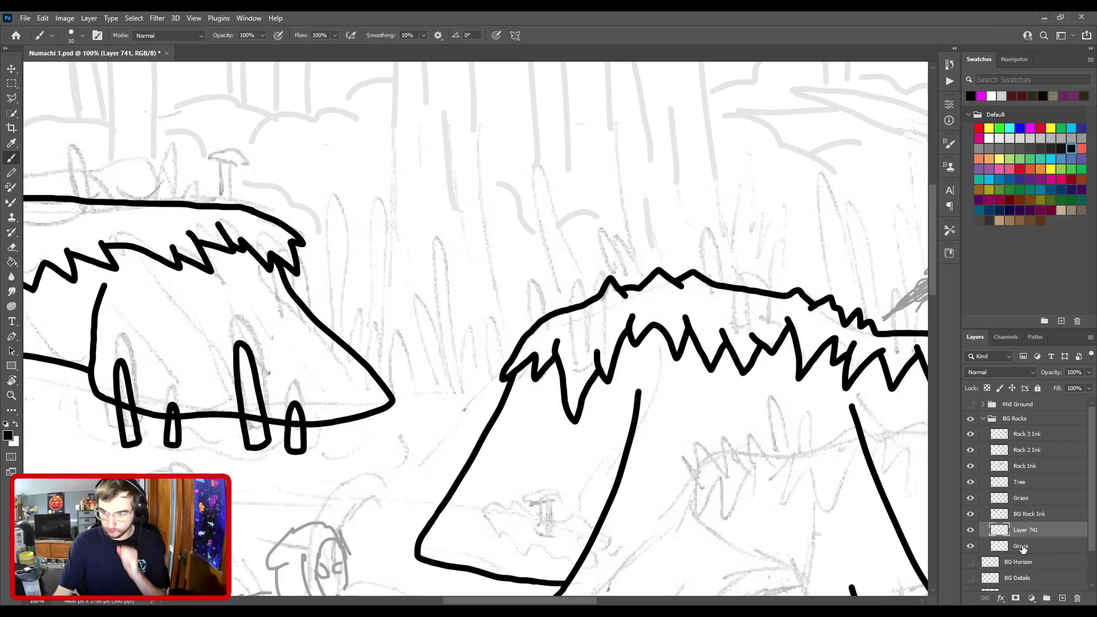
pyautogui.hotkey('ctrl', '-')
pyautogui.hotkey('ctrl', '-')
pyautogui.hotkey('ctrl', '-')
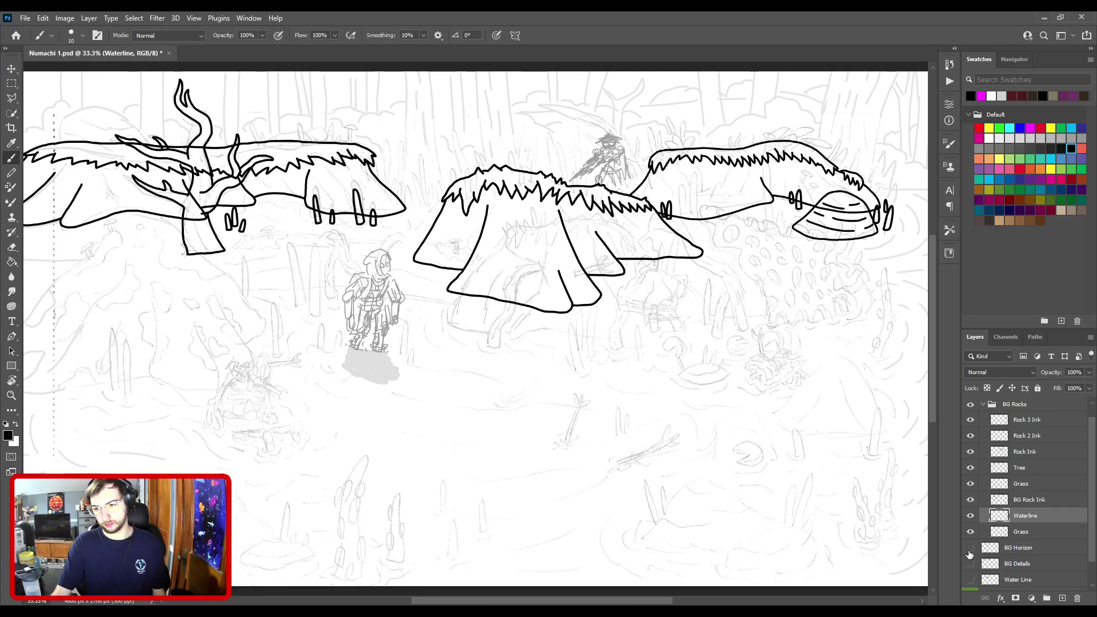
# Step: Show the existing Water Line layer, and remove the empty Waterline layer from the BG Rocks group
pyautogui.scroll(-1, 969, 563)
pyautogui.click(971, 566)
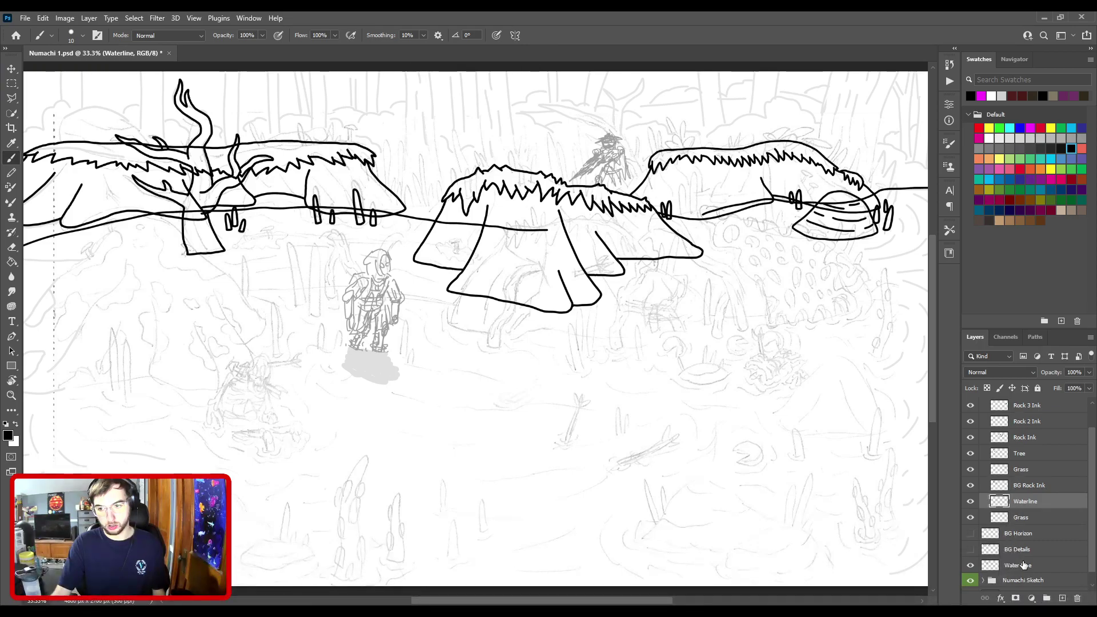
pyautogui.click(1023, 566)
pyautogui.hotkey('ctrl', '+')
pyautogui.press('l')
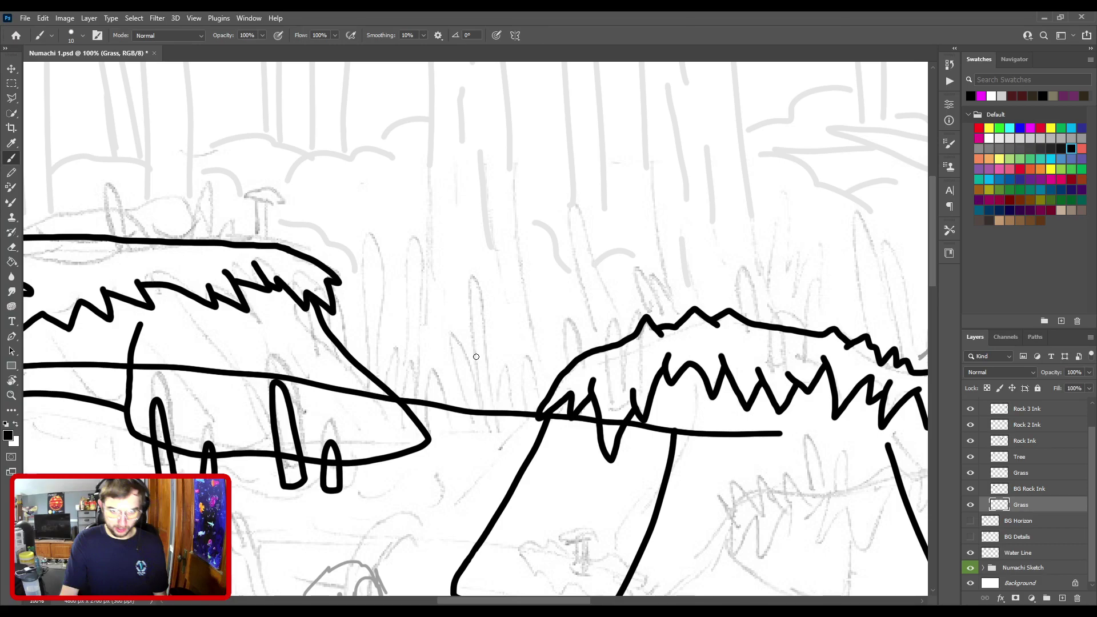
# Step: Ink a cluster of tall and short reeds on the lower Grass layer, standing on the waterline between the left and centre rocks
pyautogui.press('v')
pyautogui.moveTo(476, 356); pyautogui.dragTo(476, 372)
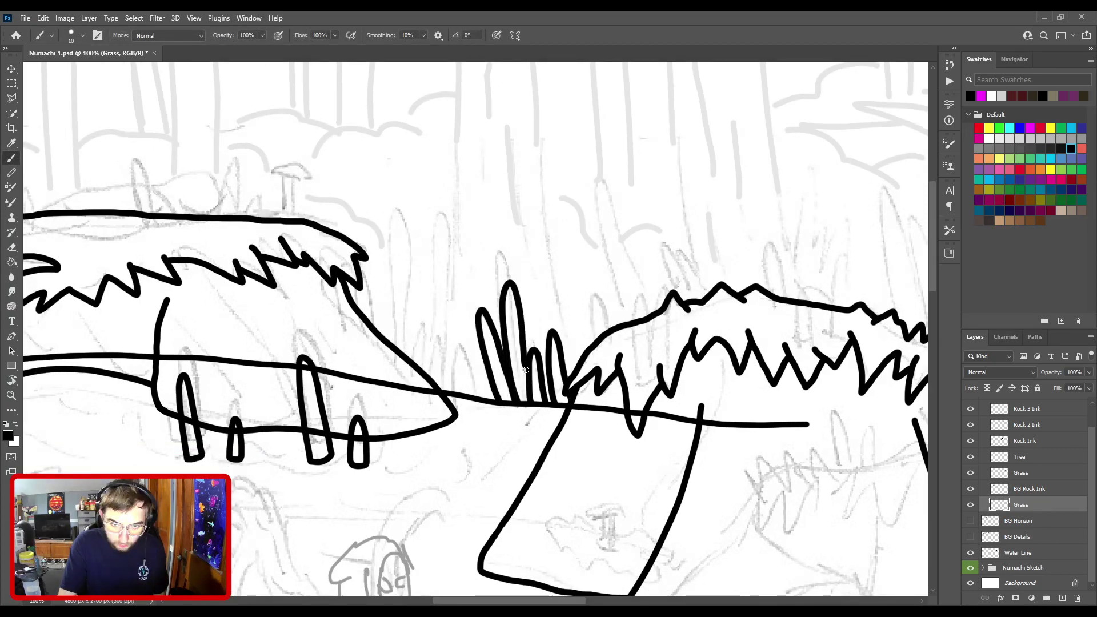
pyautogui.hotkey('ctrl', 'z')
pyautogui.moveTo(501, 402); pyautogui.dragTo(516, 289)
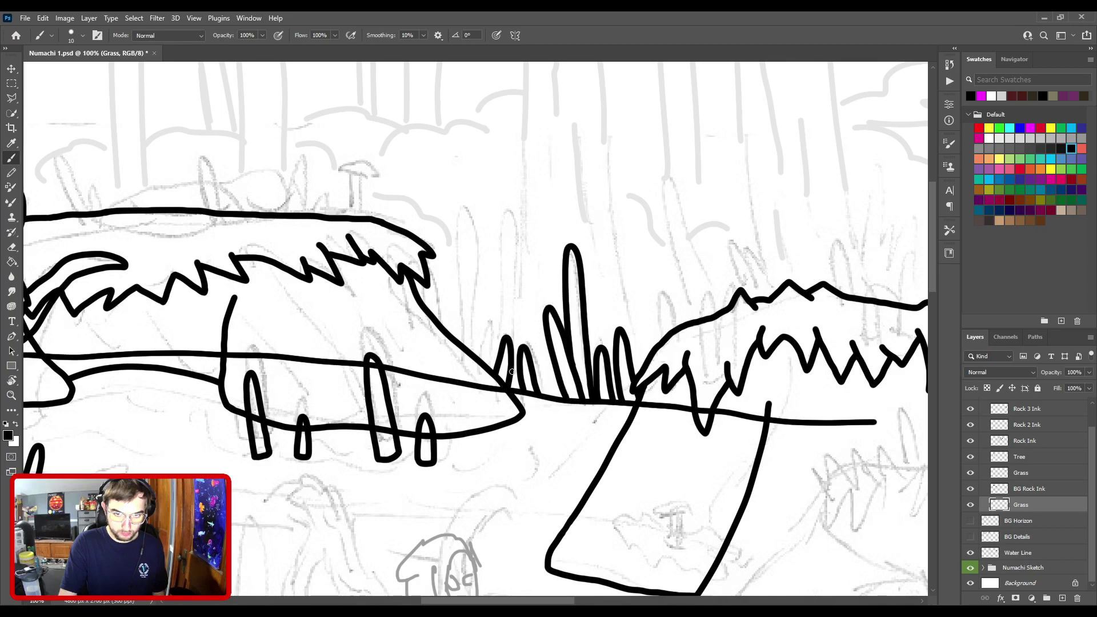
# Step: Extend the reeds up the left rock's right slope with overlapping tall and short blades, filling gaps near the waterline
pyautogui.moveTo(511, 372); pyautogui.dragTo(496, 353)
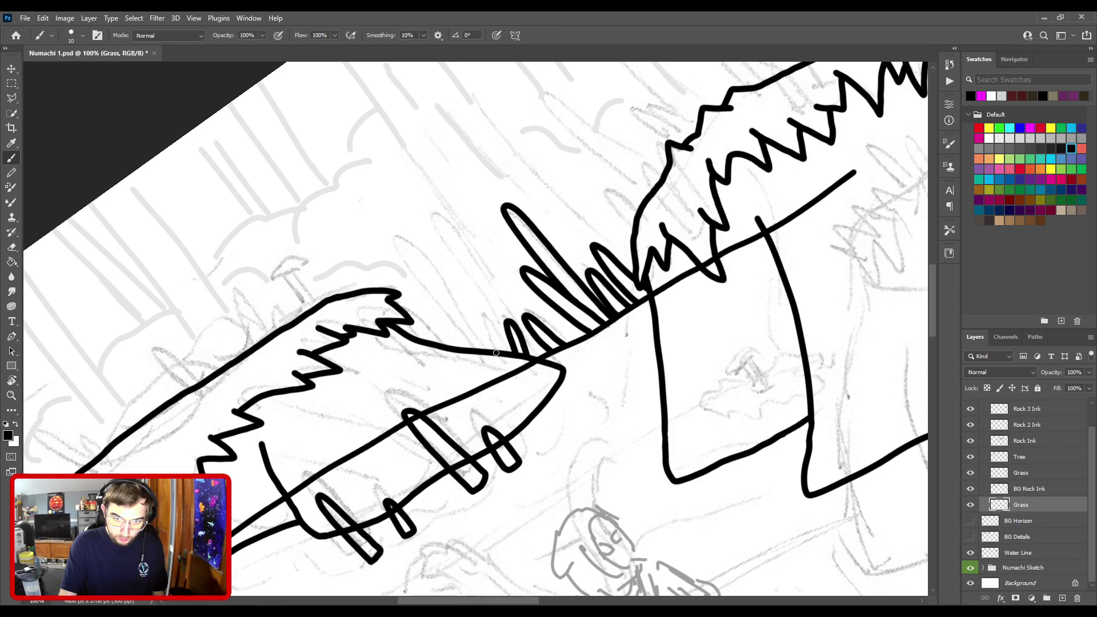
pyautogui.moveTo(496, 353); pyautogui.dragTo(506, 359)
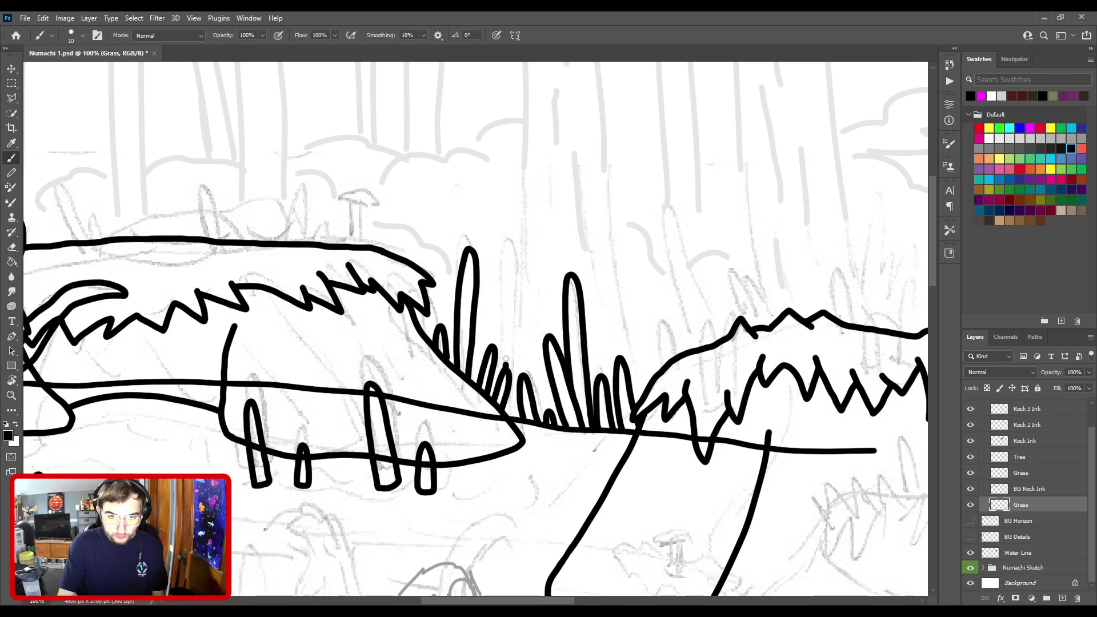
pyautogui.scroll(-2, 571, 378)
pyautogui.scroll(2, 576, 383)
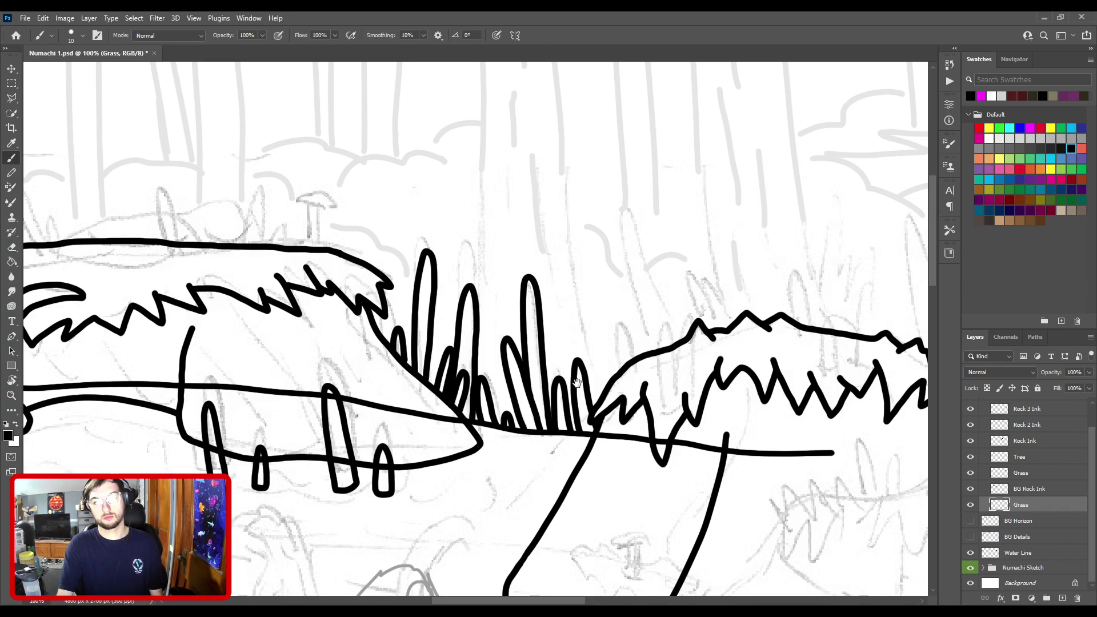
# Step: Ink separate reed blades rising behind the upper left edge of the centre rock
pyautogui.moveTo(576, 383); pyautogui.dragTo(408, 371)
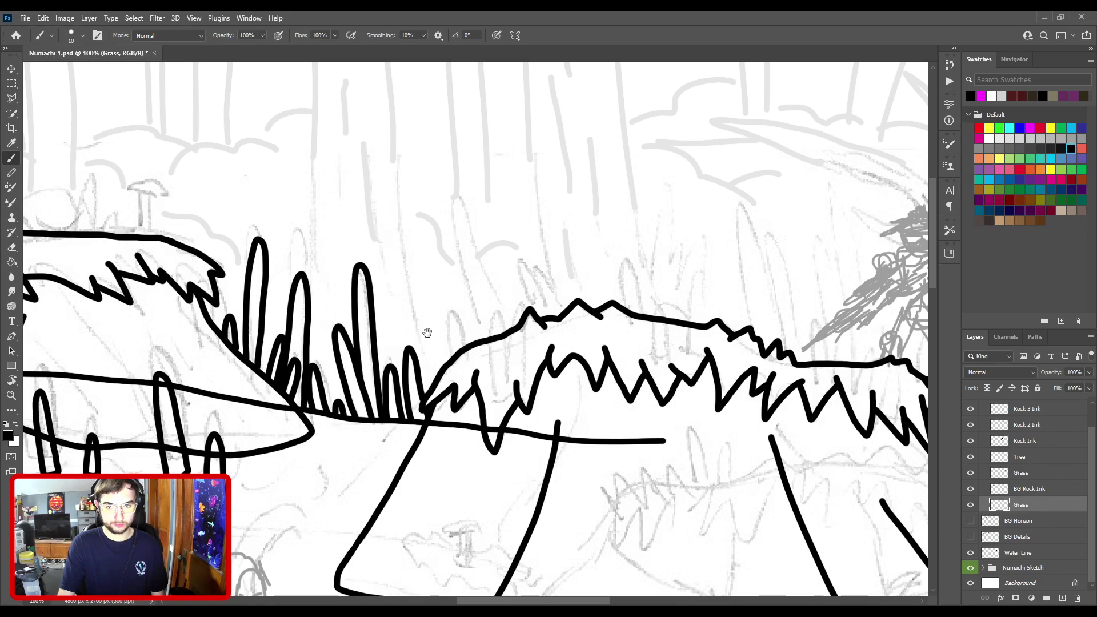
pyautogui.moveTo(449, 349); pyautogui.dragTo(504, 332)
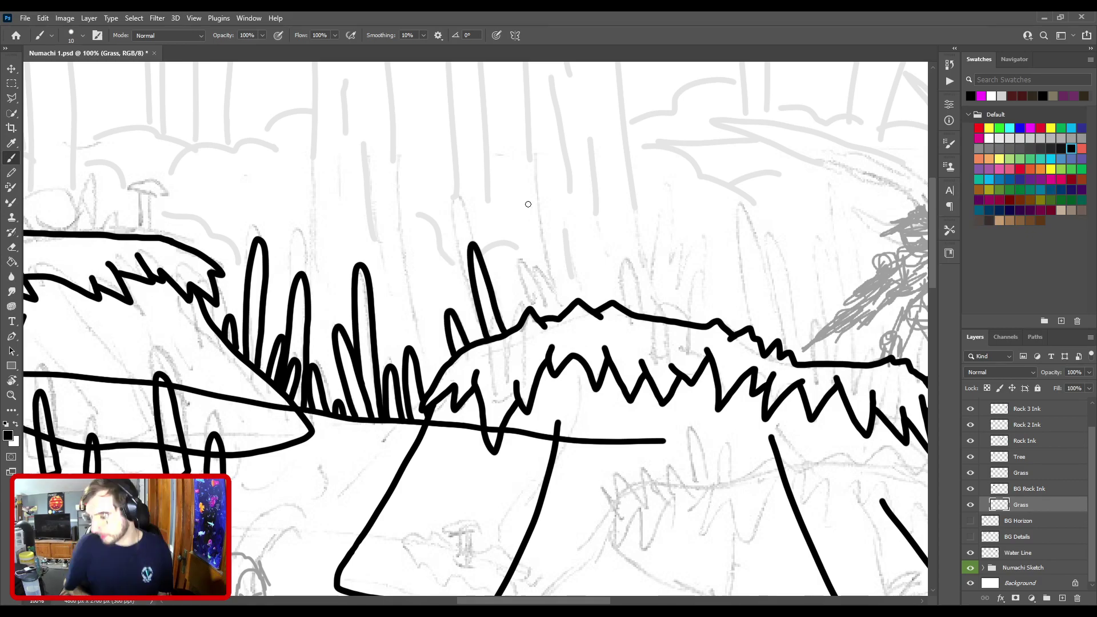
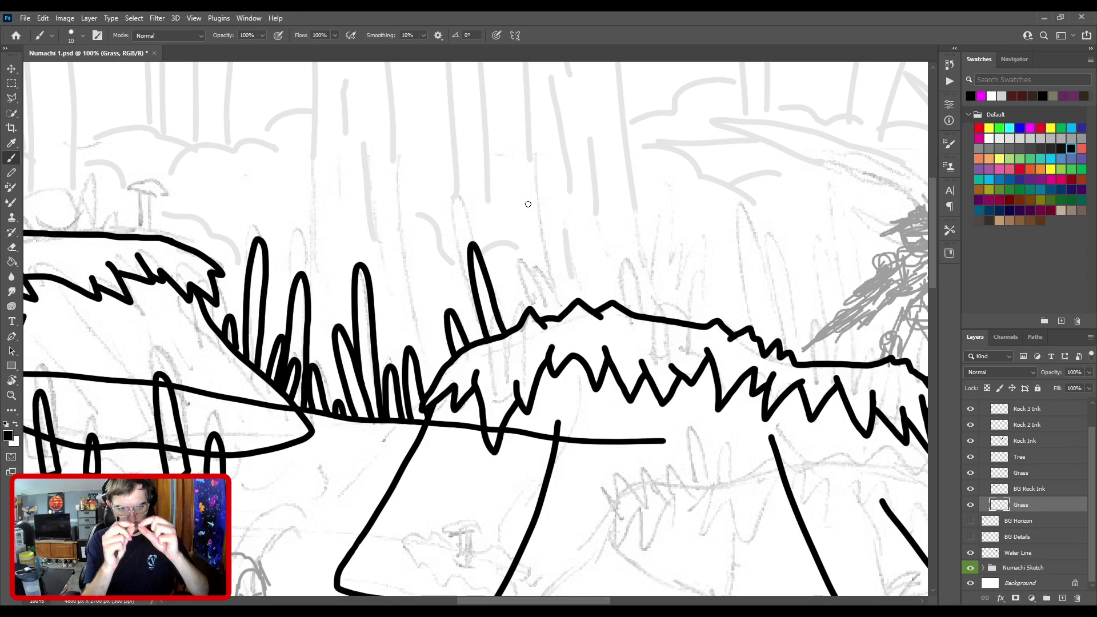
pyautogui.moveTo(546, 319); pyautogui.dragTo(480, 375)
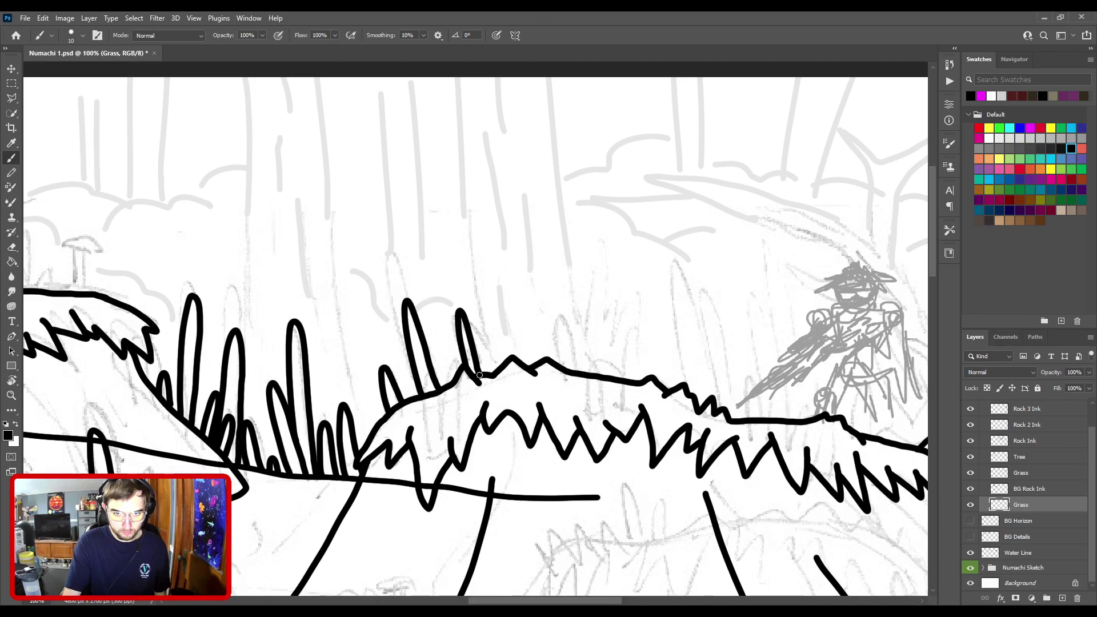
# Step: Continue the reeds along the centre rock's top, and ink a leafy bush with paired blades along the right rock's top
pyautogui.moveTo(622, 351); pyautogui.dragTo(478, 321)
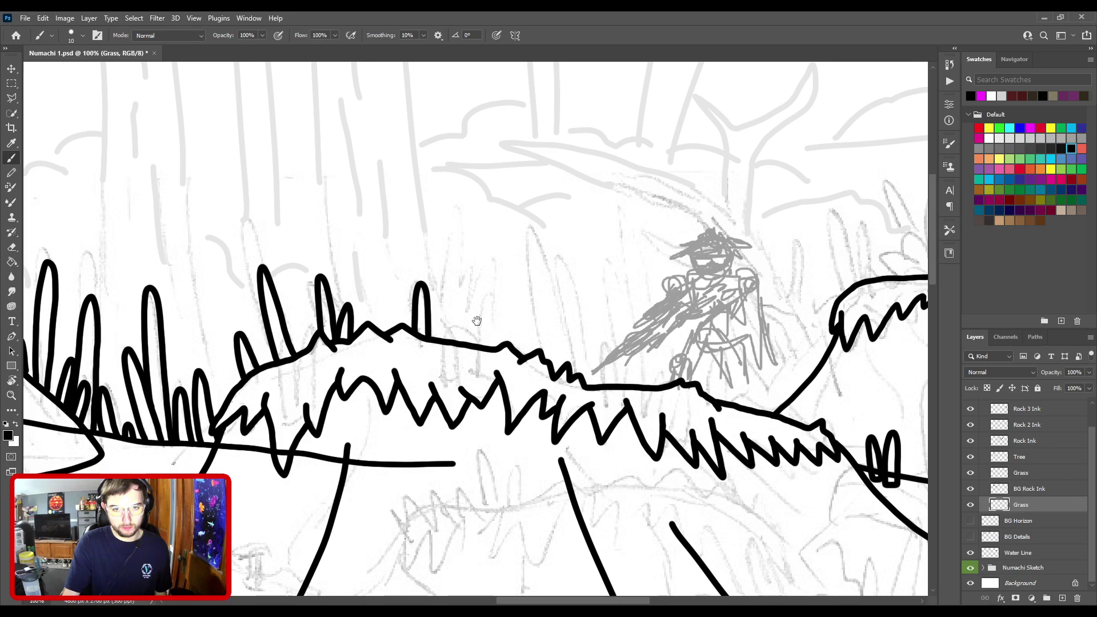
pyautogui.moveTo(477, 321); pyautogui.dragTo(377, 278)
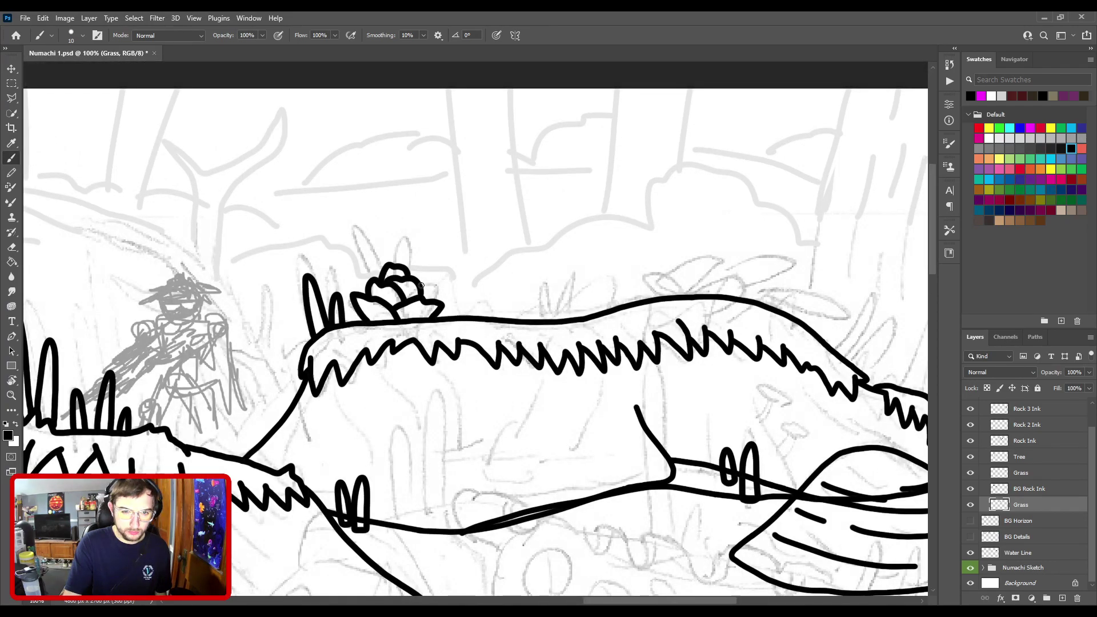
pyautogui.moveTo(424, 279); pyautogui.dragTo(439, 298)
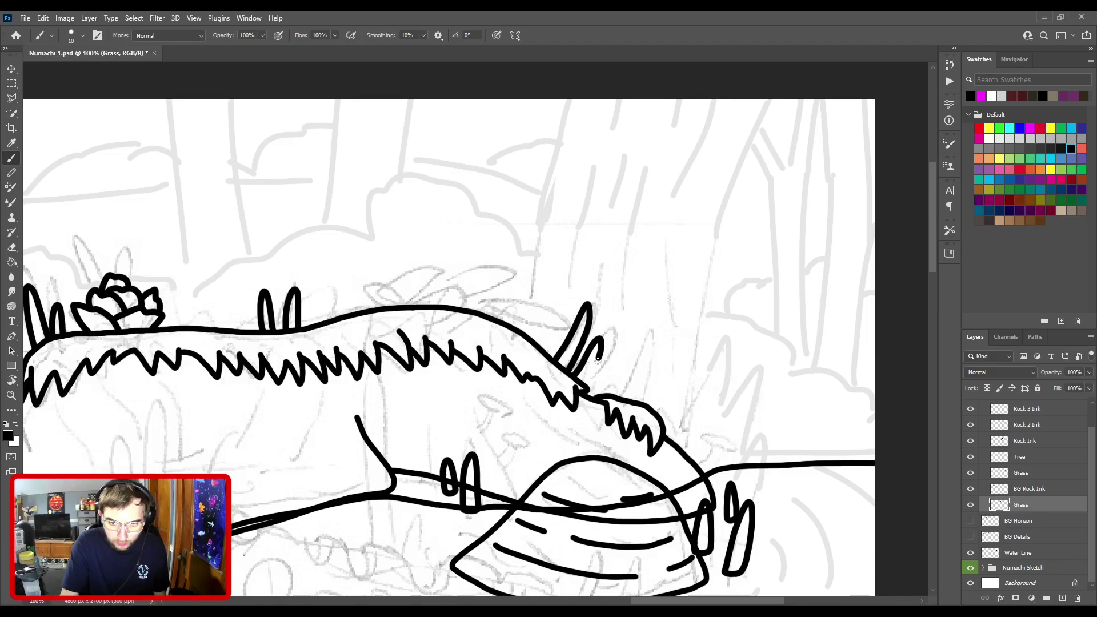
# Step: Hide the BG Rocks group and Water Line layer, and show the expanded Mid Ground group around the large left rock
pyautogui.hotkey('ctrl', '-')
pyautogui.hotkey('ctrl', '-')
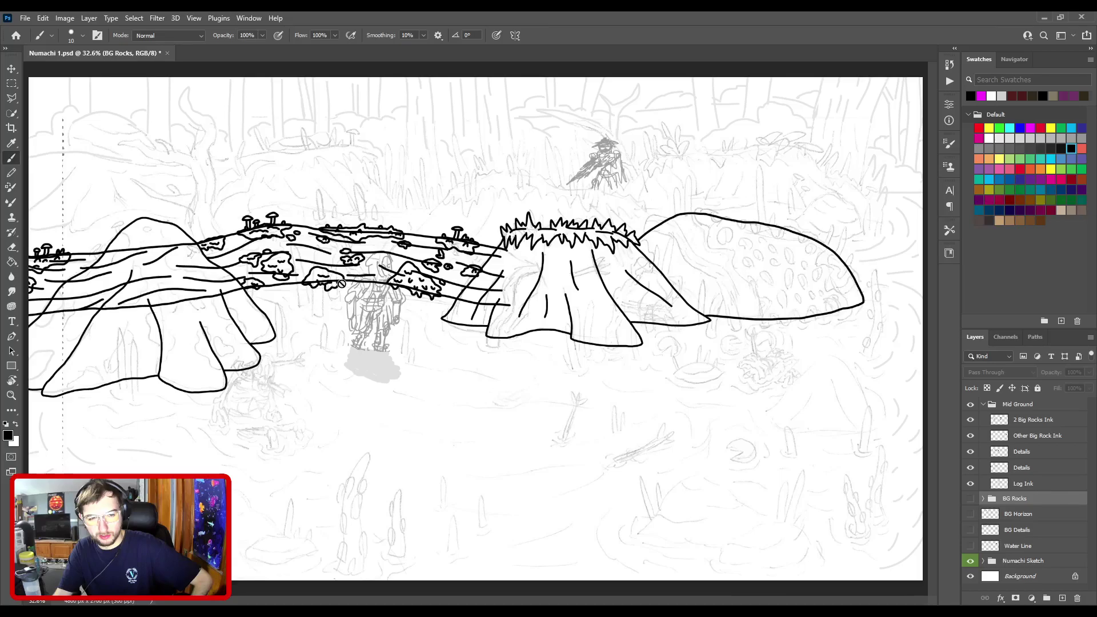
pyautogui.keyDown('ctrl'); pyautogui.click(555, 330); pyautogui.keyUp('ctrl')
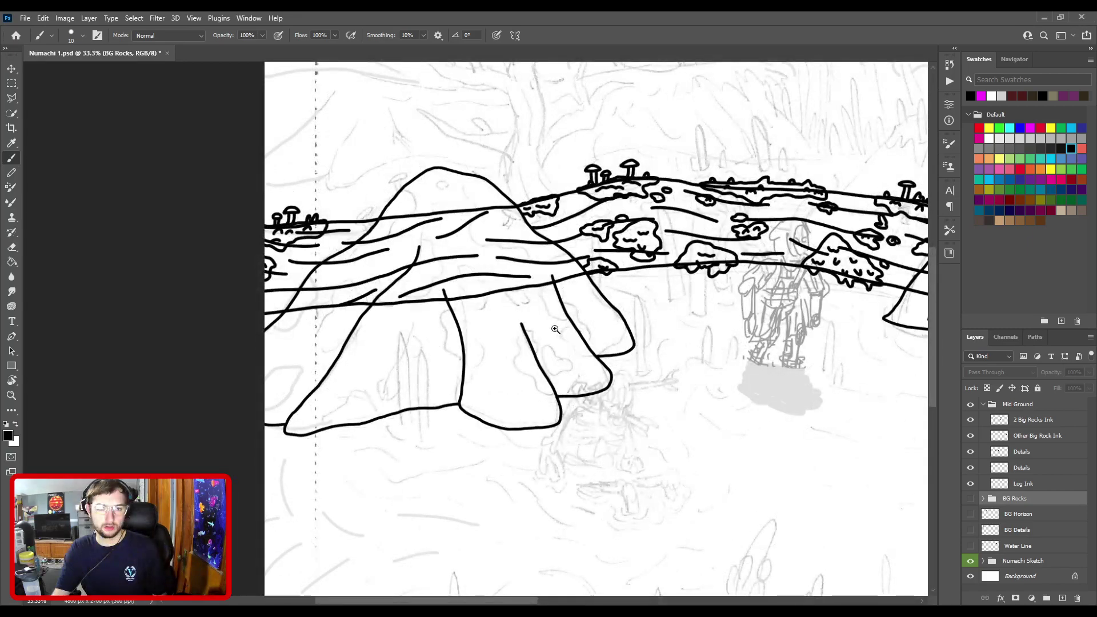
pyautogui.keyDown('ctrl'); pyautogui.click(555, 330); pyautogui.keyUp('ctrl')
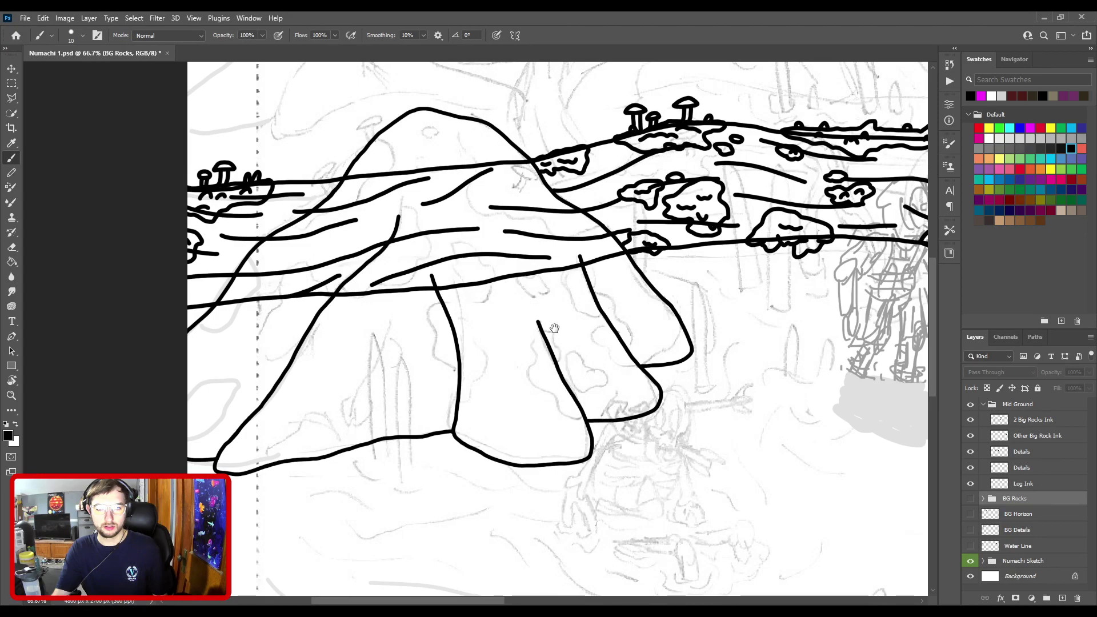
# Step: Collect the log ink and its details in a hidden Log group, and place a Details layer above the big rock inks
pyautogui.hotkey('ctrl', '-')
pyautogui.press('v')
pyautogui.click(992, 451)
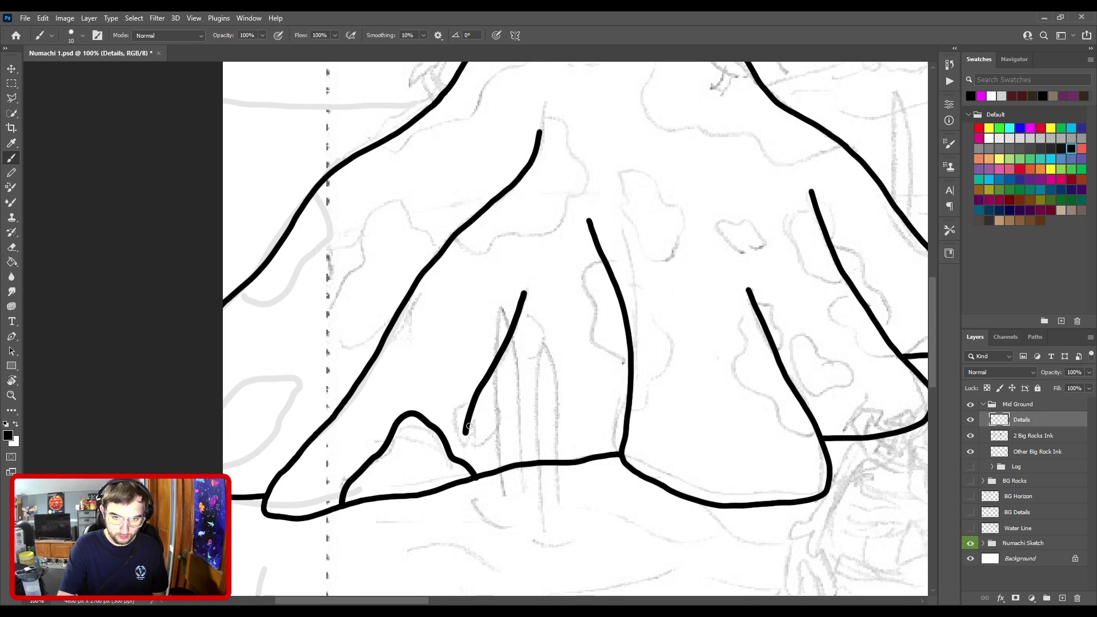
# Step: Ink wavy-edged lichen patches on both sides of the short lower crack on the large left rock
pyautogui.moveTo(524, 294); pyautogui.dragTo(465, 429)
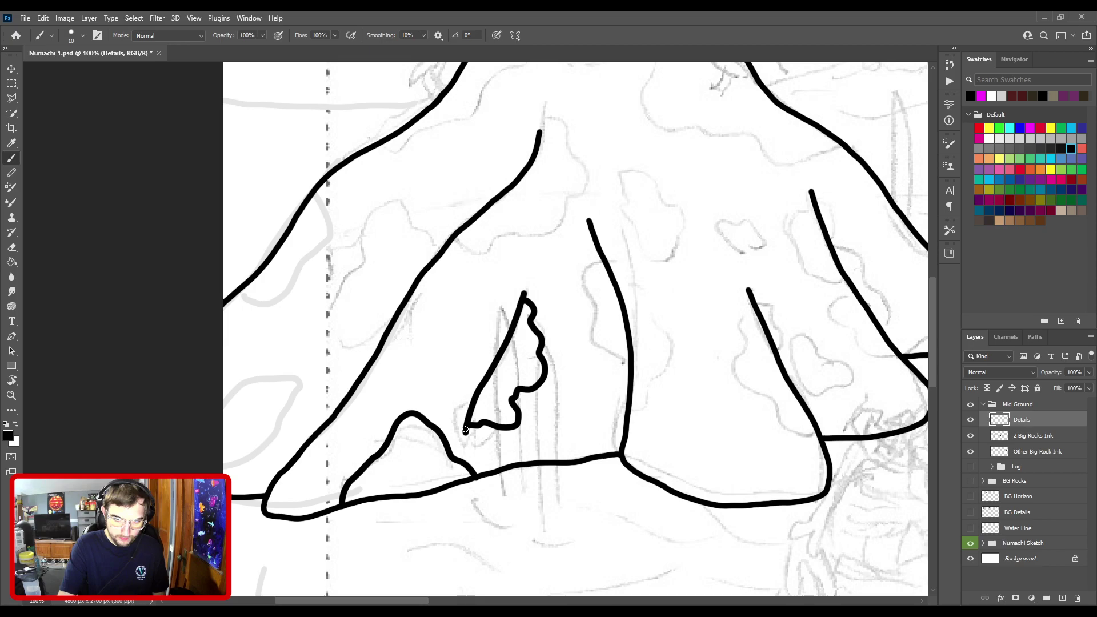
pyautogui.moveTo(480, 373); pyautogui.dragTo(460, 449)
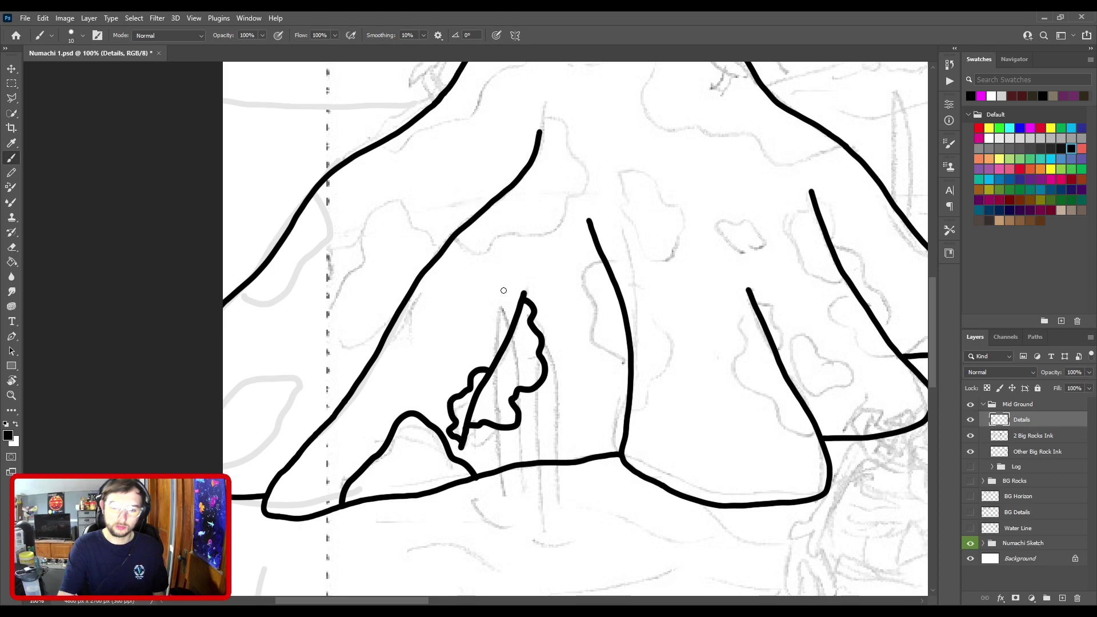
pyautogui.moveTo(504, 290); pyautogui.dragTo(277, 235)
# Step: Ink an irregular lichen patch in the left rock's upper centre, and a wavy patch beside the long upper crack
pyautogui.moveTo(629, 389); pyautogui.dragTo(635, 404)
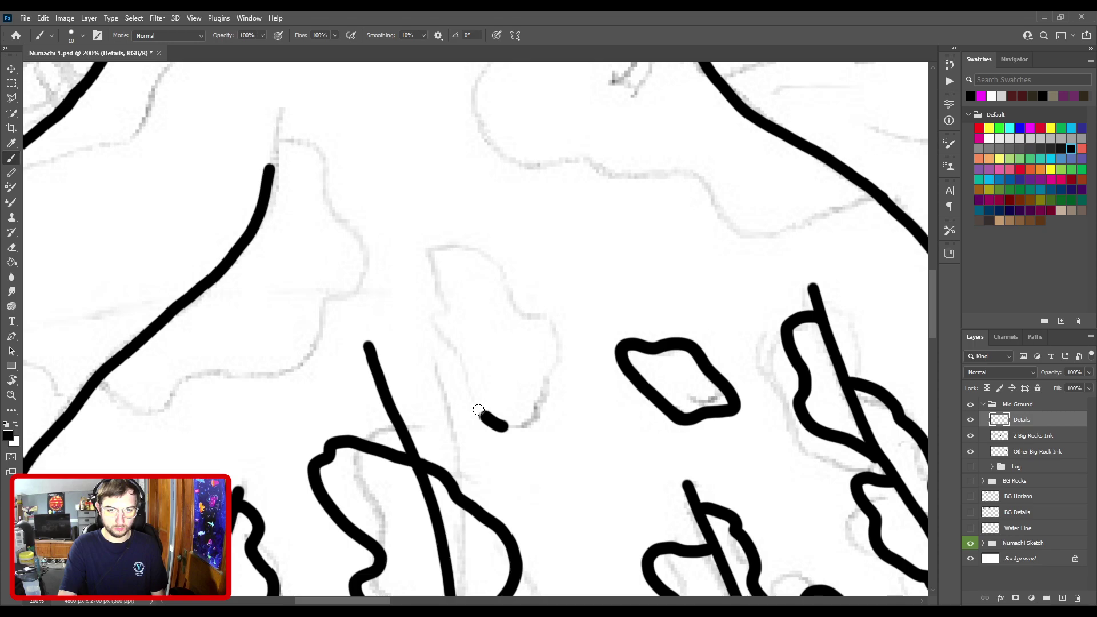
pyautogui.hotkey('ctrl', '+')
pyautogui.moveTo(474, 380); pyautogui.dragTo(479, 332)
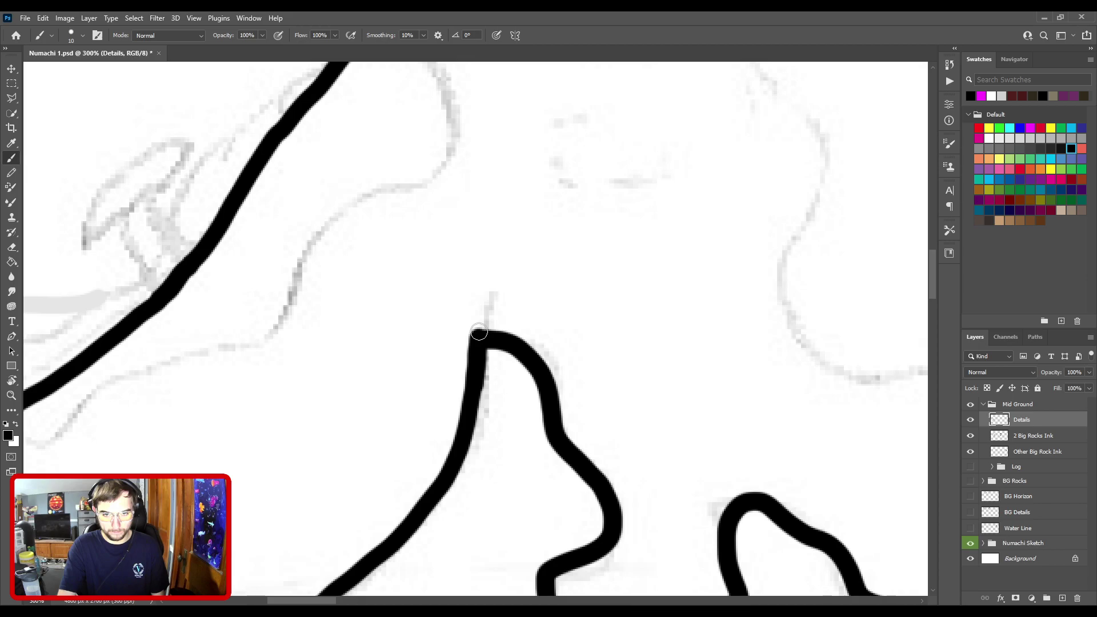
pyautogui.hotkey('ctrl', '1')
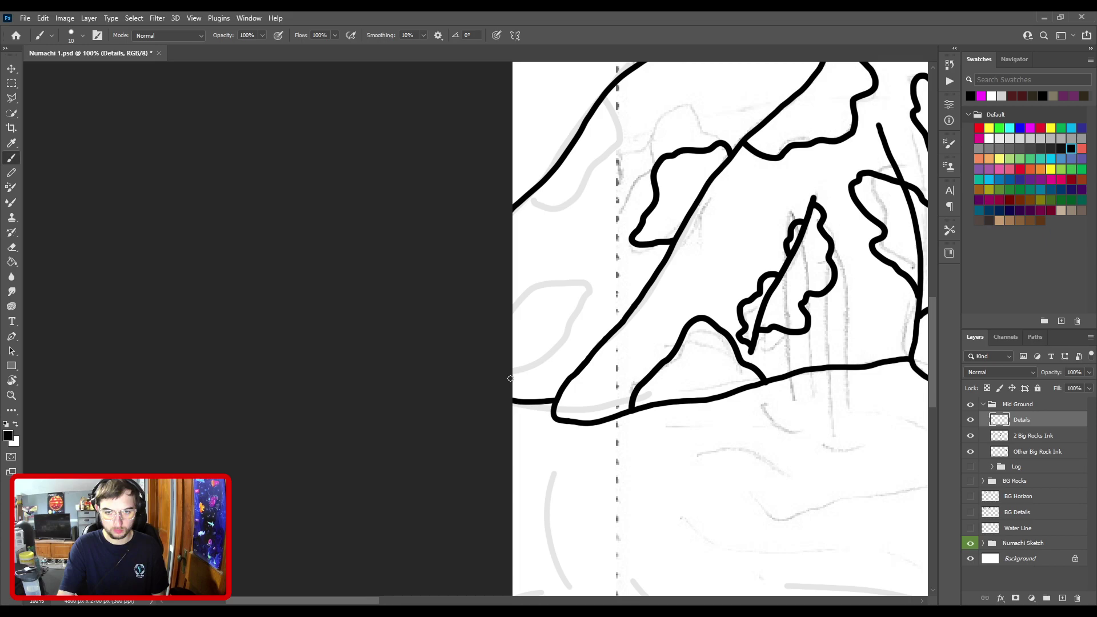
# Step: Ink narrow lichen patches along the left rock's outer right edge, and small lichen spots on its lower face
pyautogui.hscroll(6, 510, 379)
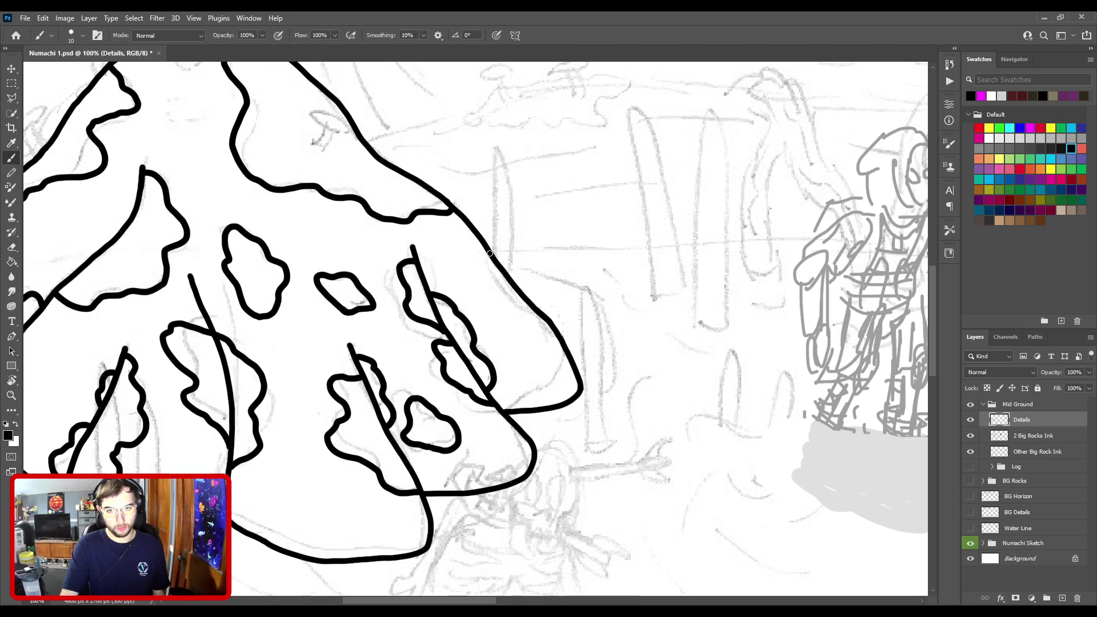
pyautogui.moveTo(490, 253); pyautogui.dragTo(525, 392)
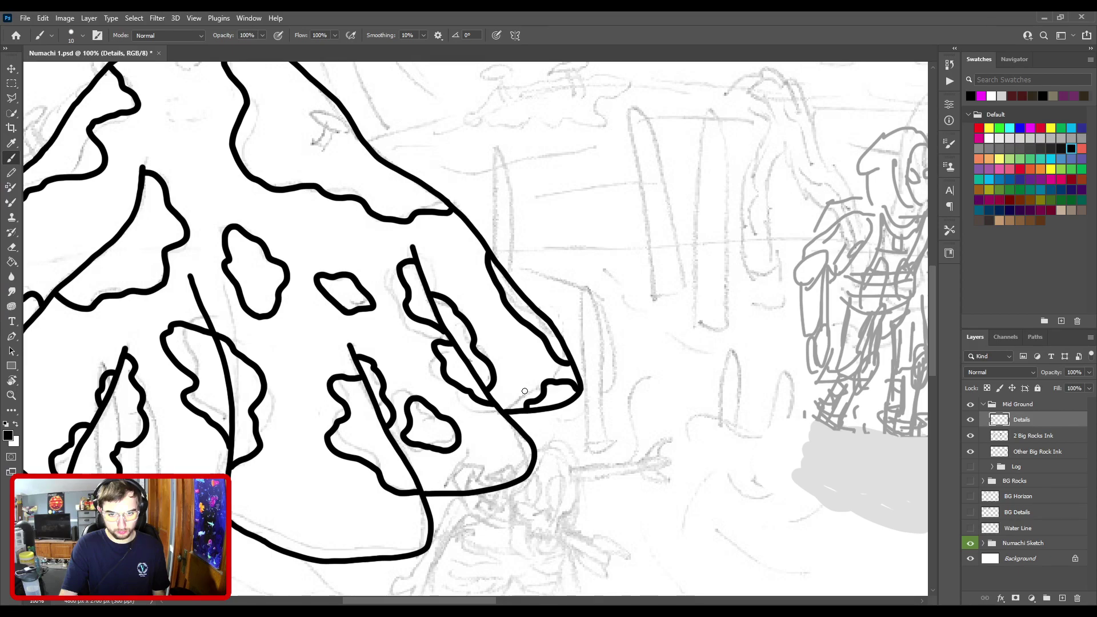
pyautogui.hotkey('ctrl', '+')
pyautogui.moveTo(496, 314); pyautogui.dragTo(479, 291)
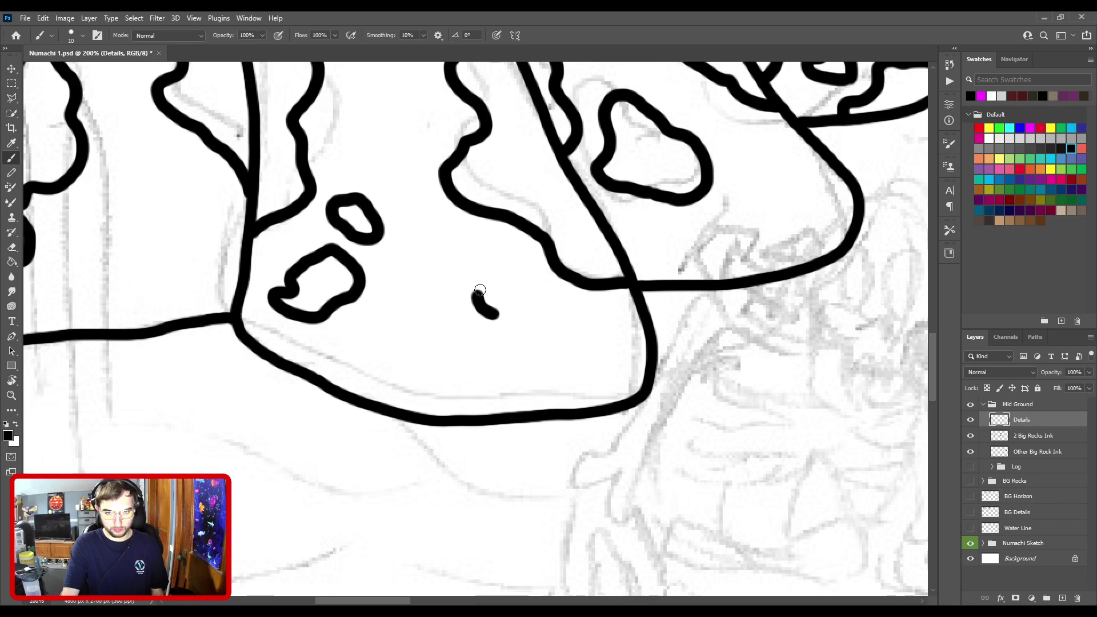
# Step: Name the details layer Lichen, add a Mushrooms layer above it, and ink small capped mushrooms on the left rock's edges and face
pyautogui.scroll(3, 480, 290)
pyautogui.hscroll(-8, 480, 291)
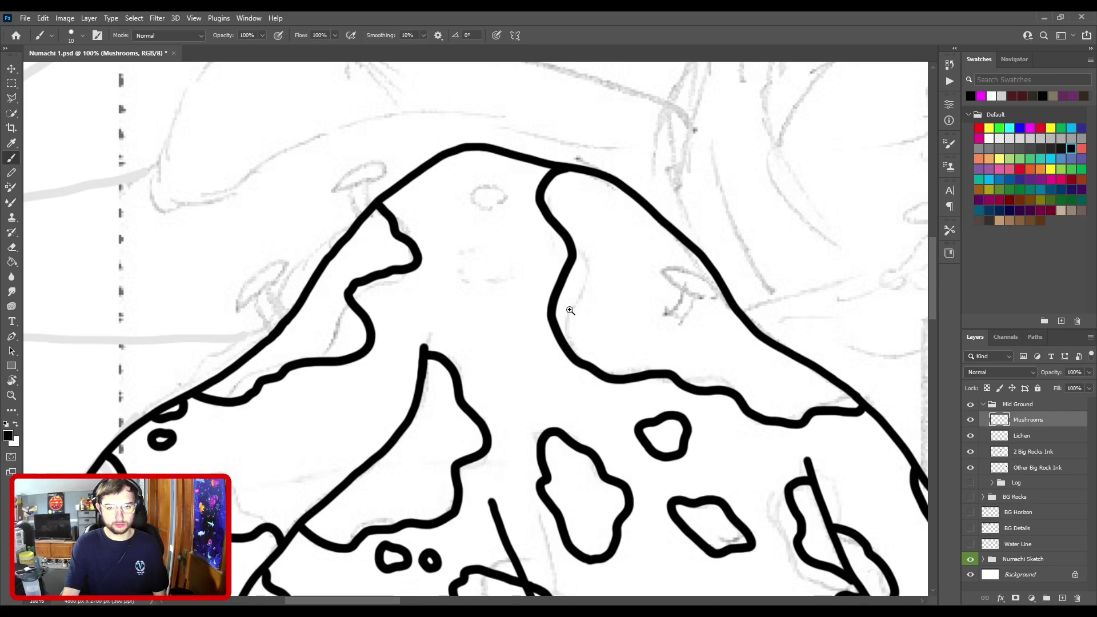
pyautogui.click(571, 311)
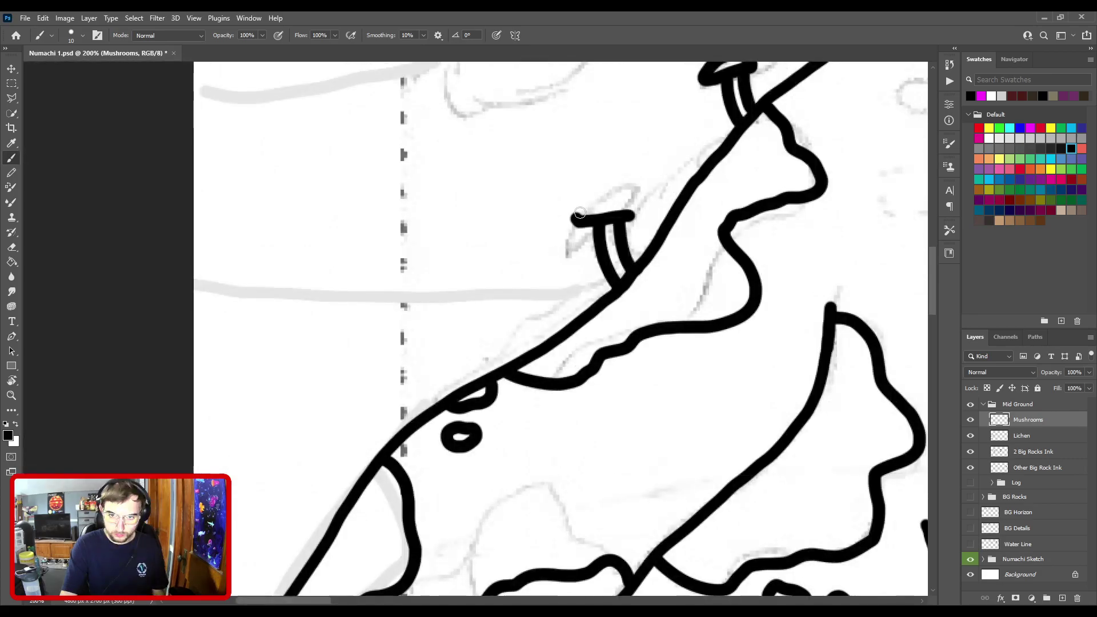
pyautogui.moveTo(573, 221); pyautogui.dragTo(638, 213)
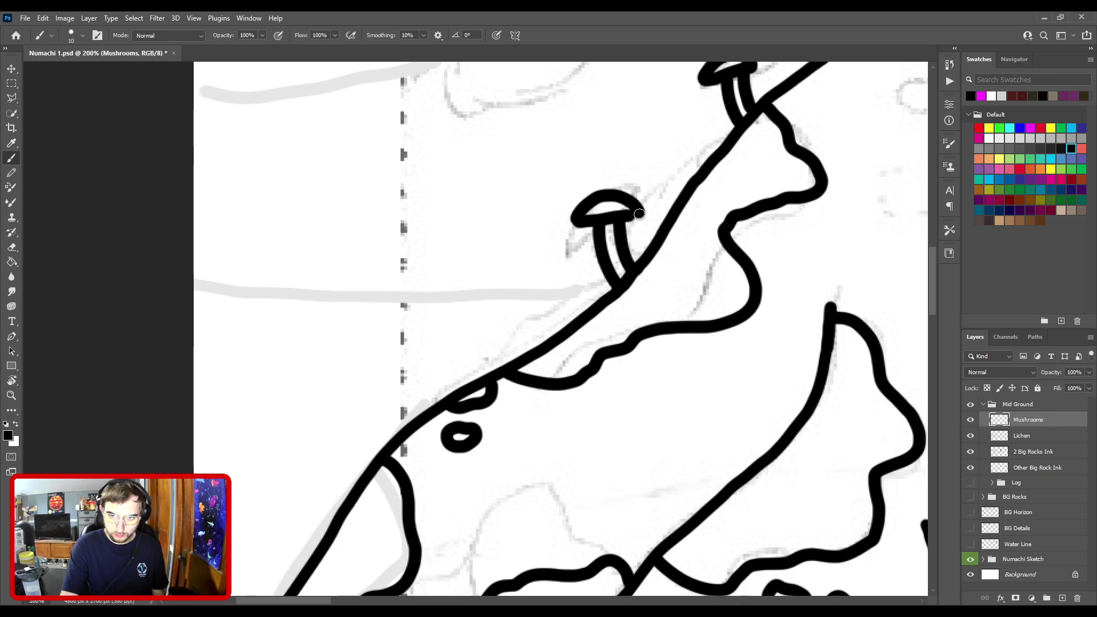
pyautogui.moveTo(638, 214); pyautogui.dragTo(225, 292)
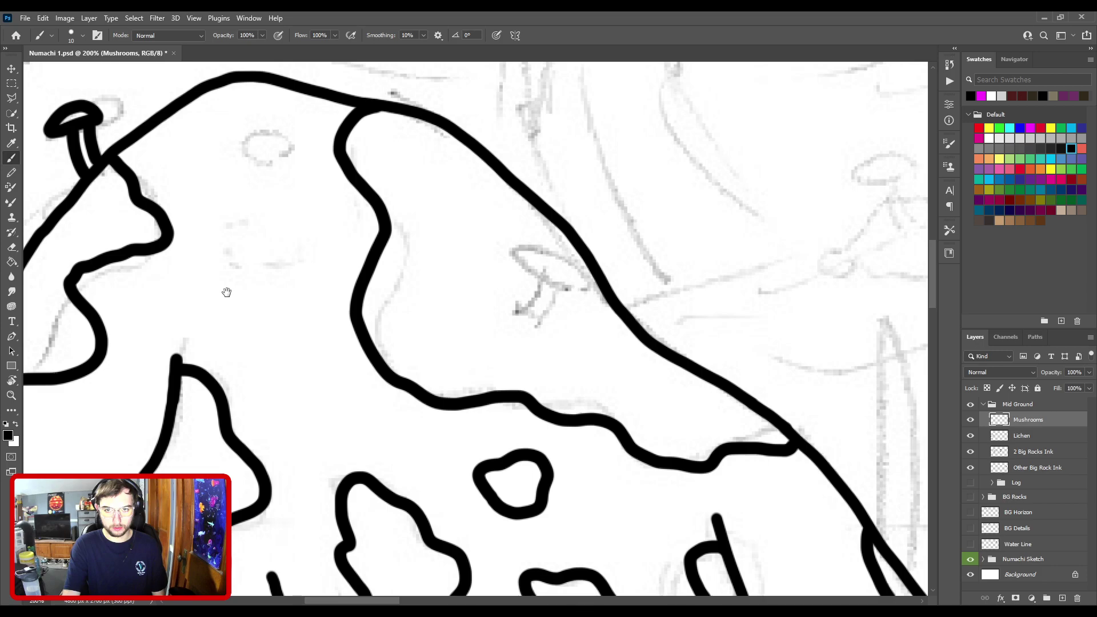
pyautogui.moveTo(226, 292); pyautogui.dragTo(657, 354)
pyautogui.scroll(1, 657, 353)
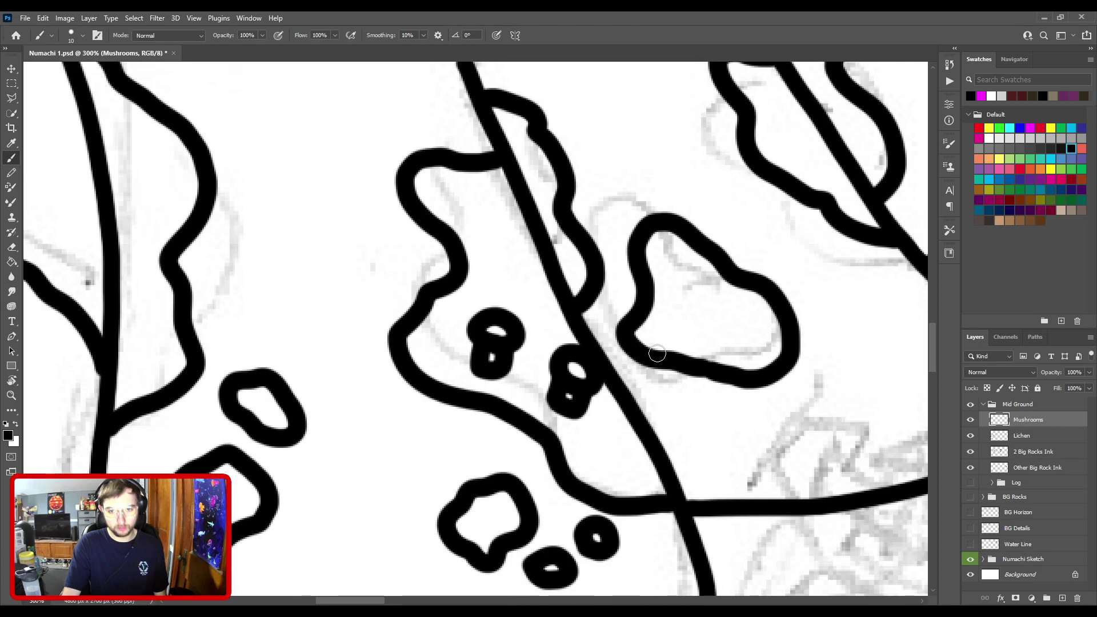
# Step: On a new layer above Mushrooms, ink the root running down the centre rock and the fletched arrow stuck in its crack
pyautogui.hotkey('ctrl', '0')
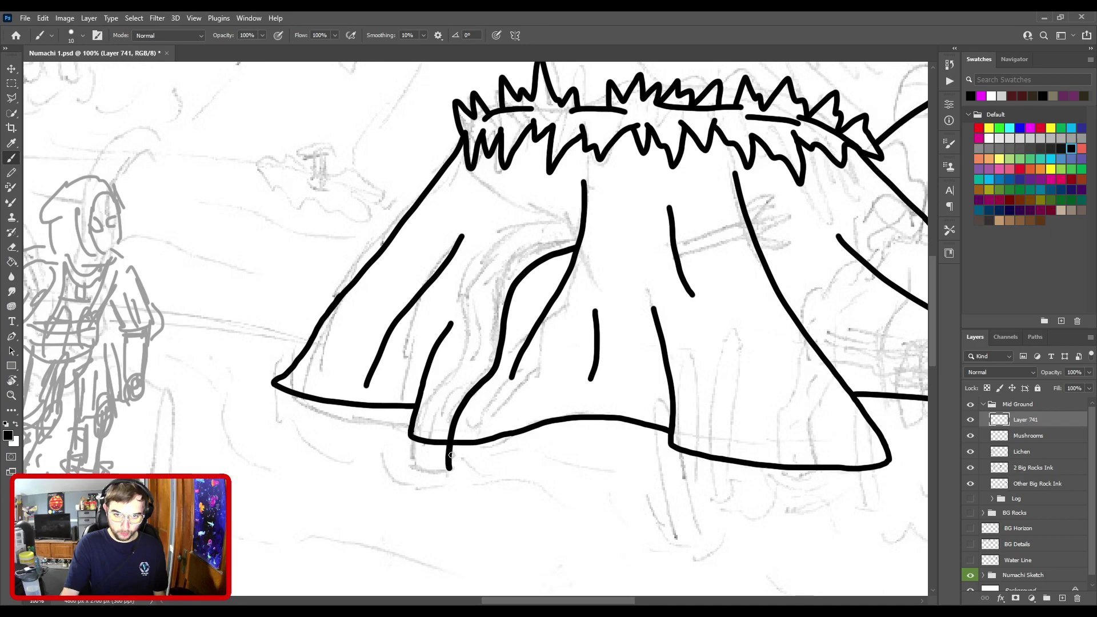
pyautogui.hotkey('ctrl', '+')
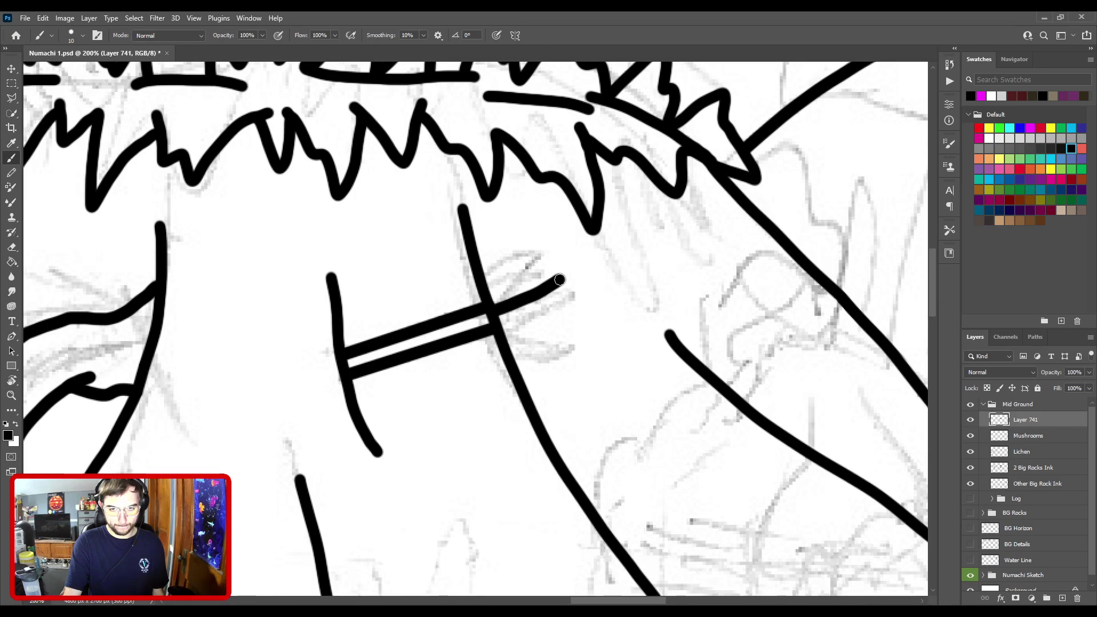
pyautogui.moveTo(495, 312)
pyautogui.mouseDown()
pyautogui.moveTo(500, 335)
pyautogui.moveTo(553, 321)
pyautogui.mouseUp()
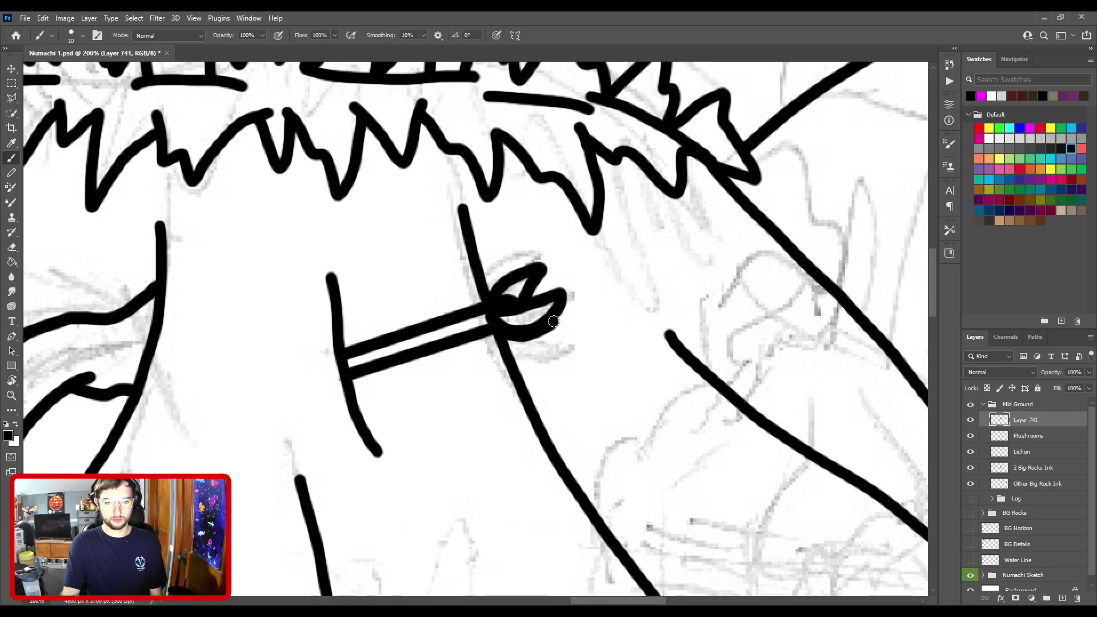
pyautogui.hotkey('ctrl', 'z')
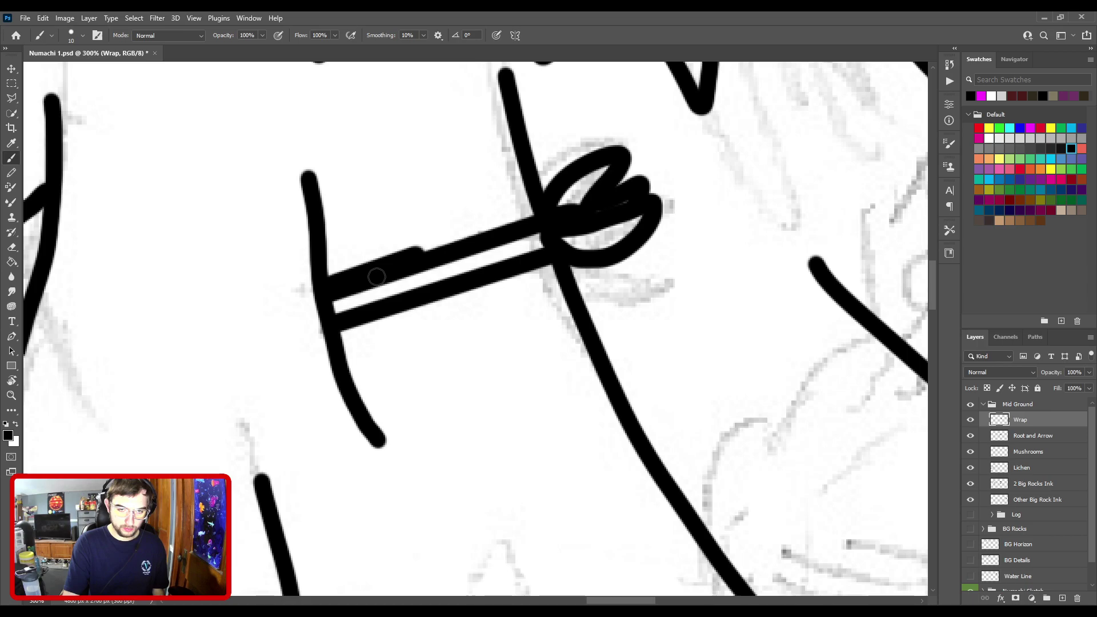
# Step: Name the root layer Root and Arrow, and ink a cloth wrap around the arrow's shaft on a Wrap layer above it
pyautogui.moveTo(377, 277); pyautogui.dragTo(392, 304)
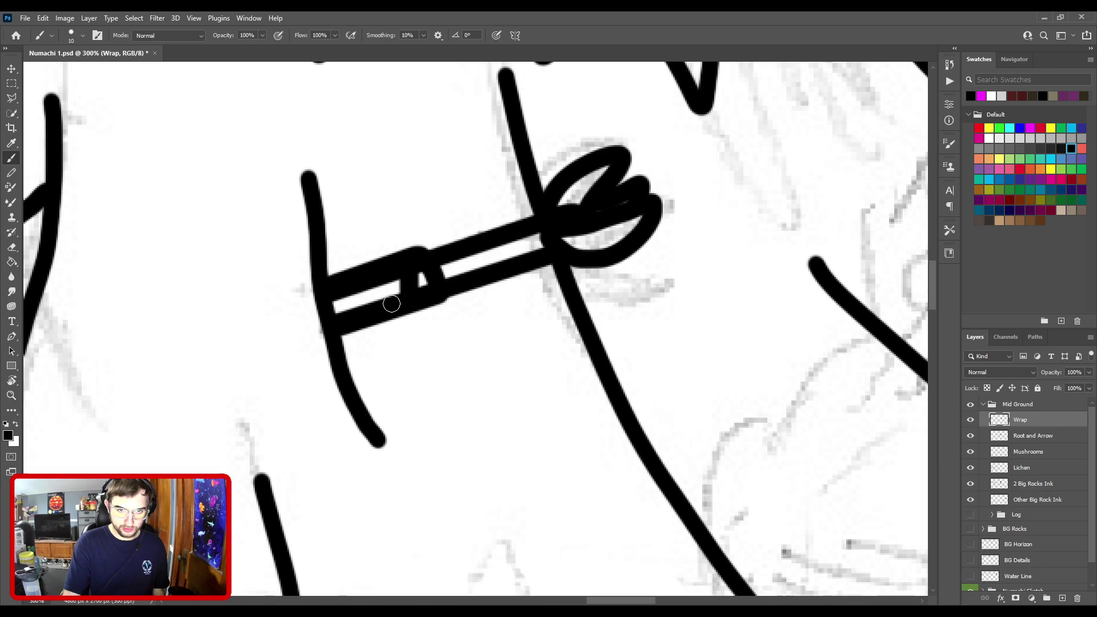
pyautogui.hotkey('ctrl', '-')
pyautogui.hotkey('ctrl', '-')
pyautogui.hotkey('ctrl', '-')
pyautogui.click(970, 404)
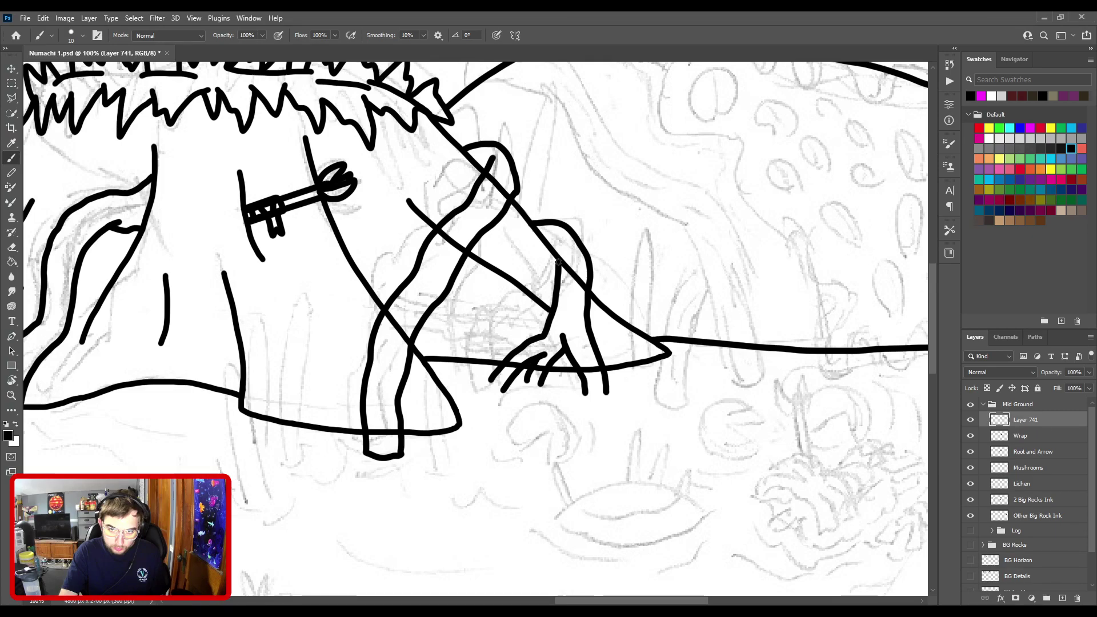
# Step: Ink closed tips on the branching root that hangs over the centre rock's lower right edge
pyautogui.scroll(2, 529, 382)
pyautogui.moveTo(427, 377); pyautogui.dragTo(467, 403)
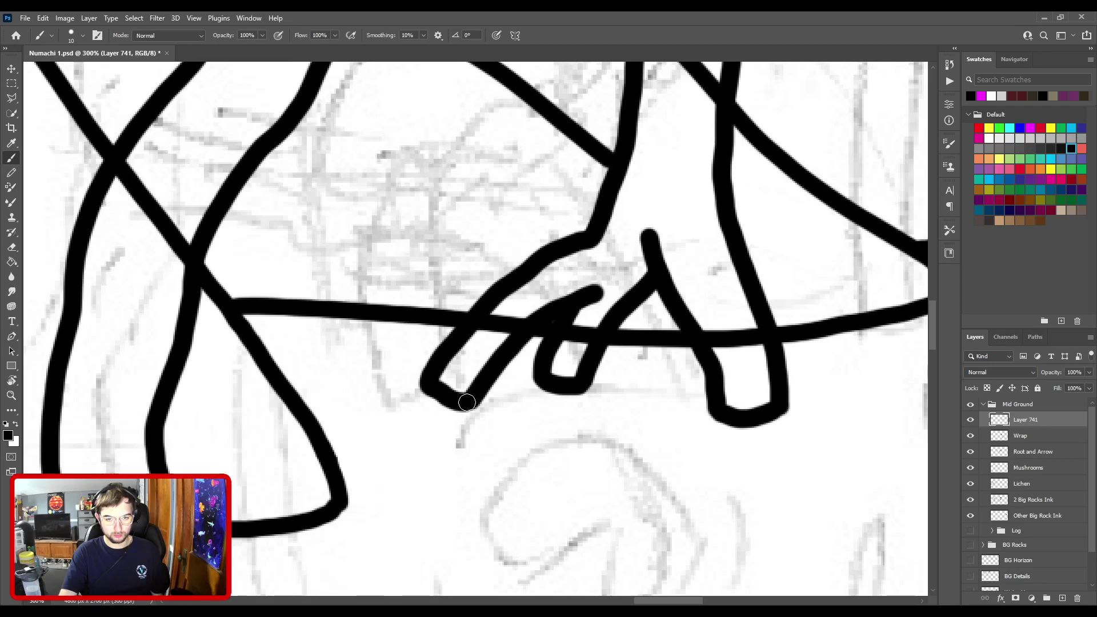
pyautogui.hotkey('ctrl', '0')
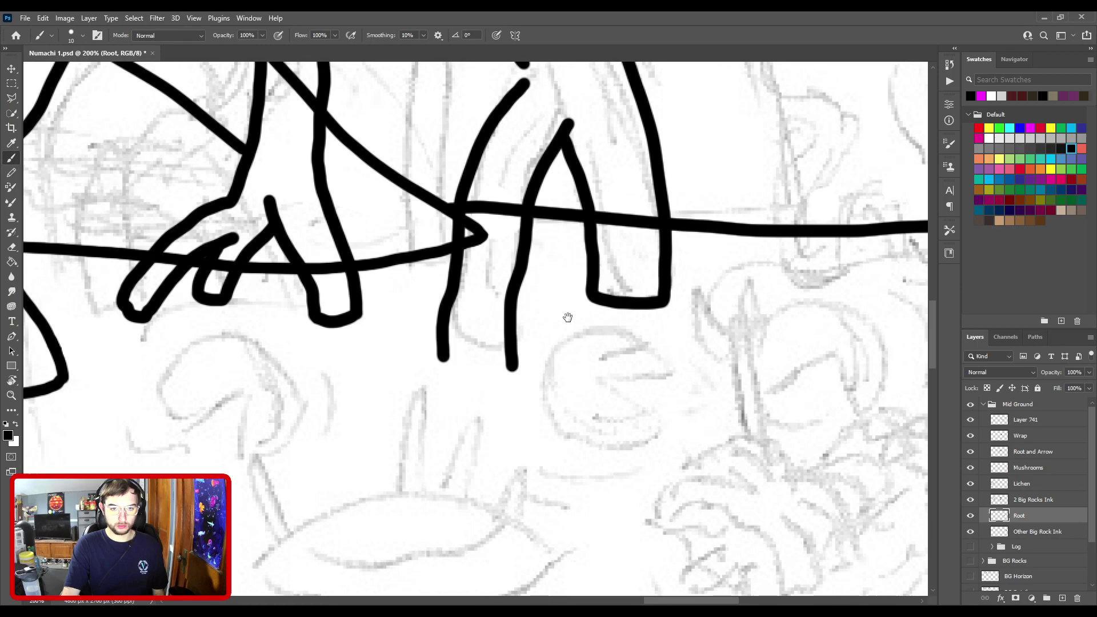
# Step: Ink the large forked root arching over the right rock's left end on the Root layer, and save the file
pyautogui.moveTo(552, 74); pyautogui.dragTo(548, 345)
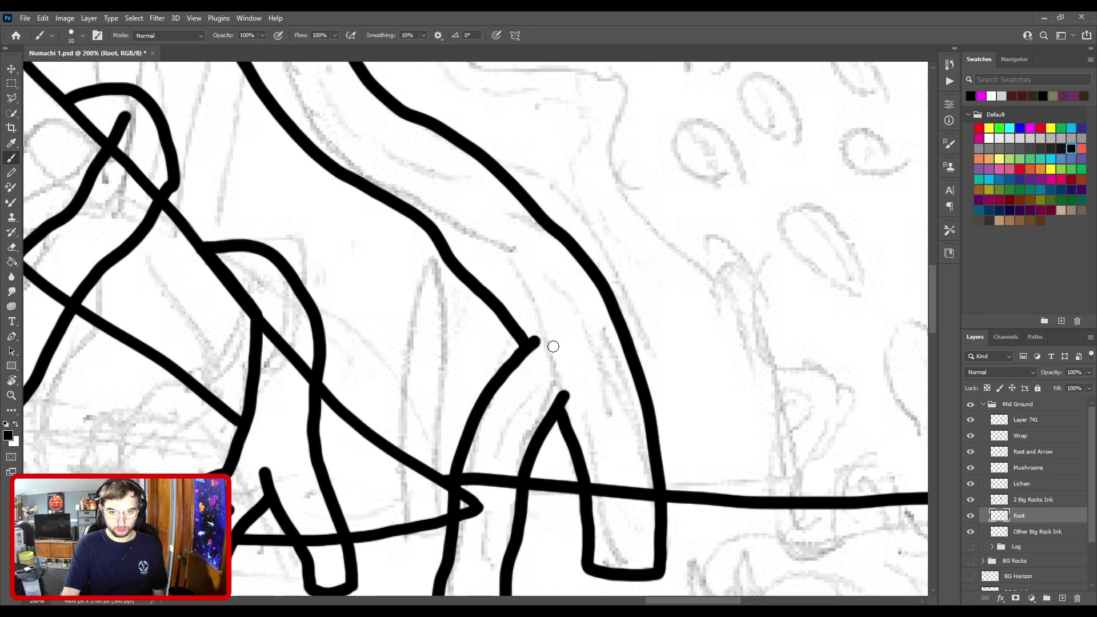
pyautogui.hotkey('ctrl', 's')
pyautogui.hotkey('ctrl', '0')
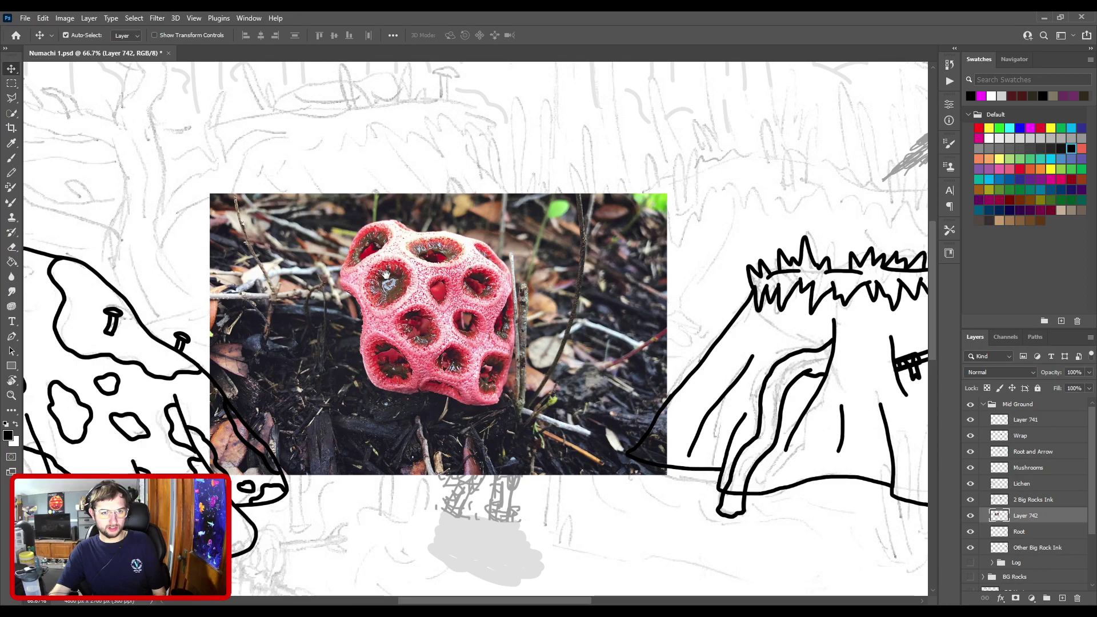
# Step: Position the red lattice fungus reference photo above the right rock, and erase the photo's surrounding edges
pyautogui.hotkey('ctrl', '-')
pyautogui.hotkey('ctrl', '-')
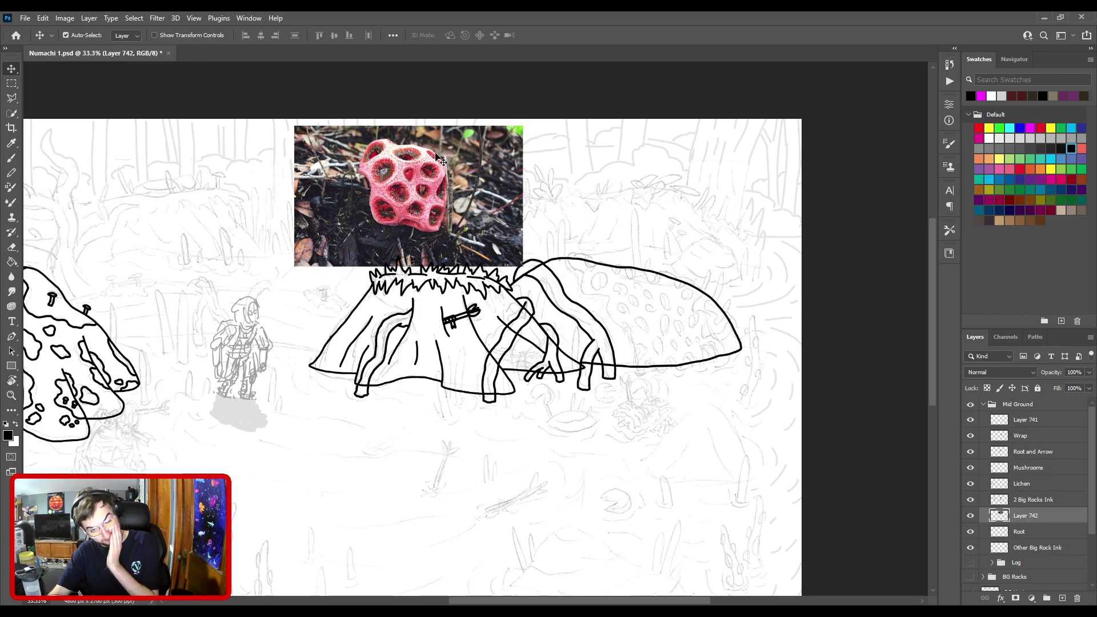
pyautogui.scroll(1, 440, 160)
pyautogui.press('e')
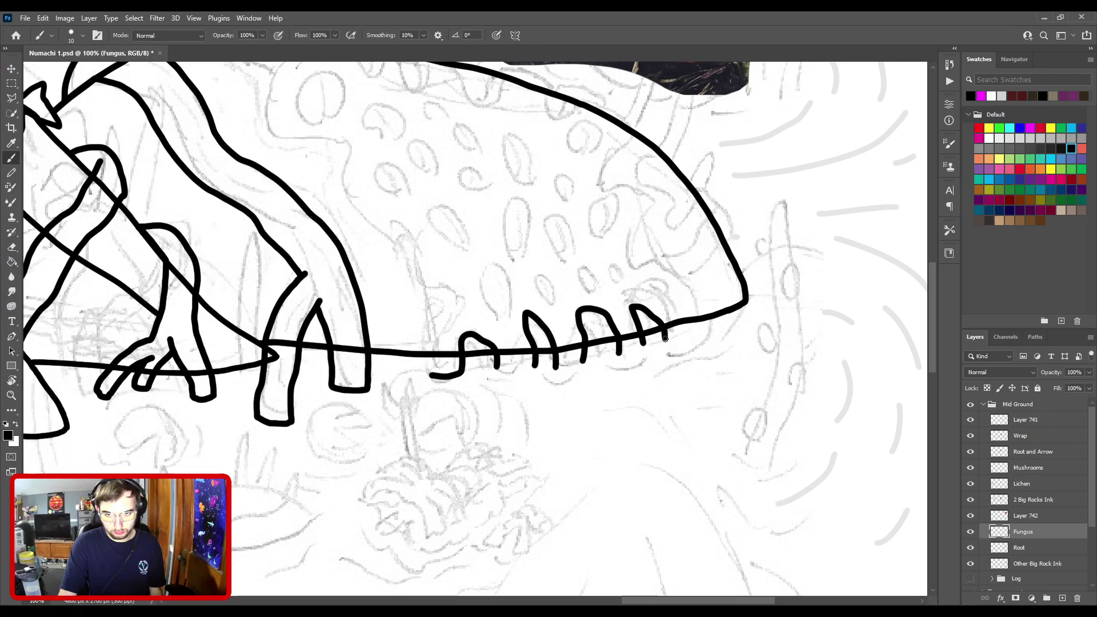
# Step: On a Fungus layer above Root, ink arched openings with inner rims along the right rock's base and start the wavy right edge
pyautogui.scroll(1, 569, 310)
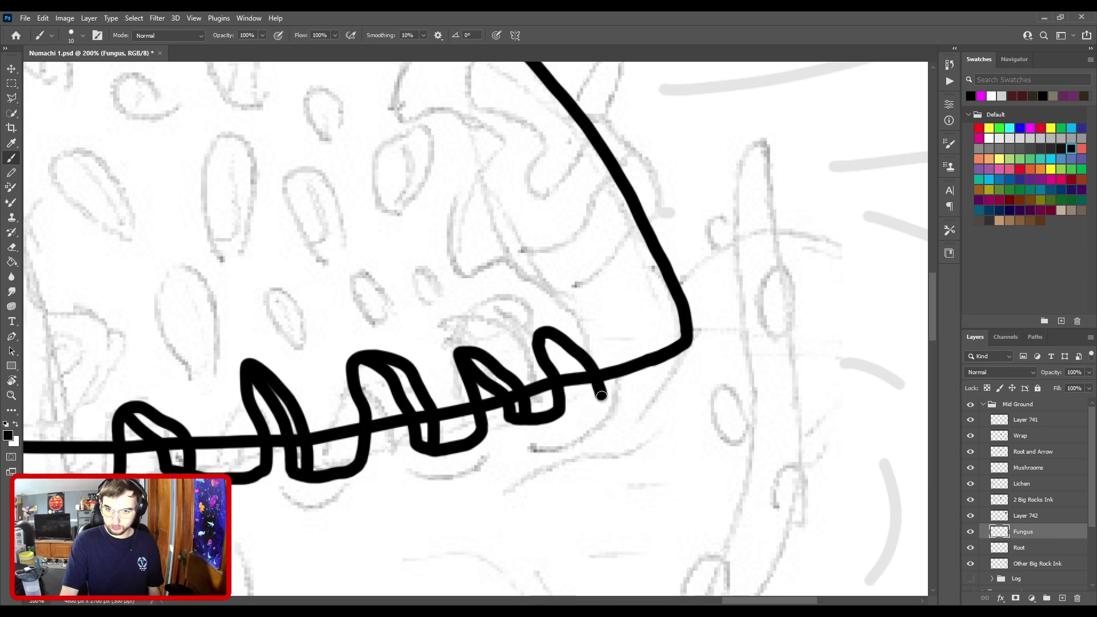
pyautogui.moveTo(601, 394); pyautogui.dragTo(480, 170)
pyautogui.moveTo(480, 169); pyautogui.dragTo(590, 374)
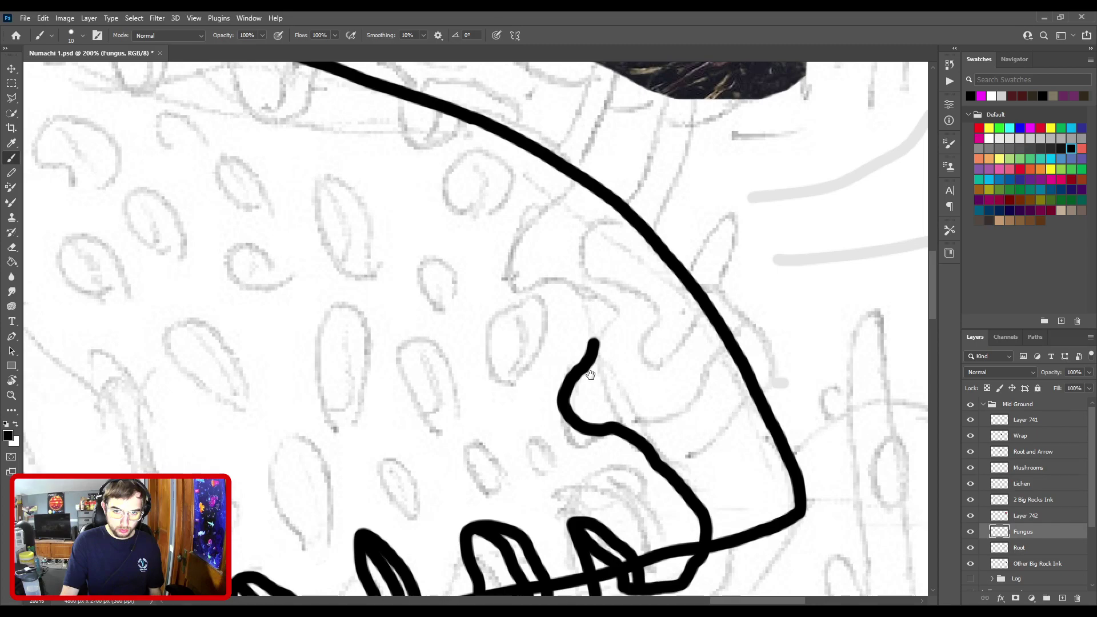
# Step: Ink the fungus's first holes, its wavy left edge with an inner contour, and the scalloped edge along the rock's top
pyautogui.moveTo(590, 375); pyautogui.dragTo(857, 514)
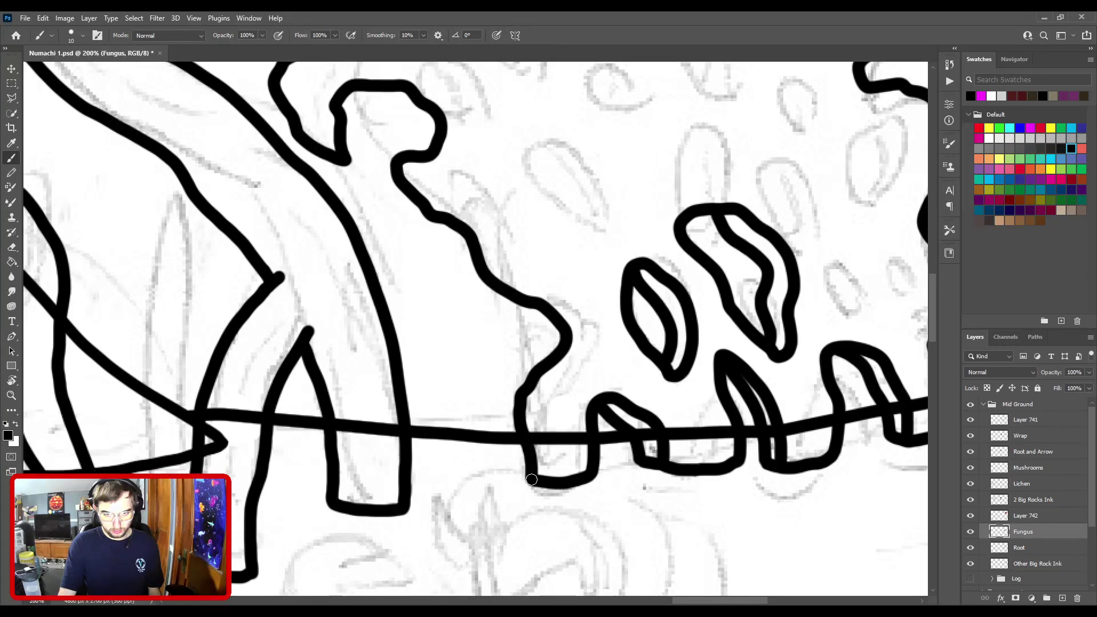
pyautogui.moveTo(532, 479); pyautogui.dragTo(603, 367)
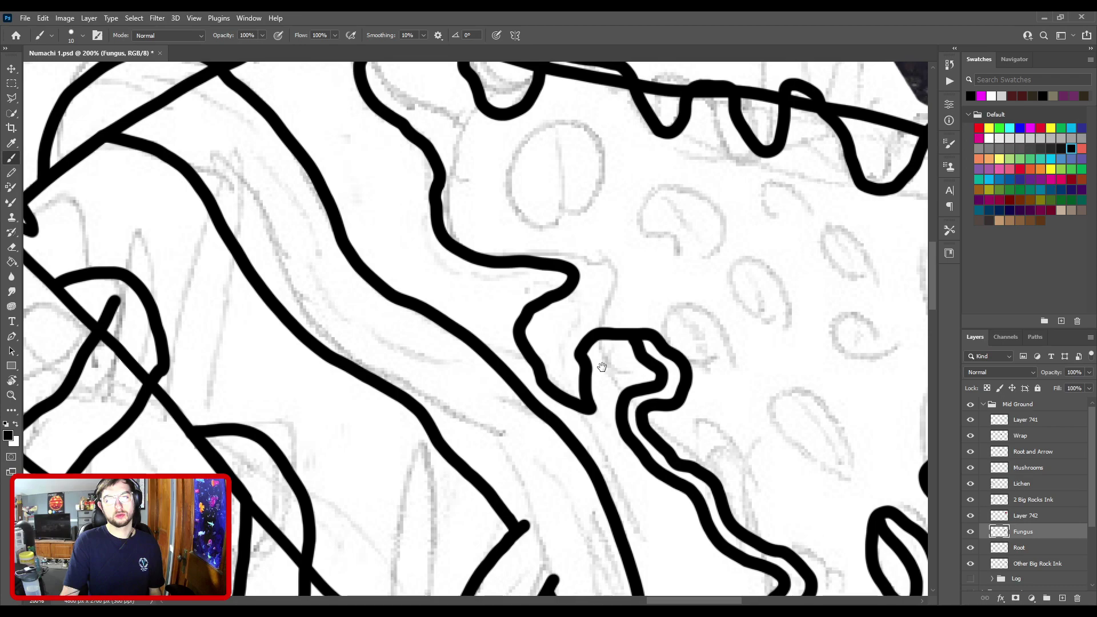
pyautogui.scroll(1, 602, 366)
pyautogui.press('e')
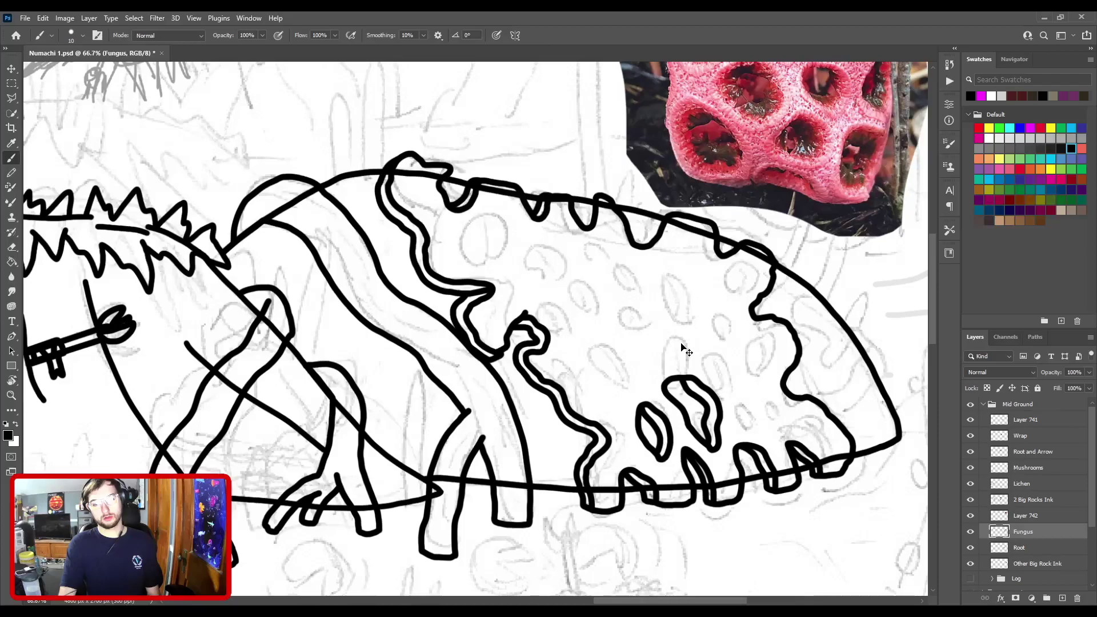
# Step: Clean up the double contour of the fungus's wavy left edge, and ink rimmed holes through its lower middle
pyautogui.hotkey('ctrl', '1')
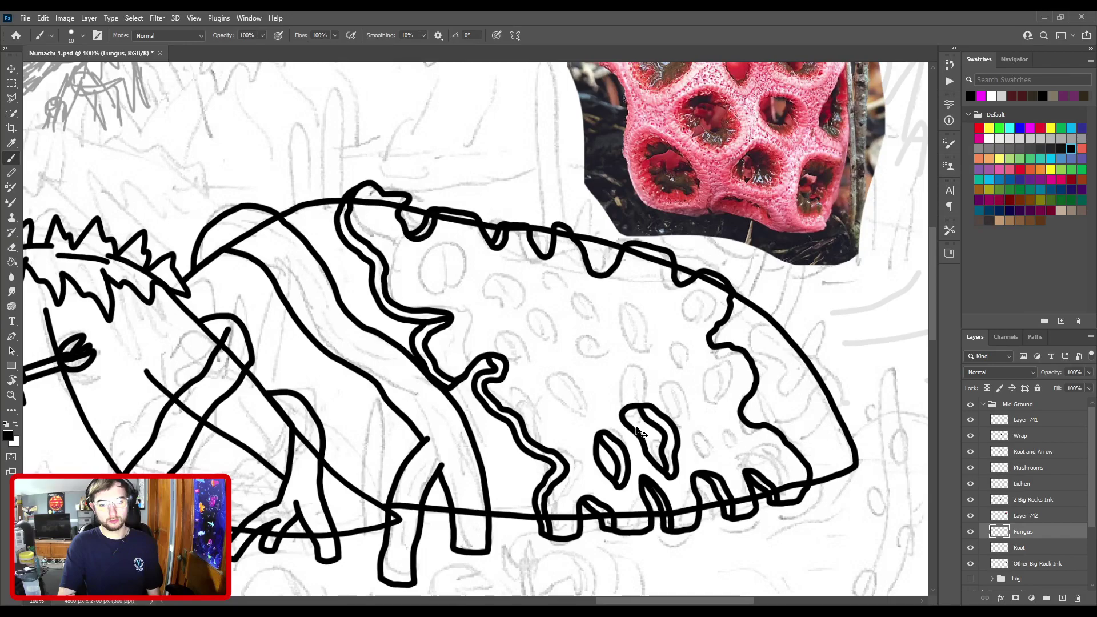
pyautogui.scroll(2, 410, 336)
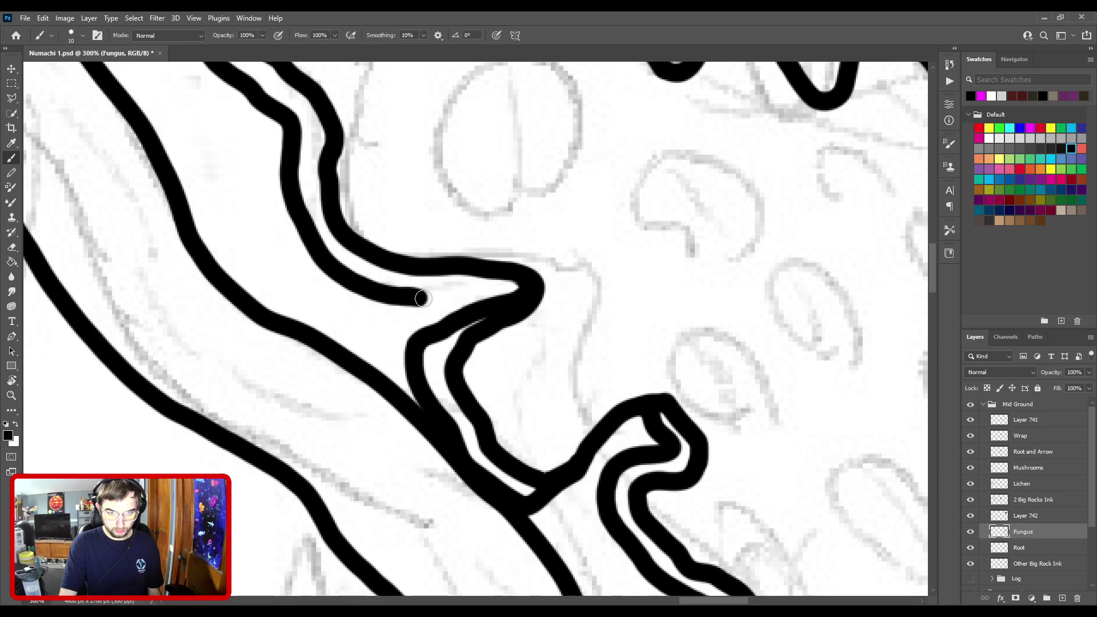
pyautogui.hotkey('ctrl', '-')
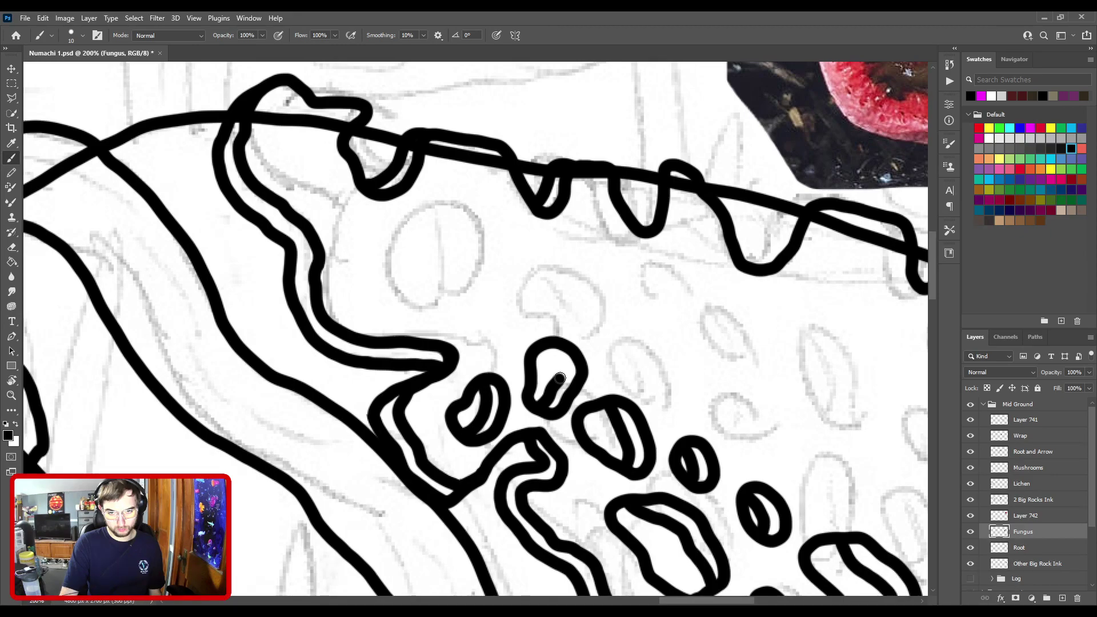
pyautogui.moveTo(559, 379); pyautogui.dragTo(174, 167)
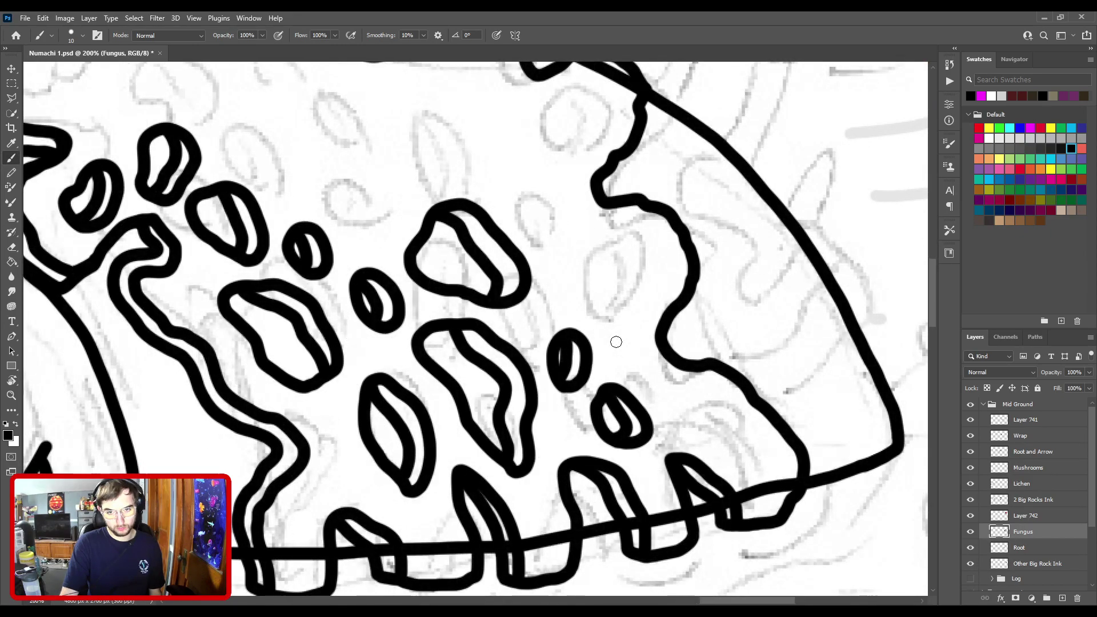
# Step: Ink the remaining oval and irregular holes with inner rims across the fungus, from its right edge to its upper-left corner
pyautogui.moveTo(562, 377); pyautogui.dragTo(569, 339)
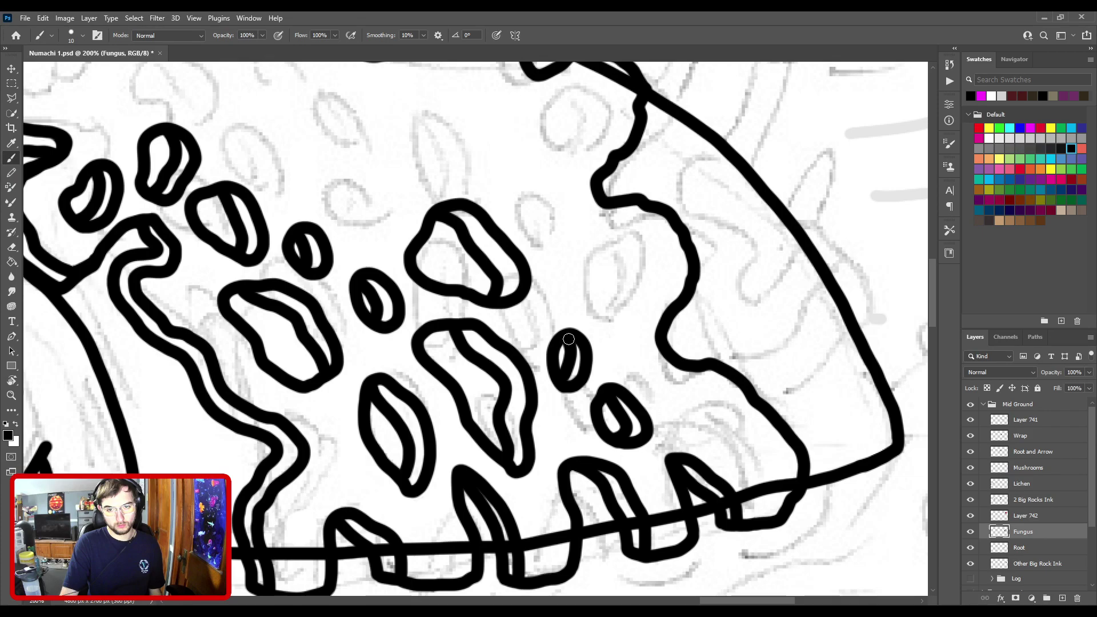
pyautogui.moveTo(568, 339); pyautogui.dragTo(603, 411)
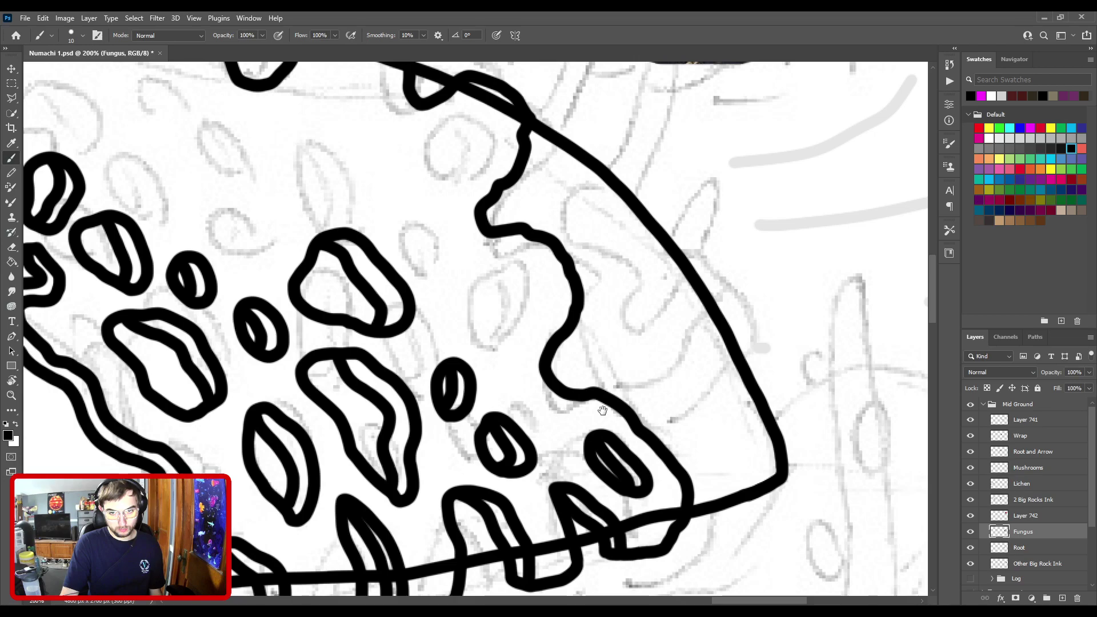
pyautogui.moveTo(602, 410); pyautogui.dragTo(602, 411)
pyautogui.moveTo(602, 410); pyautogui.dragTo(557, 252)
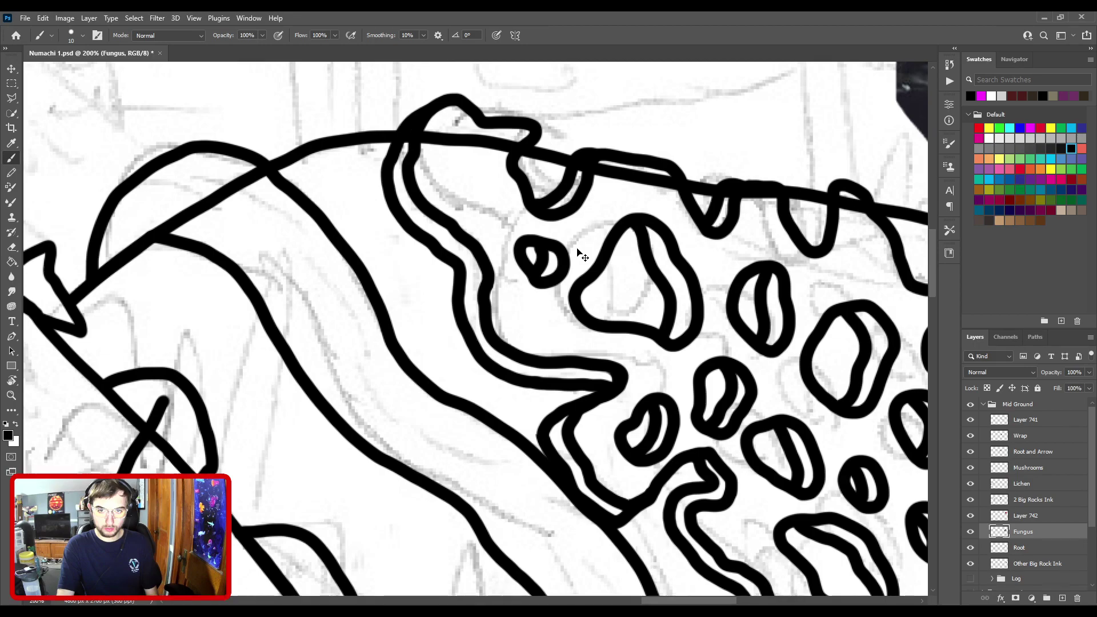
pyautogui.hotkey('ctrl', '0')
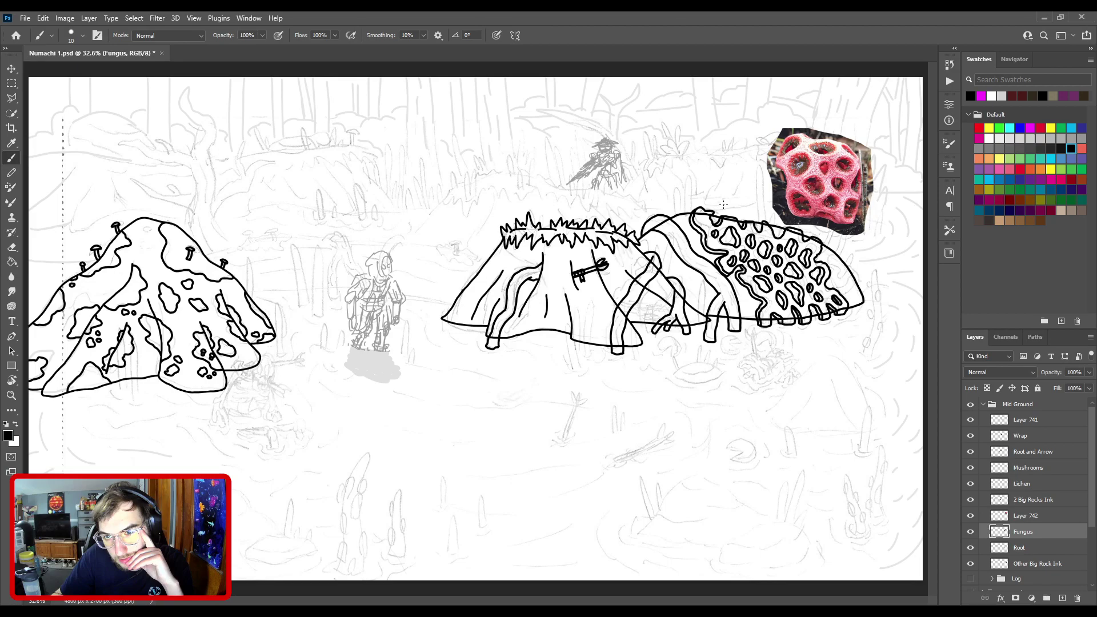
# Step: Erase the fungus outline protruding above the right rock's top line, and redraw it as low overlapping bumps along the ridge
pyautogui.hotkey('ctrl', '1')
pyautogui.press('e')
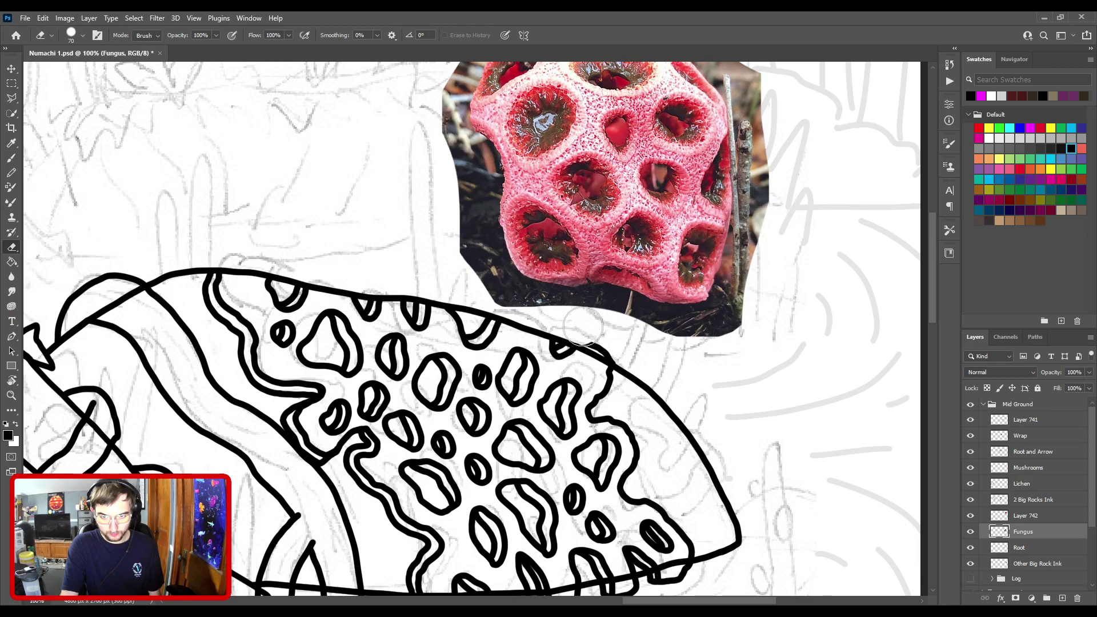
pyautogui.hotkey('ctrl', '+')
pyautogui.press('b')
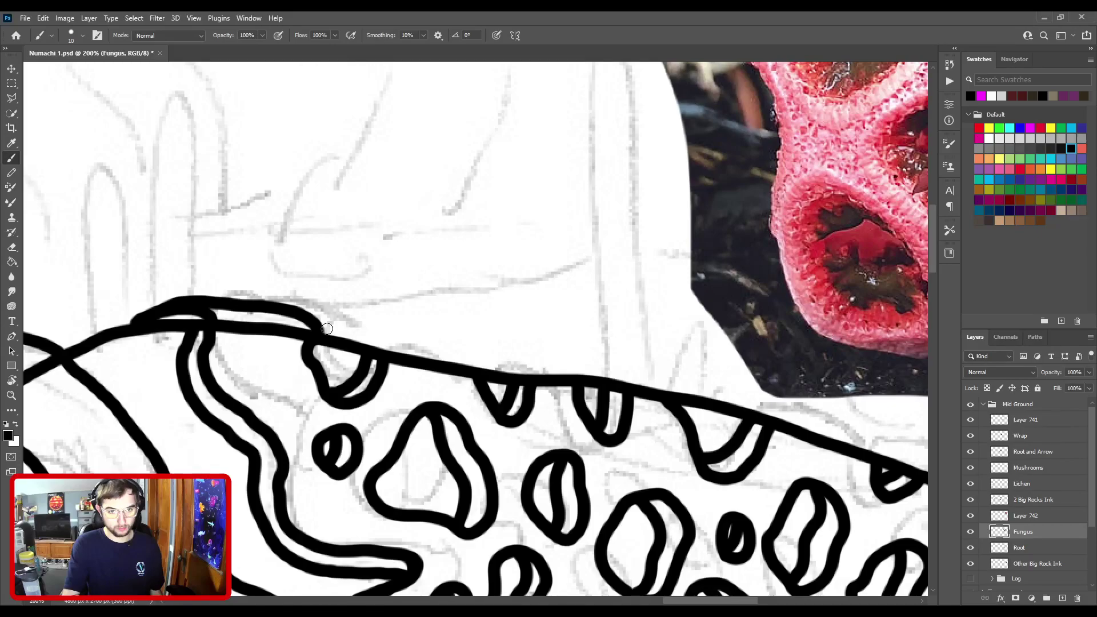
pyautogui.scroll(-3, 327, 329)
pyautogui.scroll(3, 328, 328)
pyautogui.scroll(-2, 328, 329)
pyautogui.hscroll(2, 457, 328)
pyautogui.press('e')
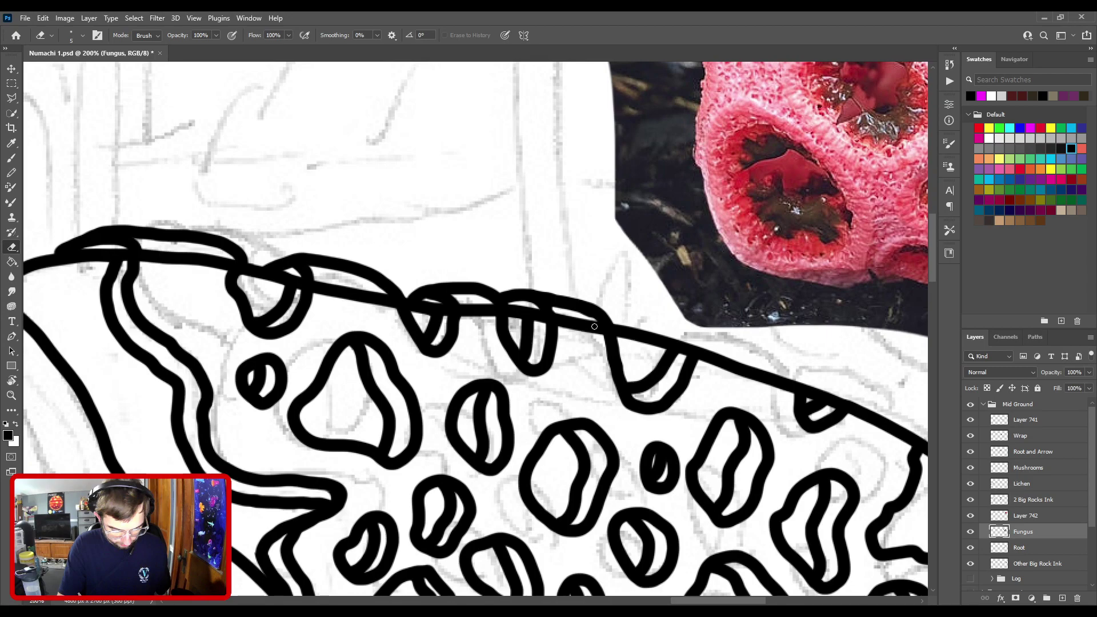
pyautogui.hscroll(5, 594, 326)
pyautogui.scroll(-2, 594, 326)
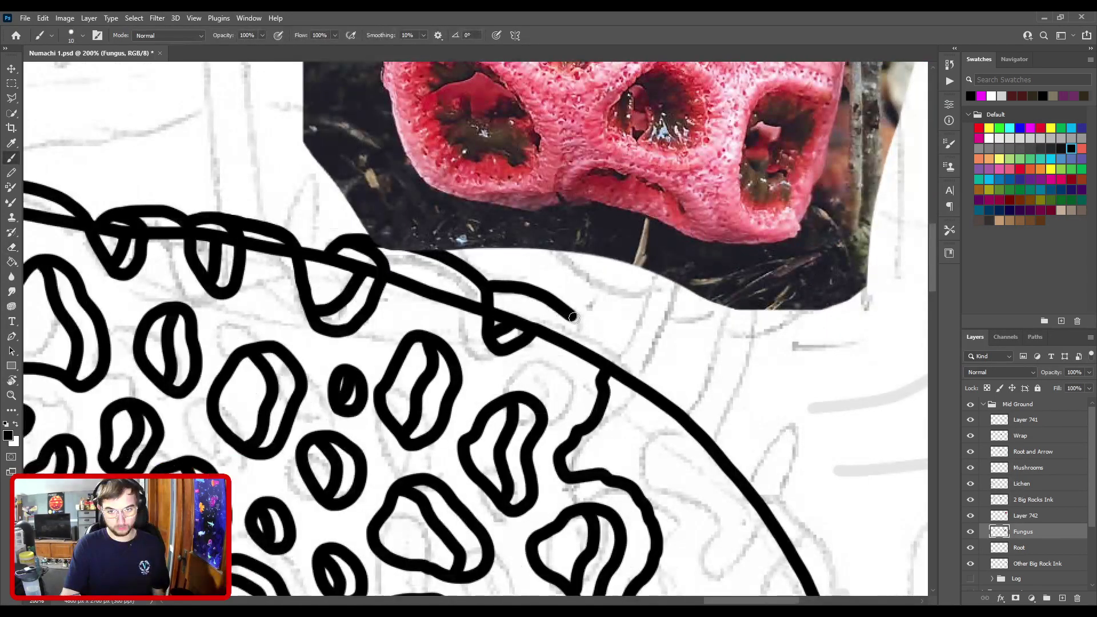
pyautogui.press('b')
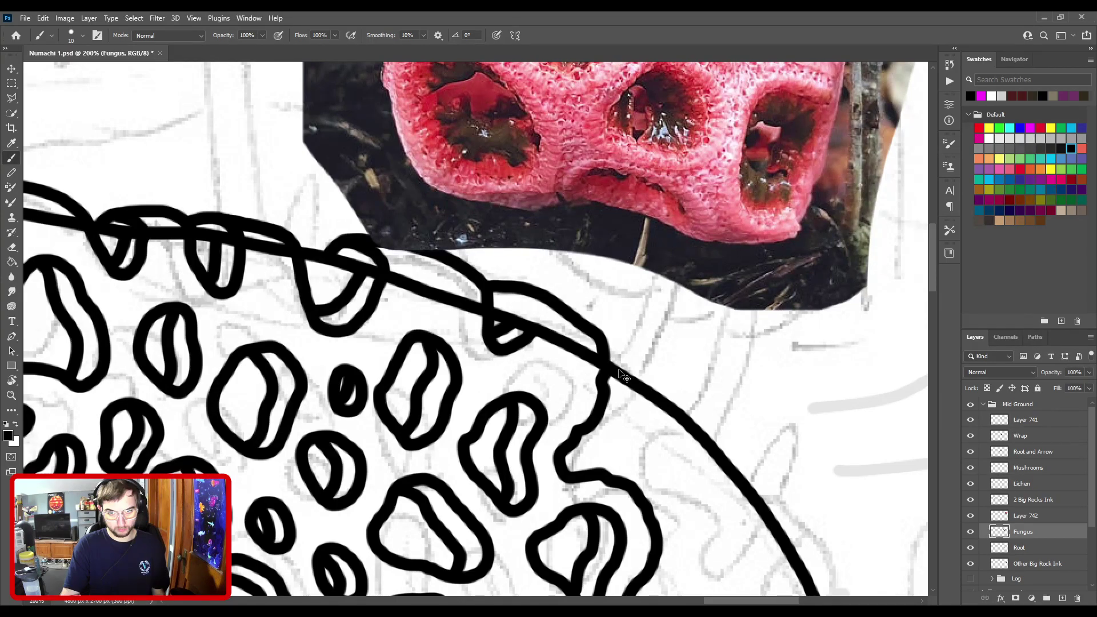
# Step: Add a Vines layer above Root, and ink wavy, folded vines over the right rock's outer end
pyautogui.hotkey('ctrl', '0')
pyautogui.click(1019, 548)
pyautogui.click(1062, 598)
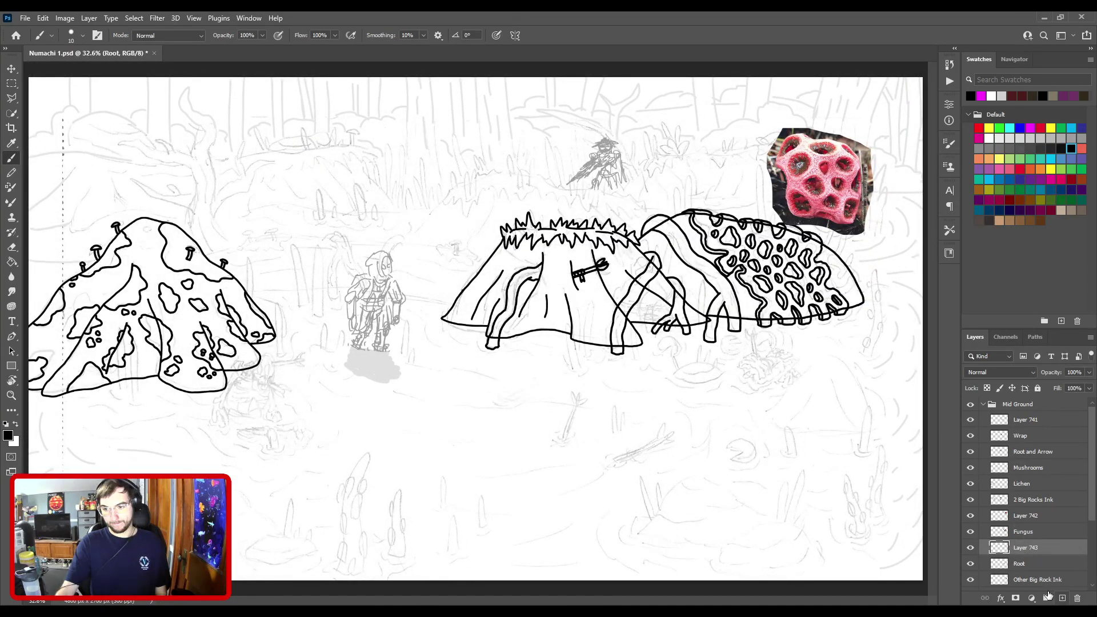
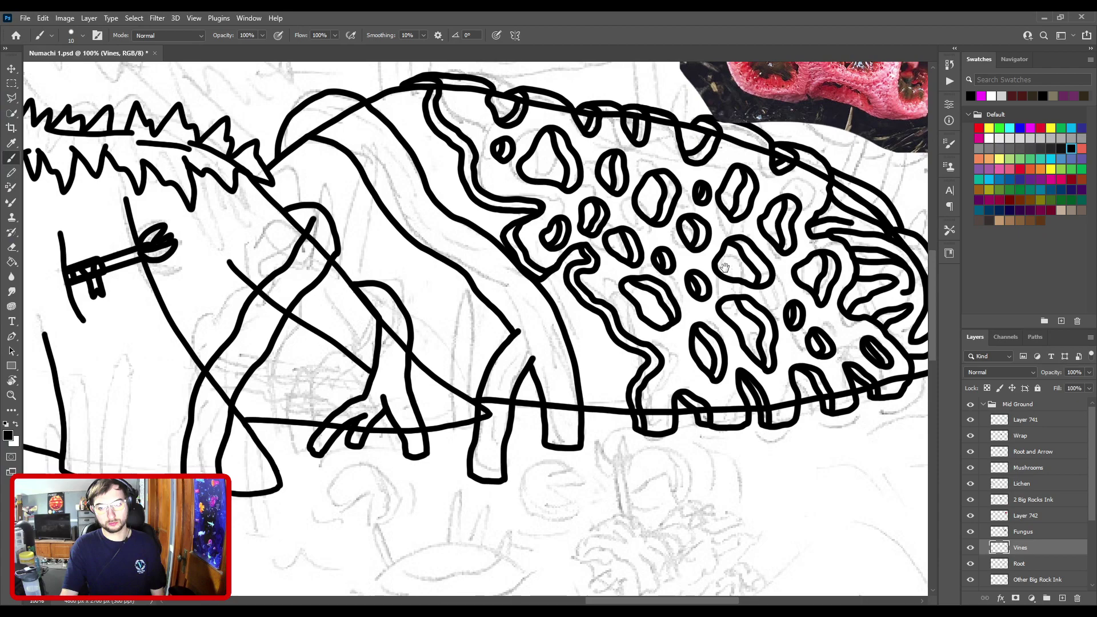
pyautogui.hotkey('ctrl', '0')
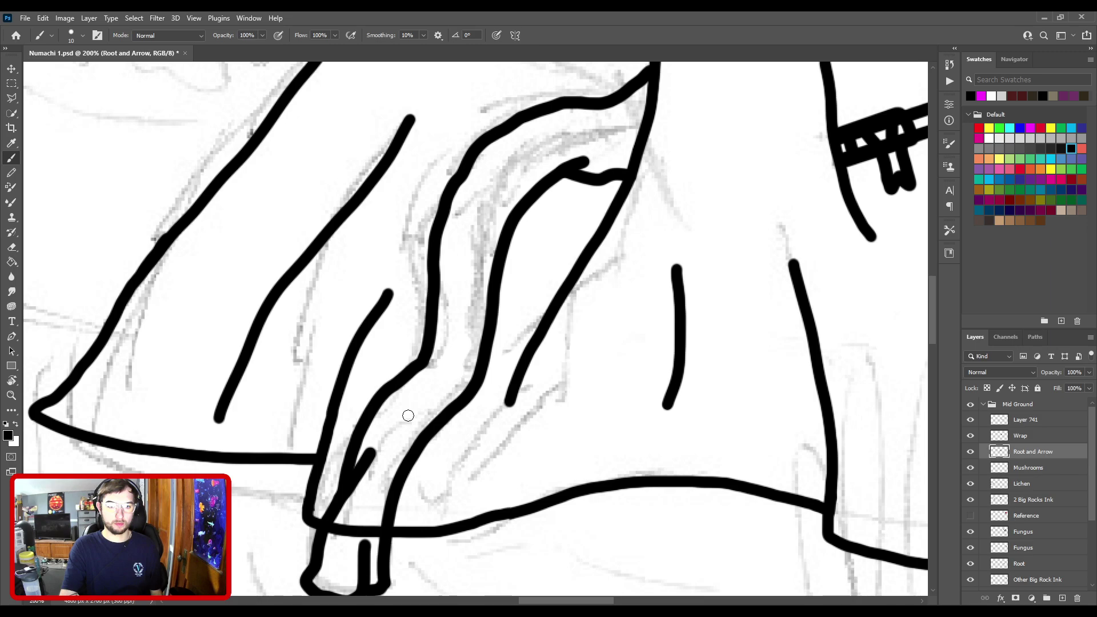
# Step: Ink bark grain strokes along the roots on both rocks, including their forked and cut ends
pyautogui.moveTo(340, 558); pyautogui.dragTo(521, 398)
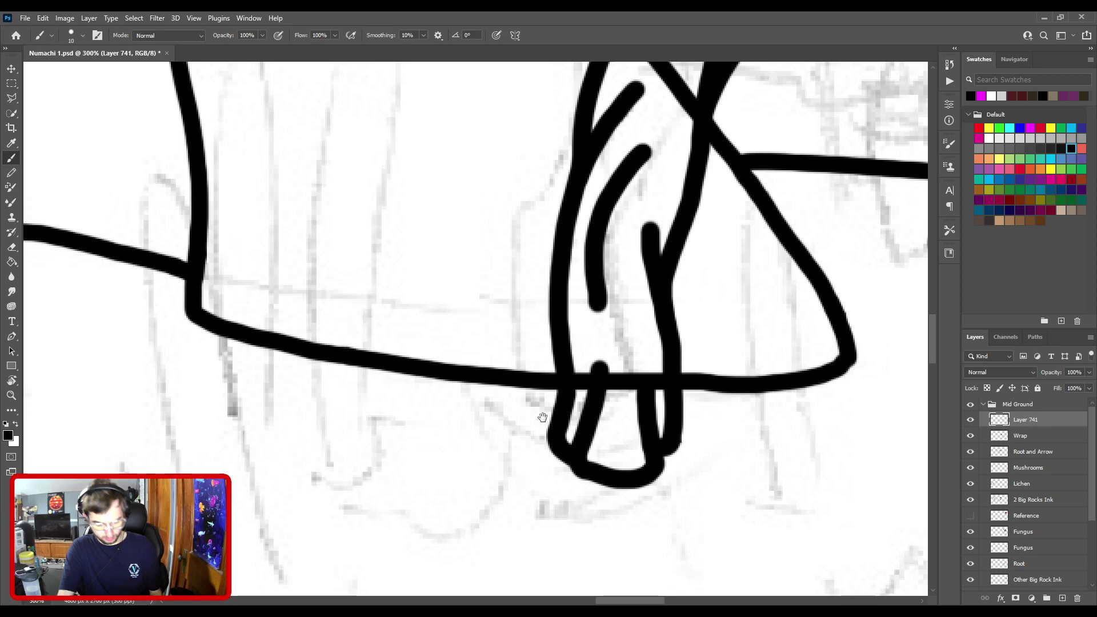
pyautogui.scroll(-1, 542, 418)
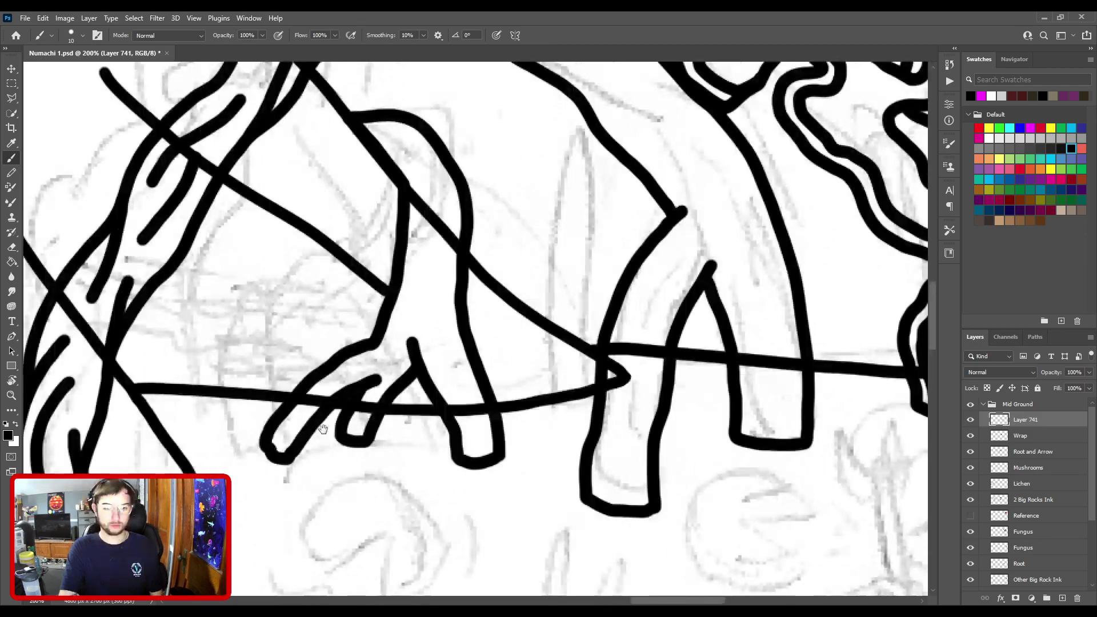
pyautogui.scroll(-1, 466, 323)
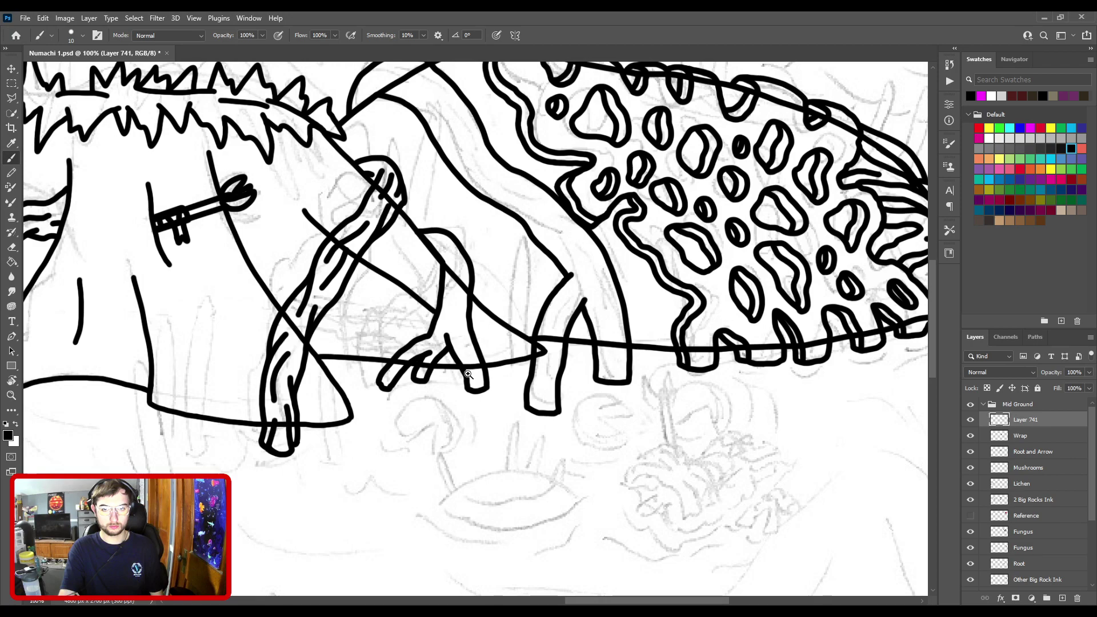
pyautogui.scroll(3, 468, 374)
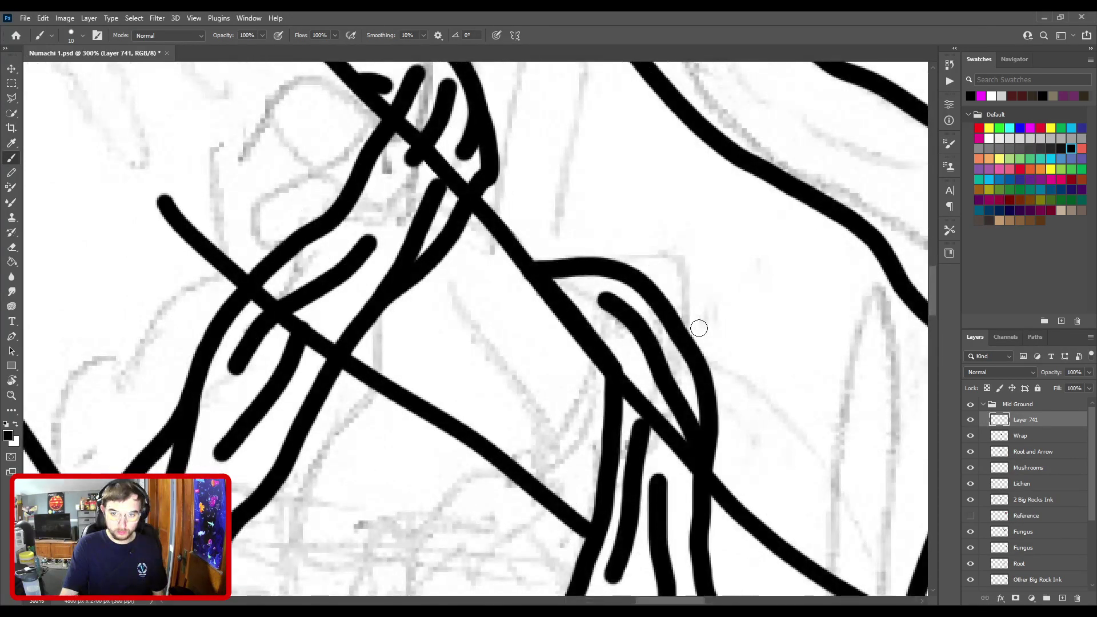
pyautogui.scroll(-4, 698, 374)
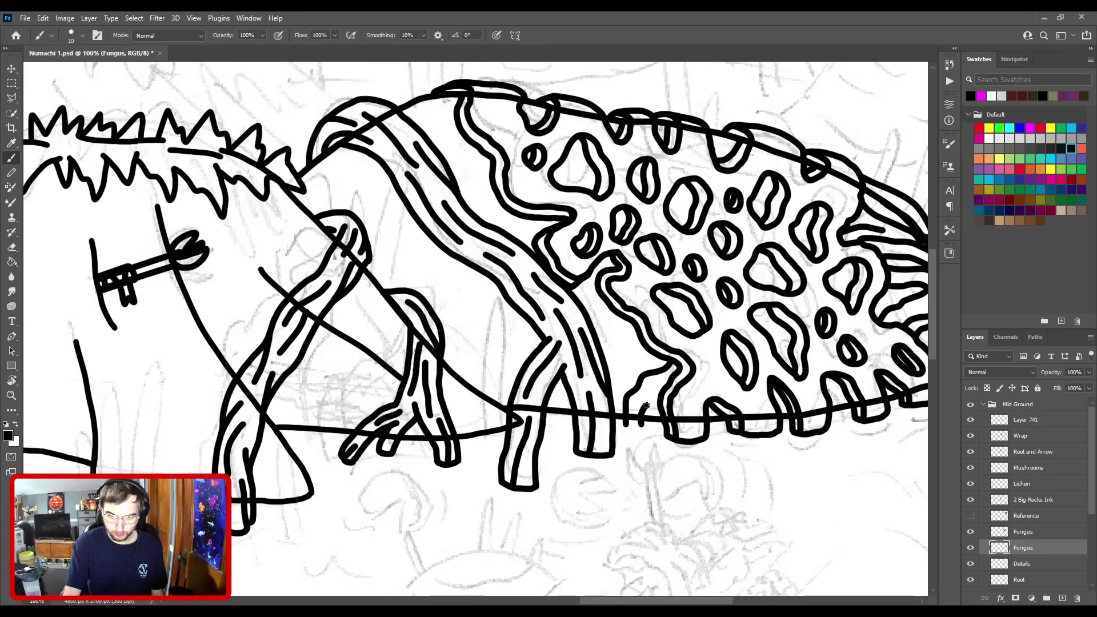
# Step: On the lower Fungus layer, ink curved bands and wavy edges behind and around the right rock's roots
pyautogui.moveTo(647, 406); pyautogui.dragTo(805, 483)
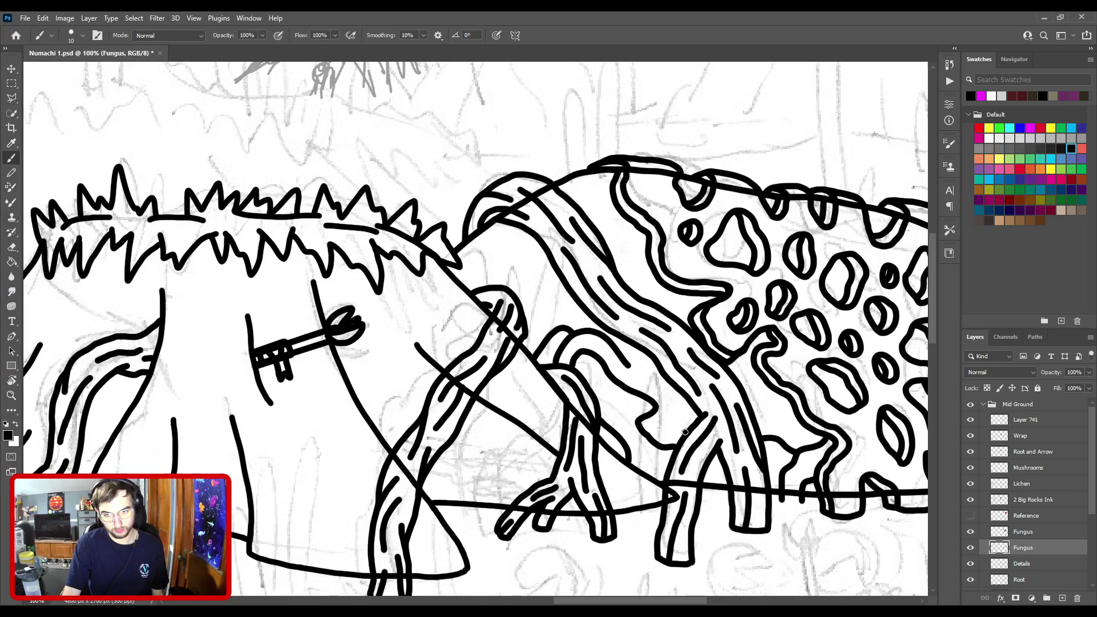
pyautogui.moveTo(607, 310); pyautogui.dragTo(642, 326)
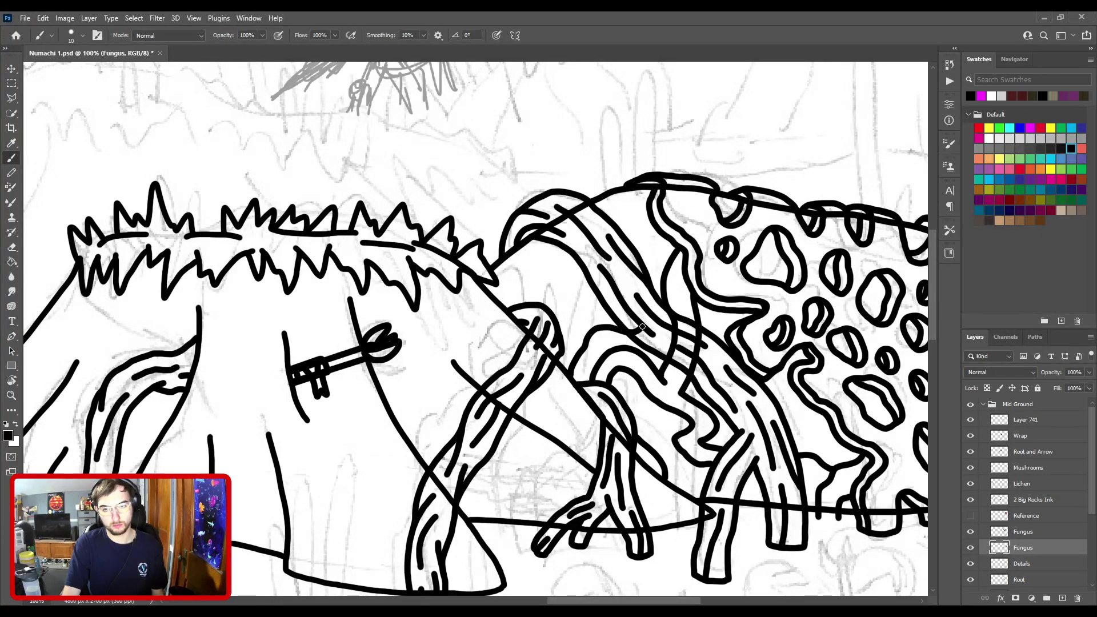
pyautogui.hotkey('ctrl', '0')
# Step: Hide the Mid Ground group, and ink the foreground reeds, layered mounds and notched lily pads on an FG Details layer
pyautogui.click(1011, 407)
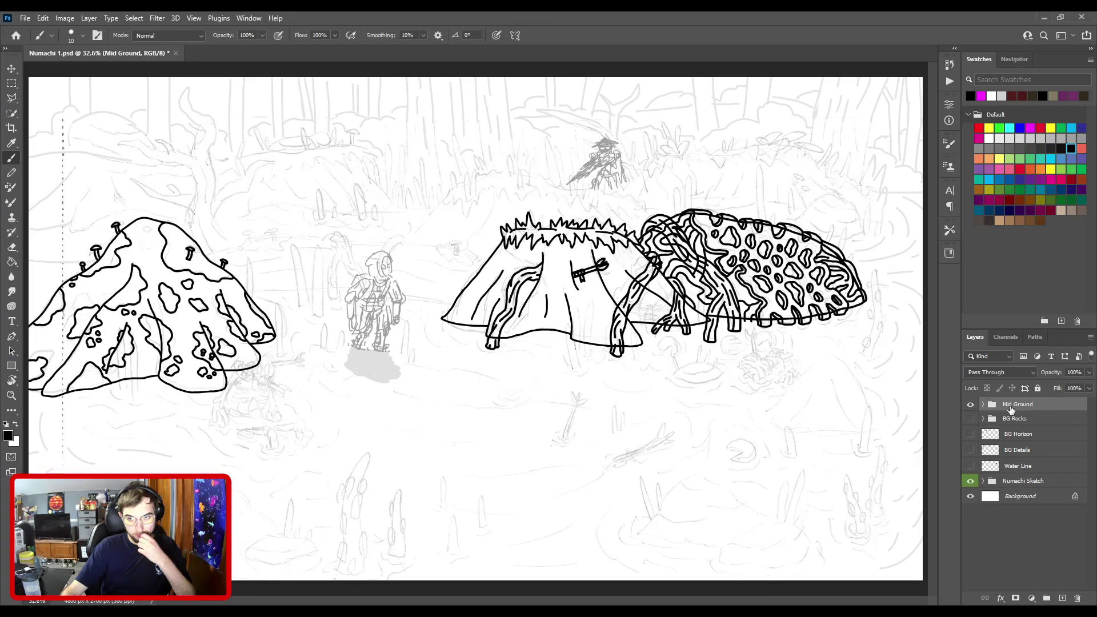
pyautogui.moveTo(971, 418); pyautogui.dragTo(971, 450)
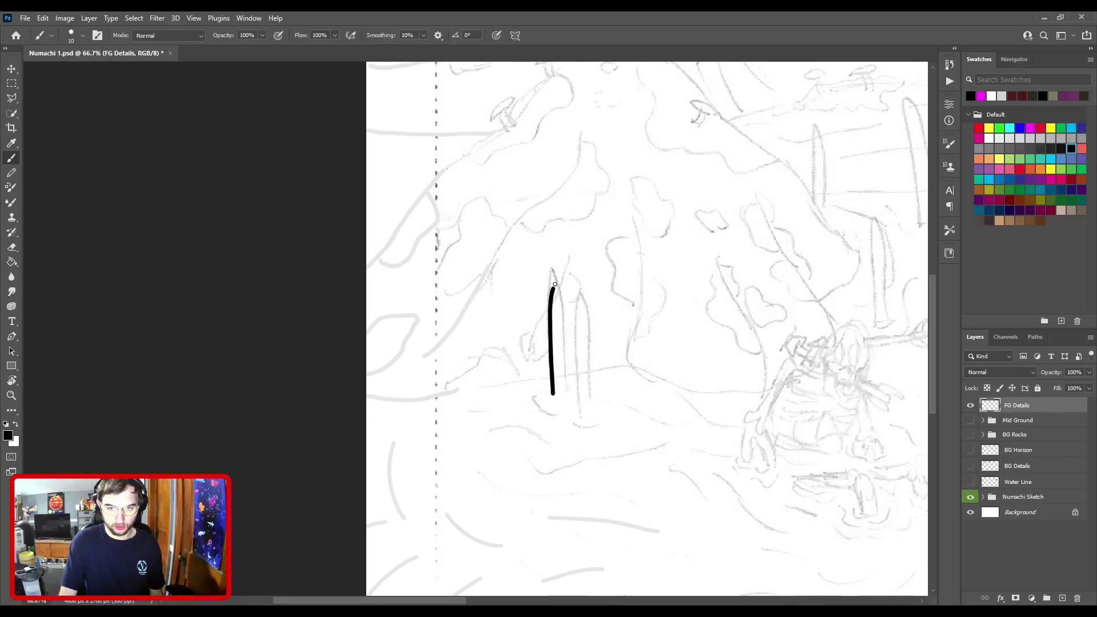
pyautogui.moveTo(555, 283); pyautogui.dragTo(567, 392)
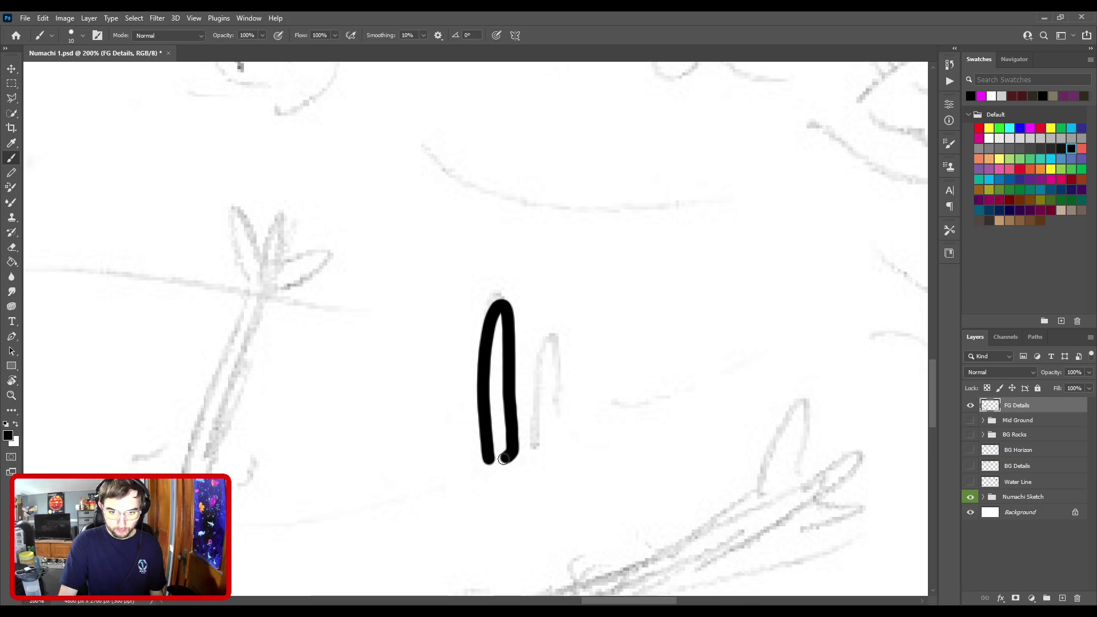
pyautogui.hotkey('ctrl', '-')
pyautogui.moveTo(563, 424)
pyautogui.mouseDown()
pyautogui.moveTo(588, 428)
pyautogui.moveTo(596, 377)
pyautogui.mouseUp()
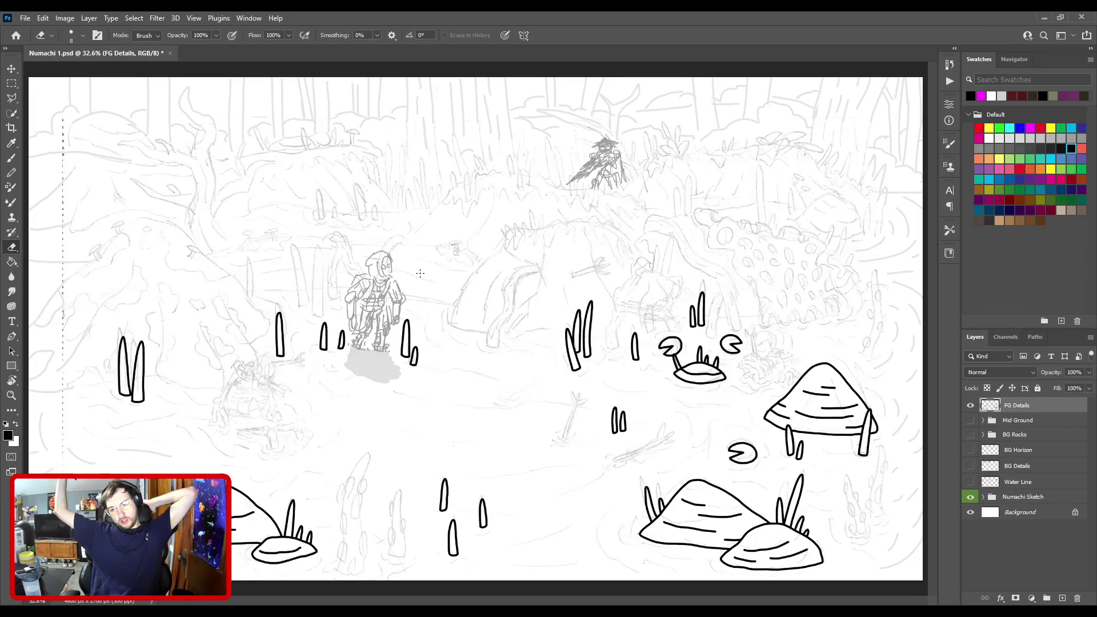
# Step: Undo the last foreground edit, and ink the tall tapered stalks on a Tentacle Plants layer
pyautogui.hotkey('ctrl', 'z')
pyautogui.press('b')
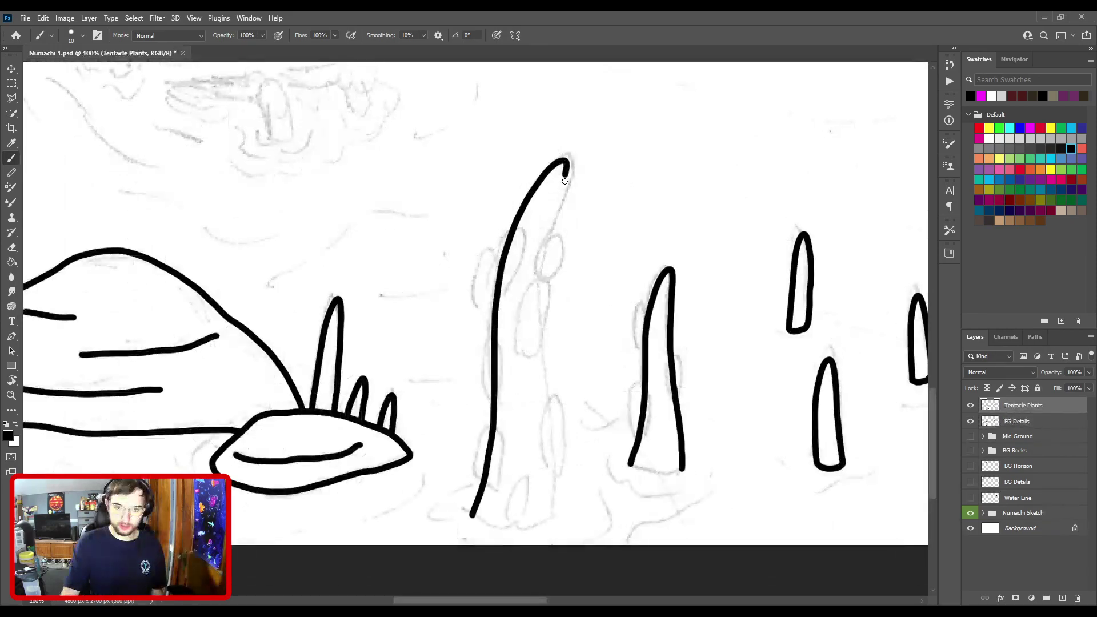
pyautogui.moveTo(567, 165); pyautogui.dragTo(567, 449)
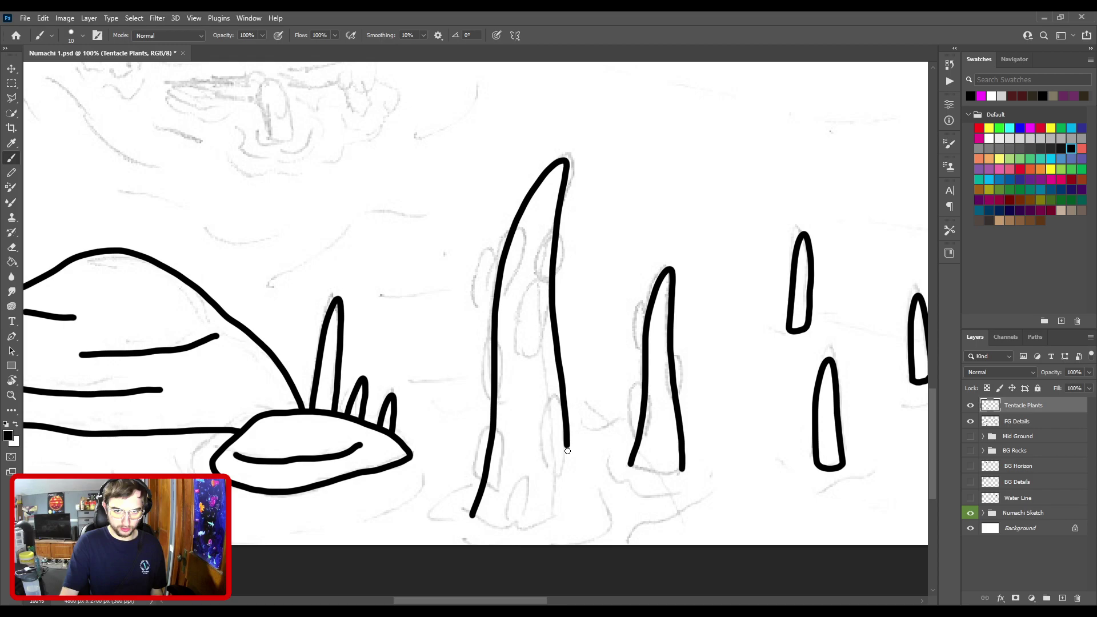
# Step: Hide the Tentacle Plants layer while inking oval suckers over the sketched stalks on a Details layer above it
pyautogui.scroll(-1, 543, 286)
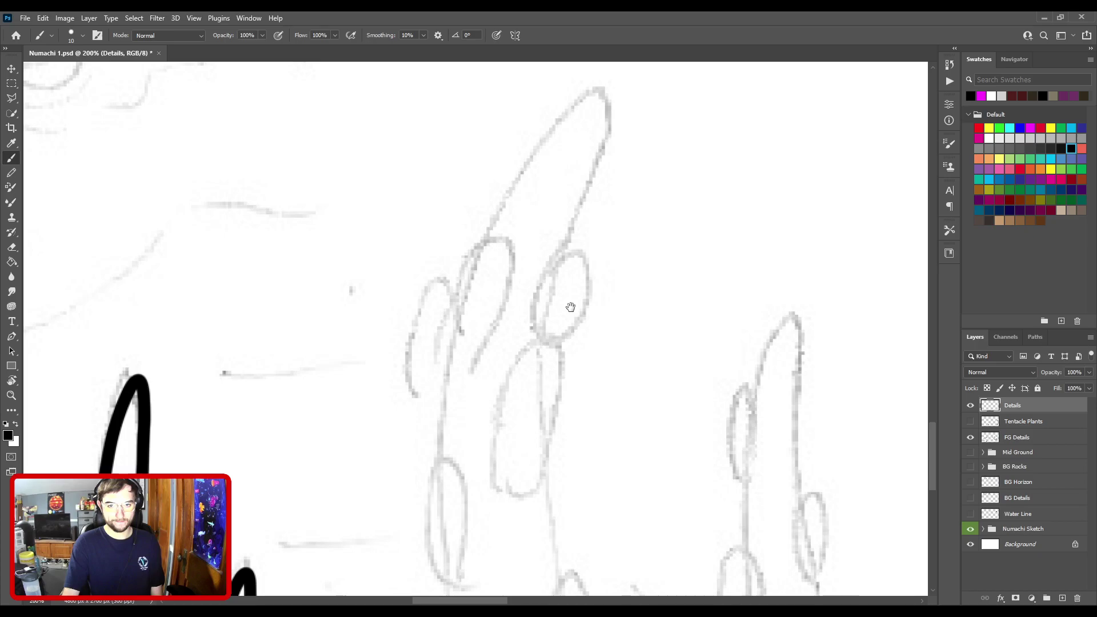
pyautogui.hotkey('ctrl', '-')
pyautogui.hotkey('ctrl', '-')
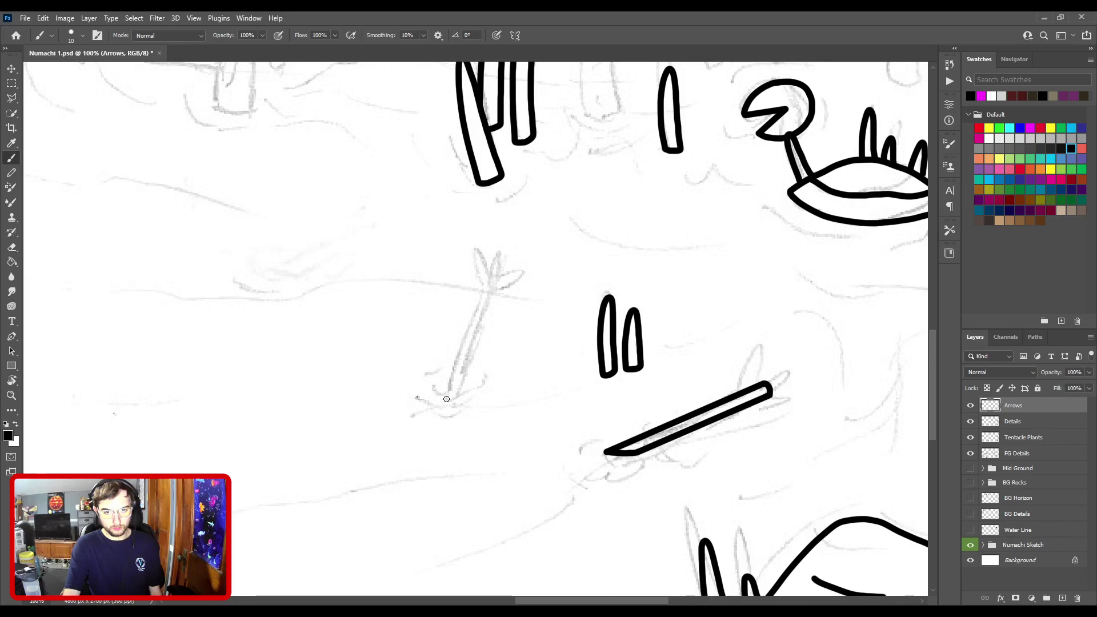
# Step: Ink the two arrows stuck in the water on an Arrows layer, adding fletching and wrapping on an Arrow Details layer
pyautogui.moveTo(446, 398); pyautogui.dragTo(461, 397)
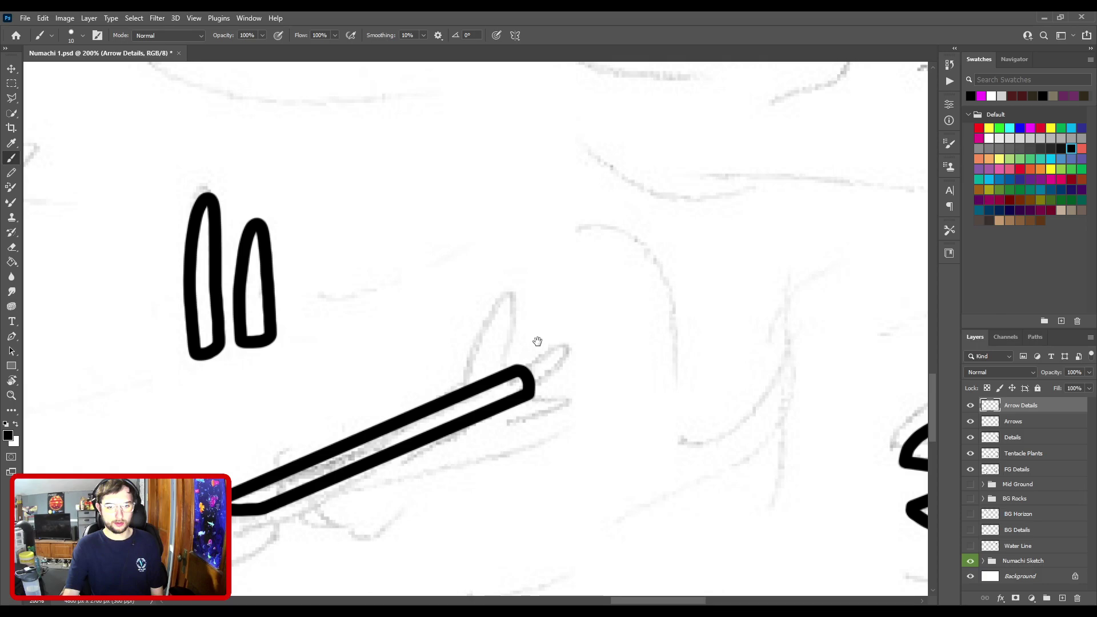
pyautogui.hotkey('ctrl', '0')
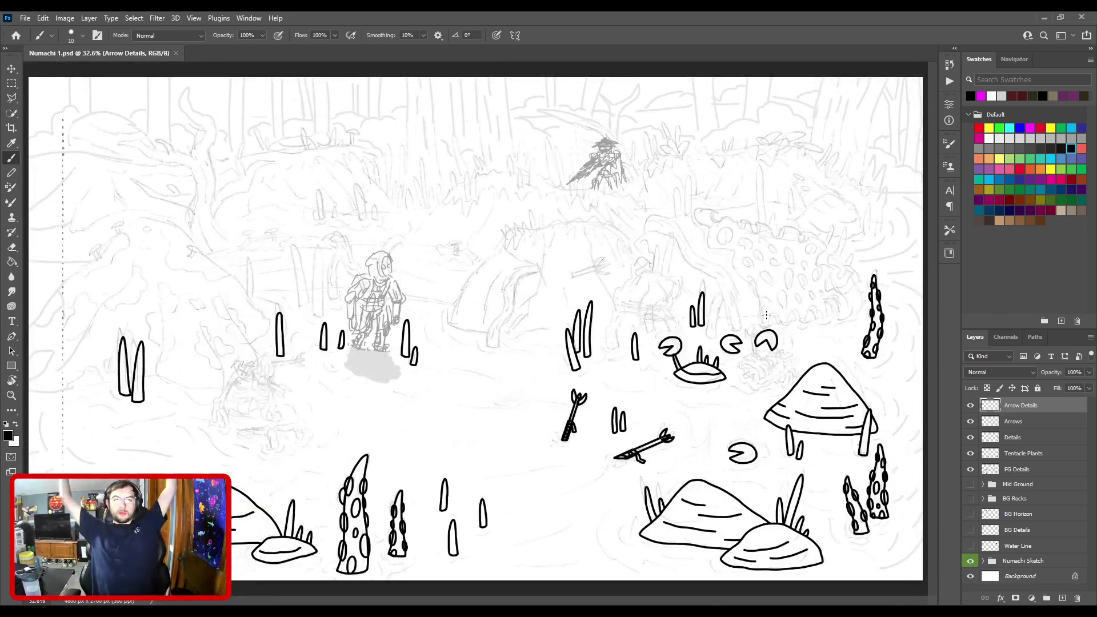
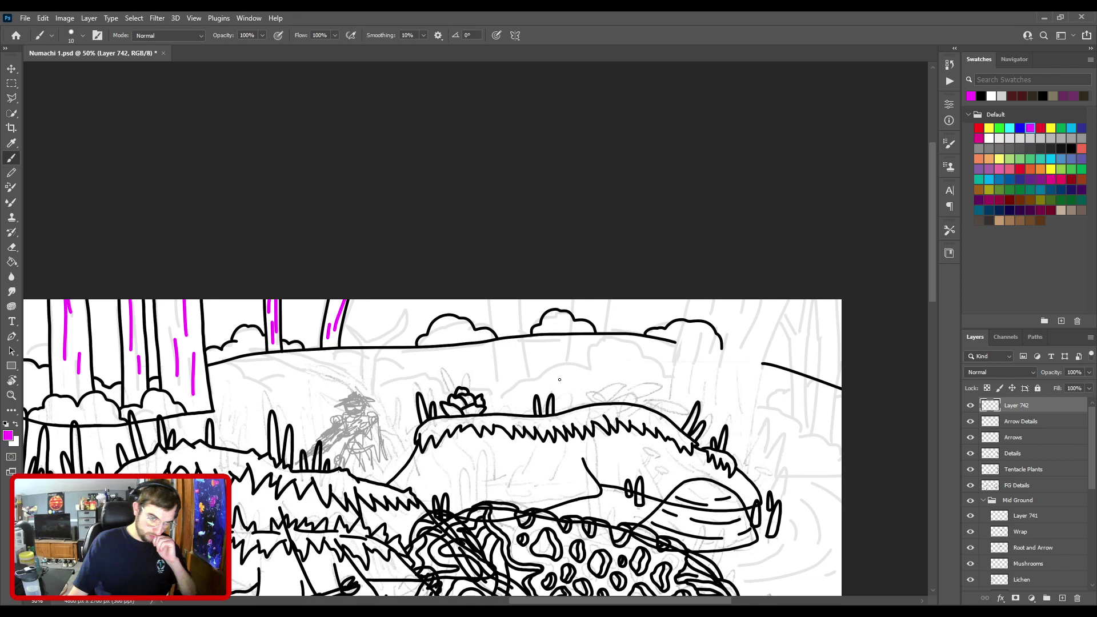
# Step: On the top layer, mark the remaining background details in magenta, circle two foreground spots and write "WATER LINES" on the water
pyautogui.hotkey('ctrl', '-')
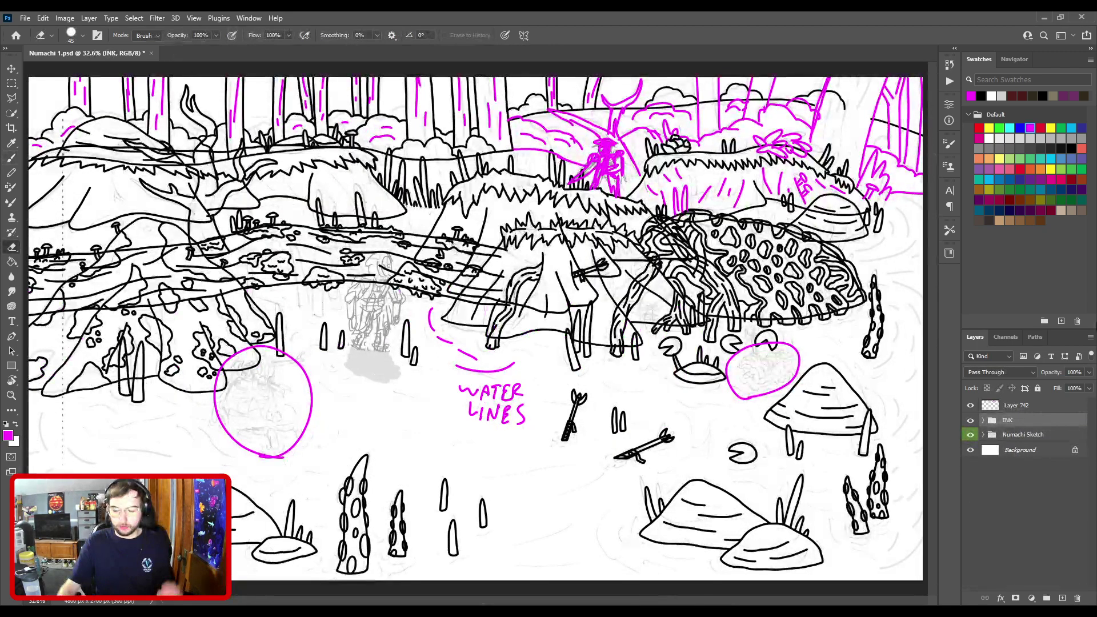
# Step: Hide the sketch, place the magenta marks on a TO DO layer below the INK group, and redraw the ridge line on BG Horizon
pyautogui.moveTo(971, 420); pyautogui.dragTo(972, 436)
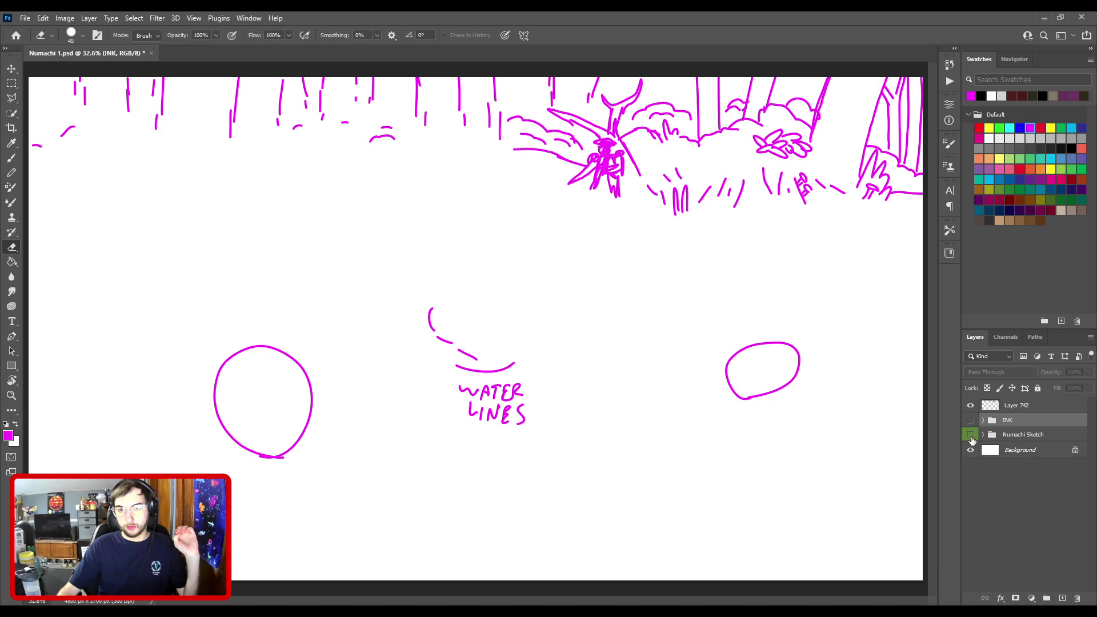
pyautogui.click(971, 420)
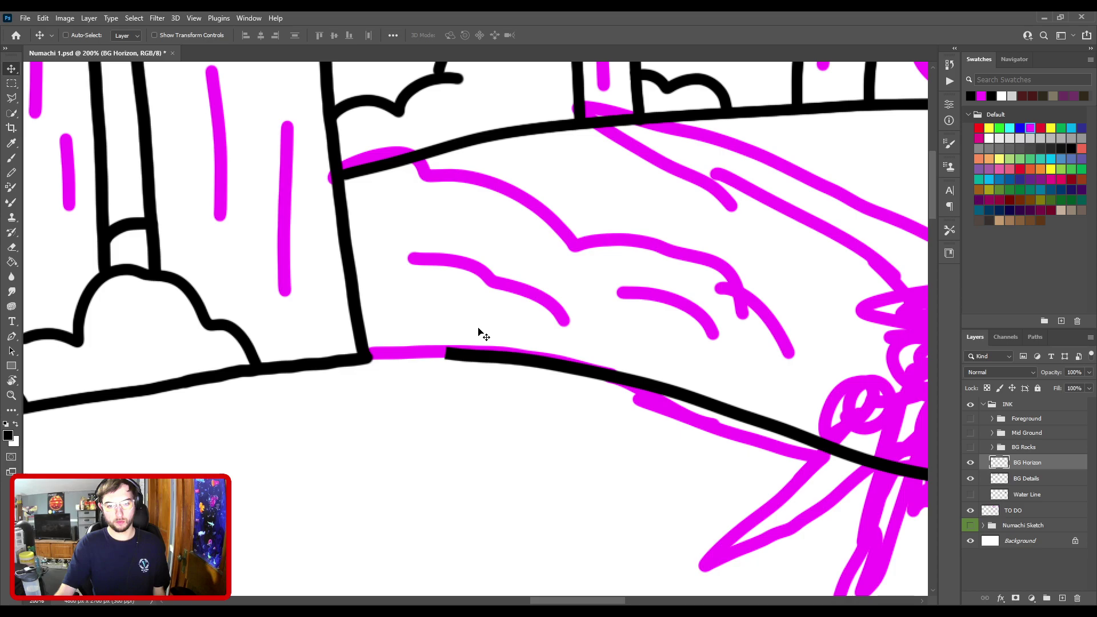
pyautogui.hotkey('ctrl', '-')
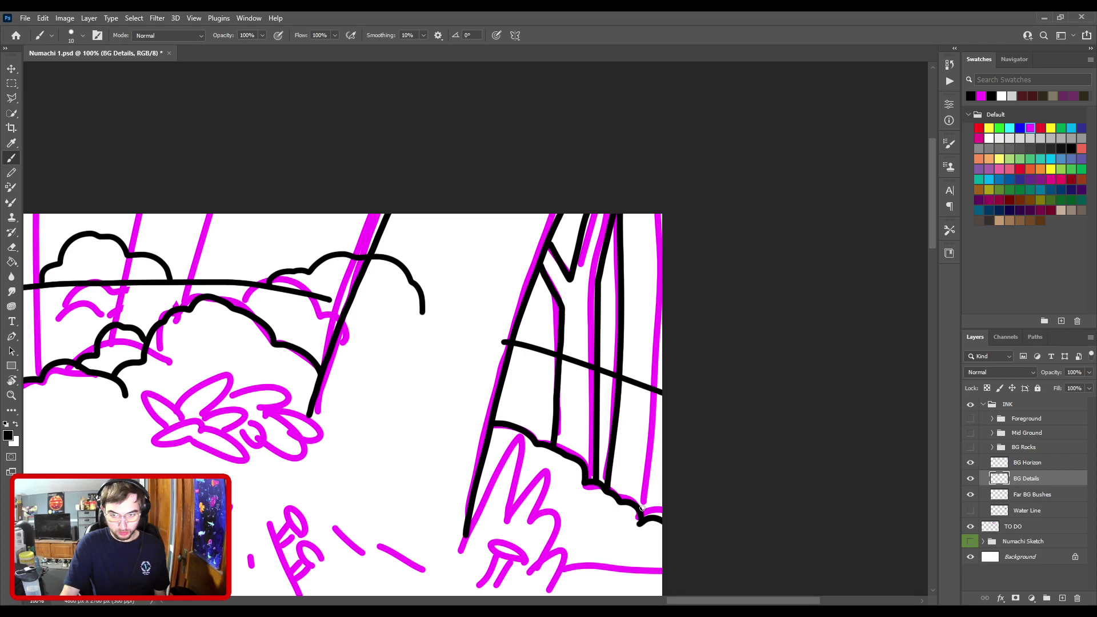
# Step: Ink the magenta-marked bushes behind and between the background trees on the BG Details layer
pyautogui.moveTo(641, 507); pyautogui.dragTo(626, 368)
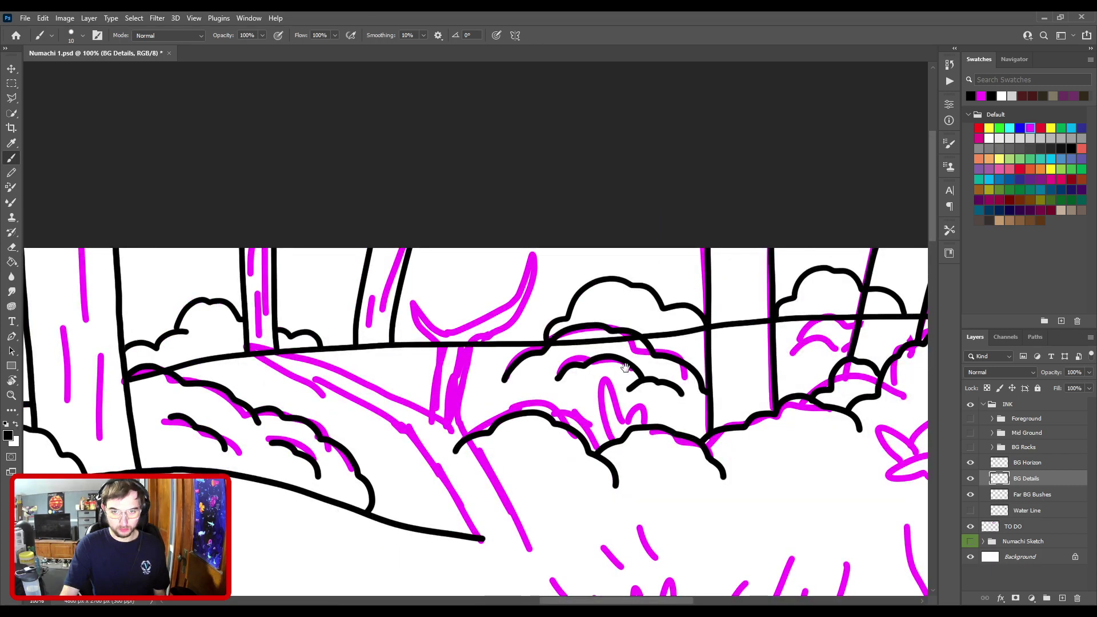
pyautogui.scroll(-2, 626, 367)
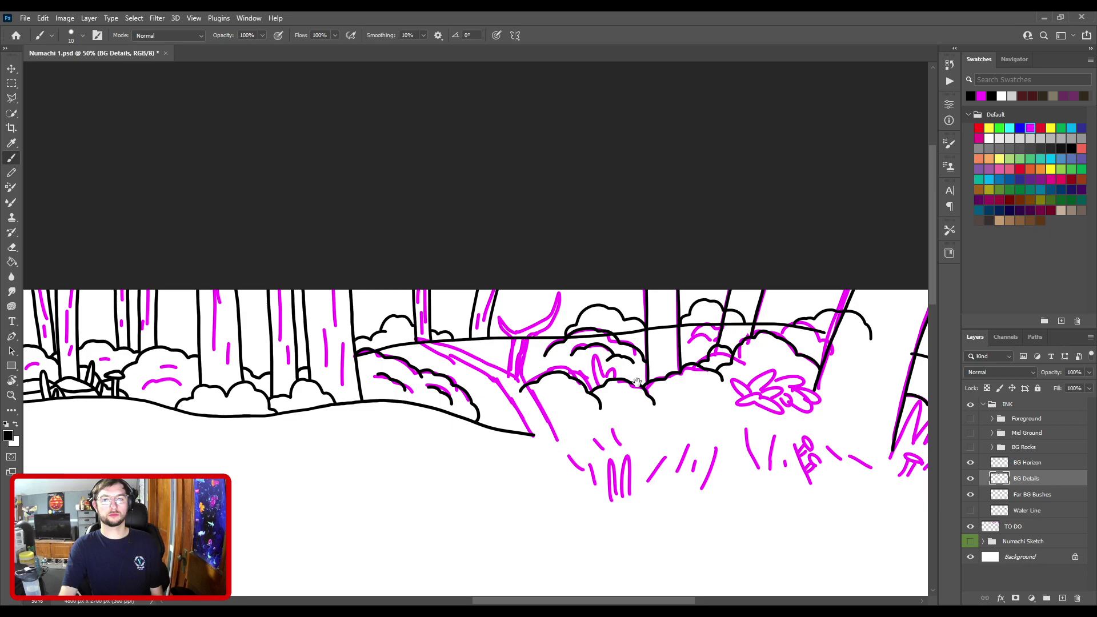
pyautogui.keyDown('ctrl'); pyautogui.click(638, 382); pyautogui.keyUp('ctrl')
pyautogui.scroll(2, 777, 382)
pyautogui.press('e')
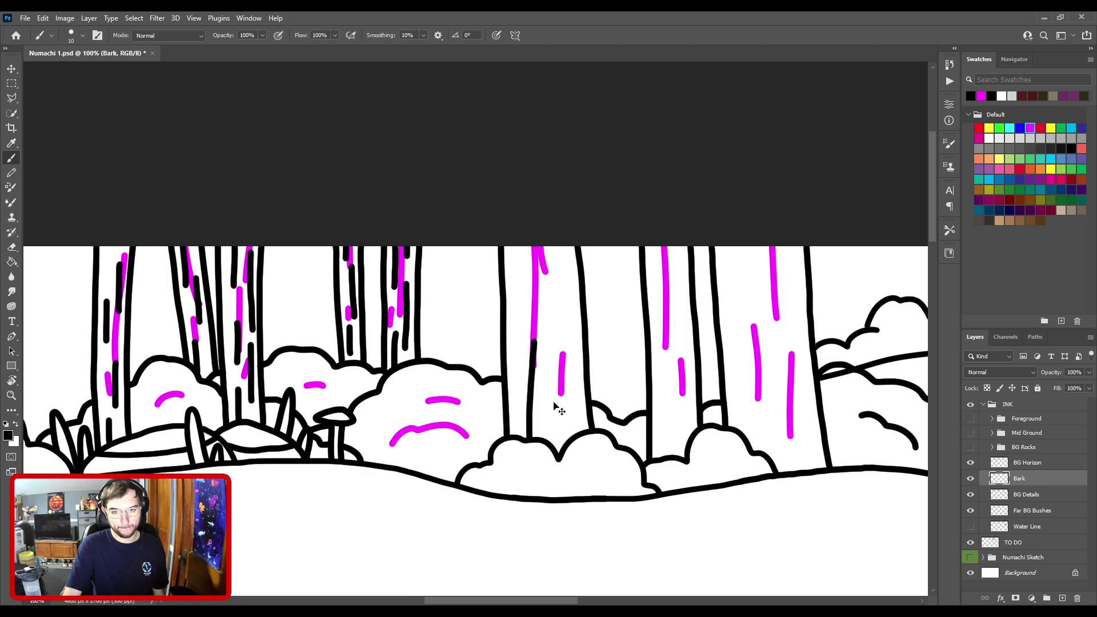
# Step: Ink bark lines on the Bark layer, add bush details and the leaning tree on their own layers, and save the file
pyautogui.moveTo(553, 406); pyautogui.dragTo(394, 403)
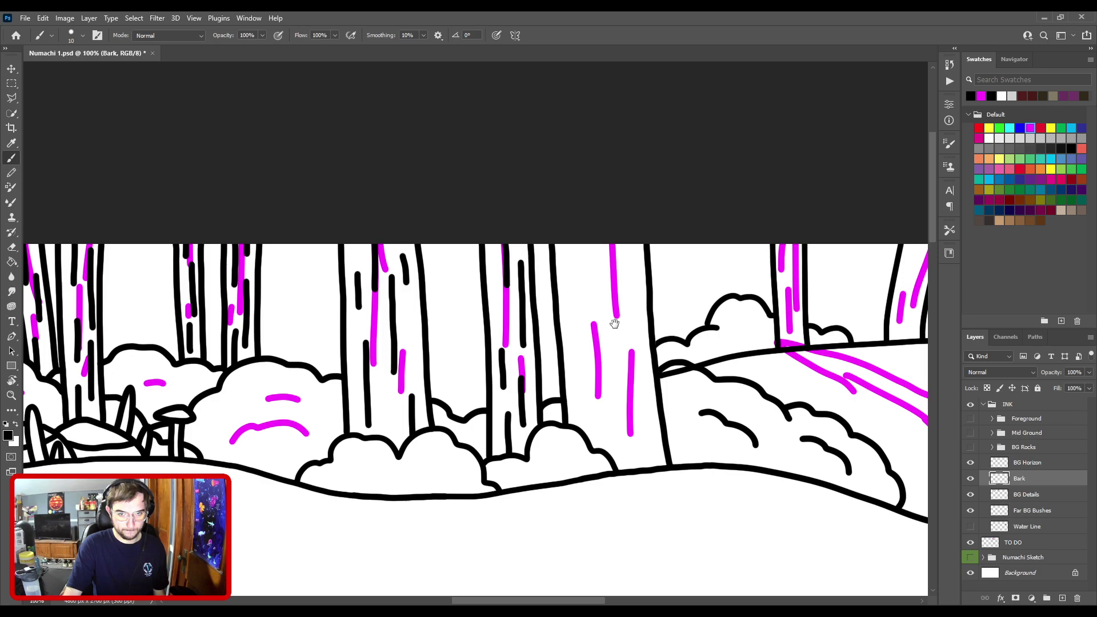
pyautogui.hotkey('ctrl', '0')
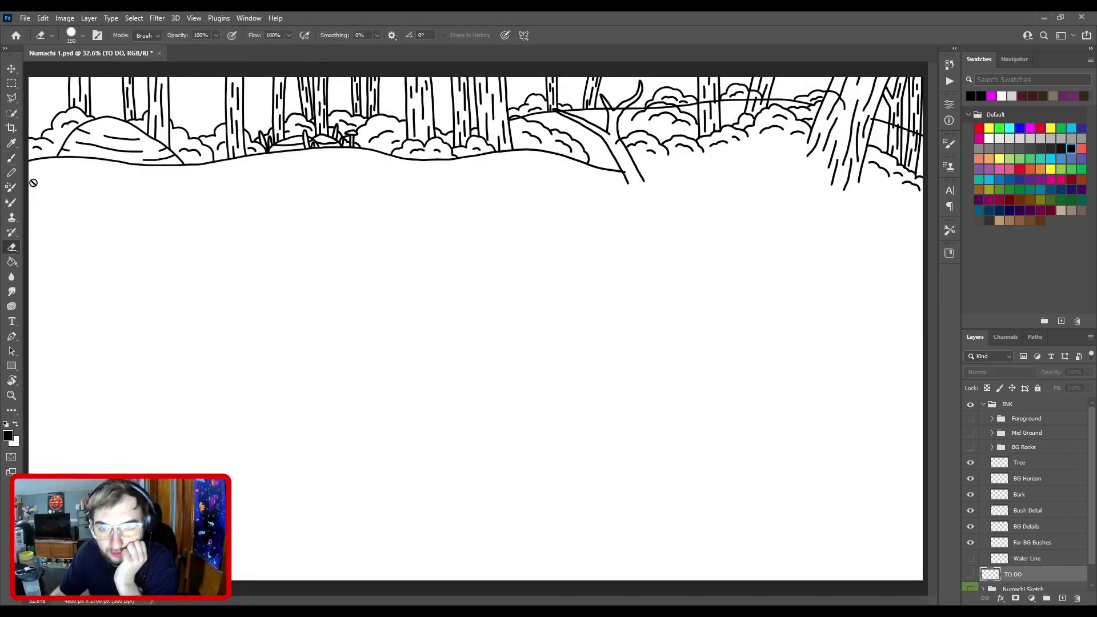
pyautogui.hotkey('ctrl', 's')
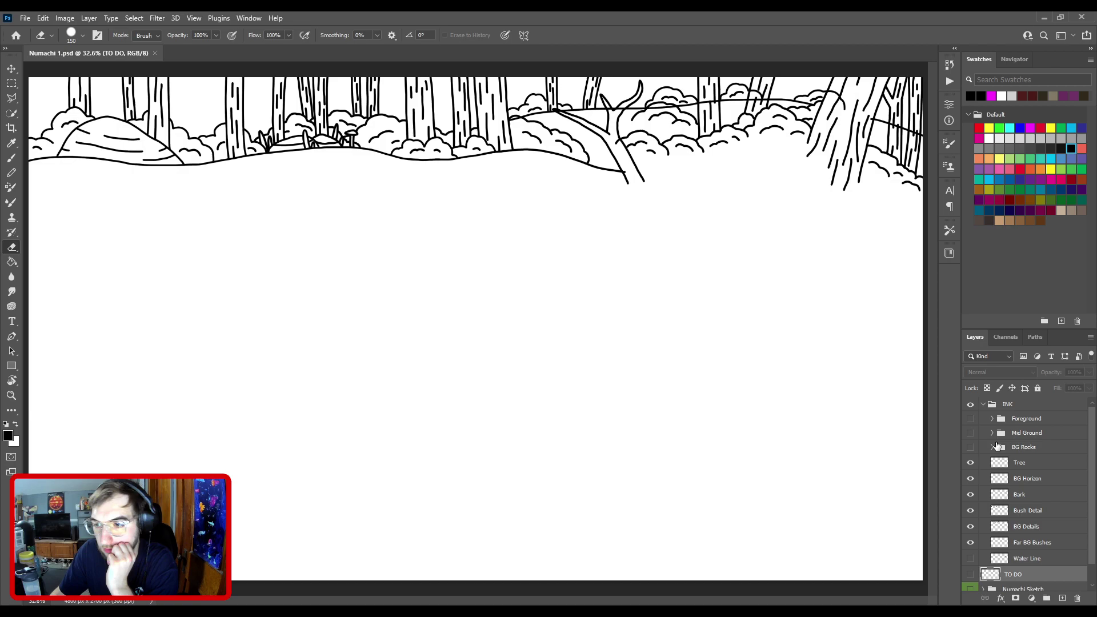
# Step: Show the BG Rocks group and ink the magenta-marked rock creases, grass blades and mushrooms on its Details layer
pyautogui.click(970, 447)
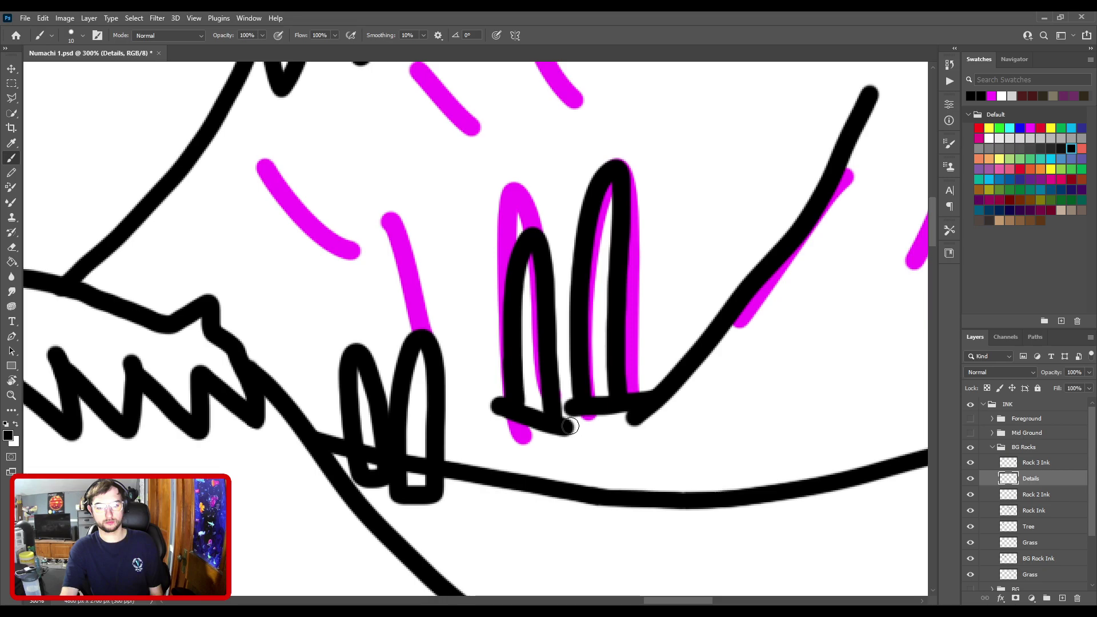
pyautogui.hotkey('ctrl', '0')
pyautogui.scroll(-3, 1026, 516)
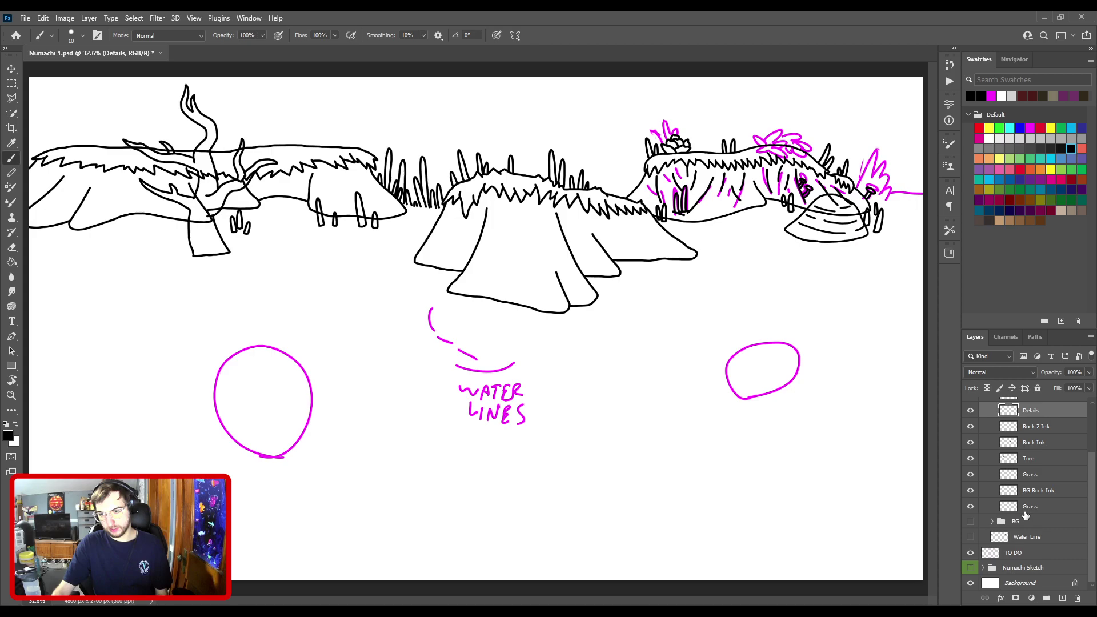
# Step: Add a new layer above Rock Ink for the remaining magenta-marked plants around the far-right background rock
pyautogui.click(1034, 442)
pyautogui.hotkey('ctrl', 'shift', 'alt', 'n')
pyautogui.hotkey('ctrl', '1')
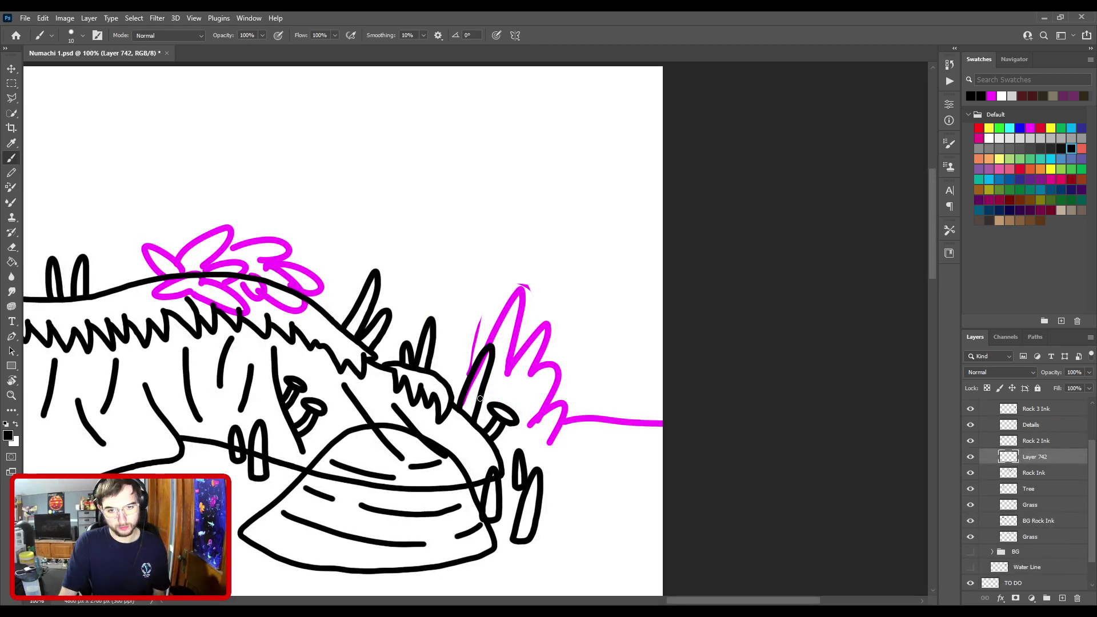
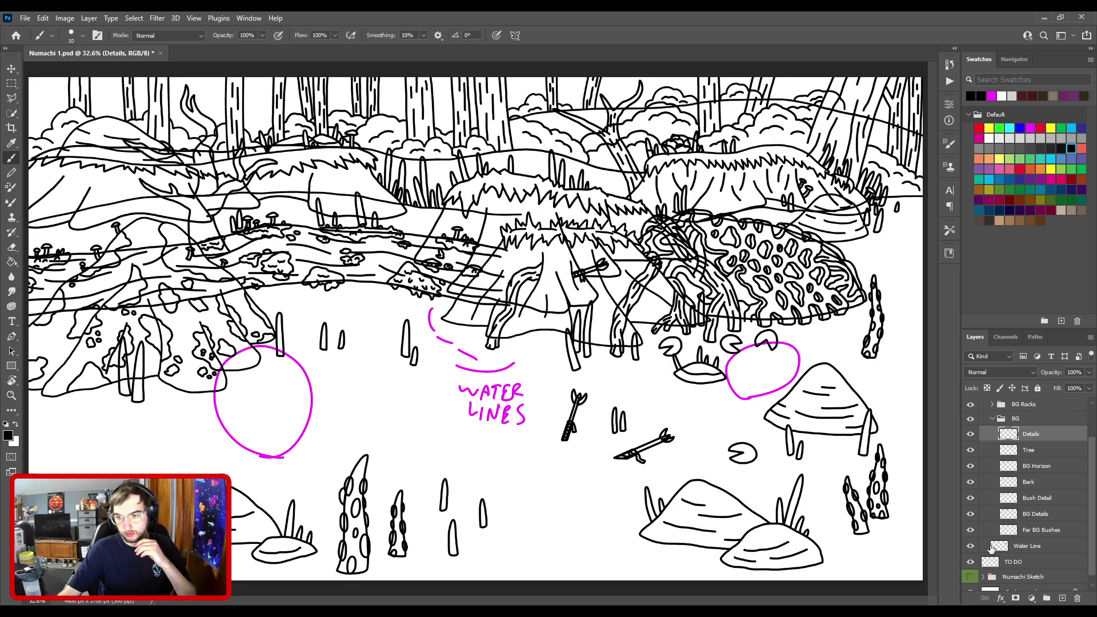
# Step: Make Water Line the active layer with the Eraser ready, and save the file
pyautogui.click(991, 547)
pyautogui.press('e')
pyautogui.hotkey('ctrl', 's')
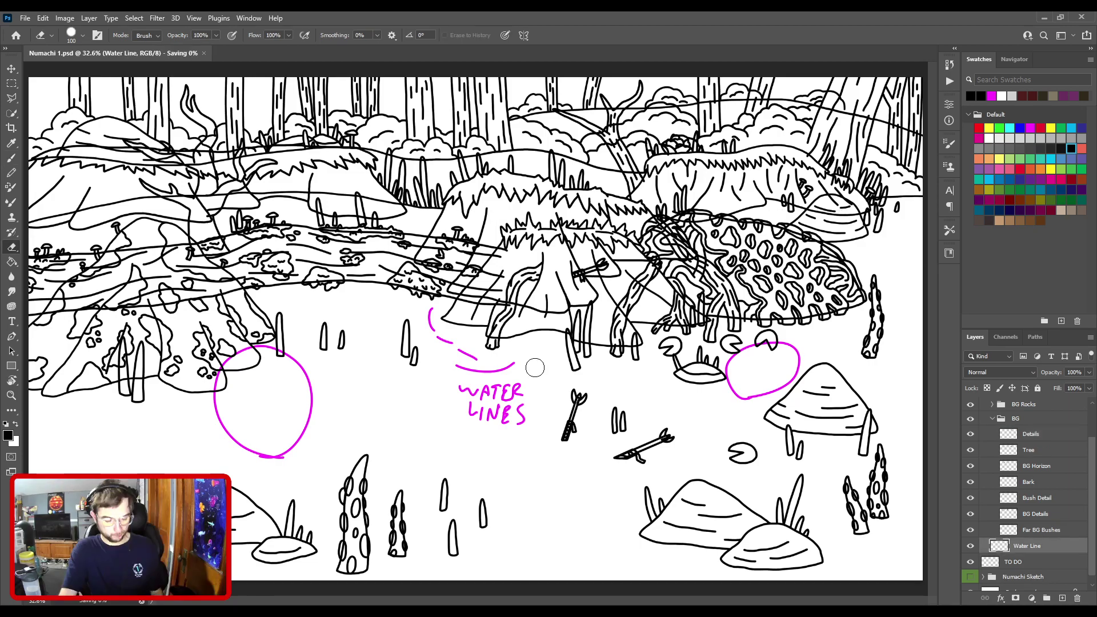
# Step: With INK hidden and the sketch showing, ink the seated skeleton's skull, bent arm, ribs and pelvis on a new top layer
pyautogui.scroll(-1, 977, 573)
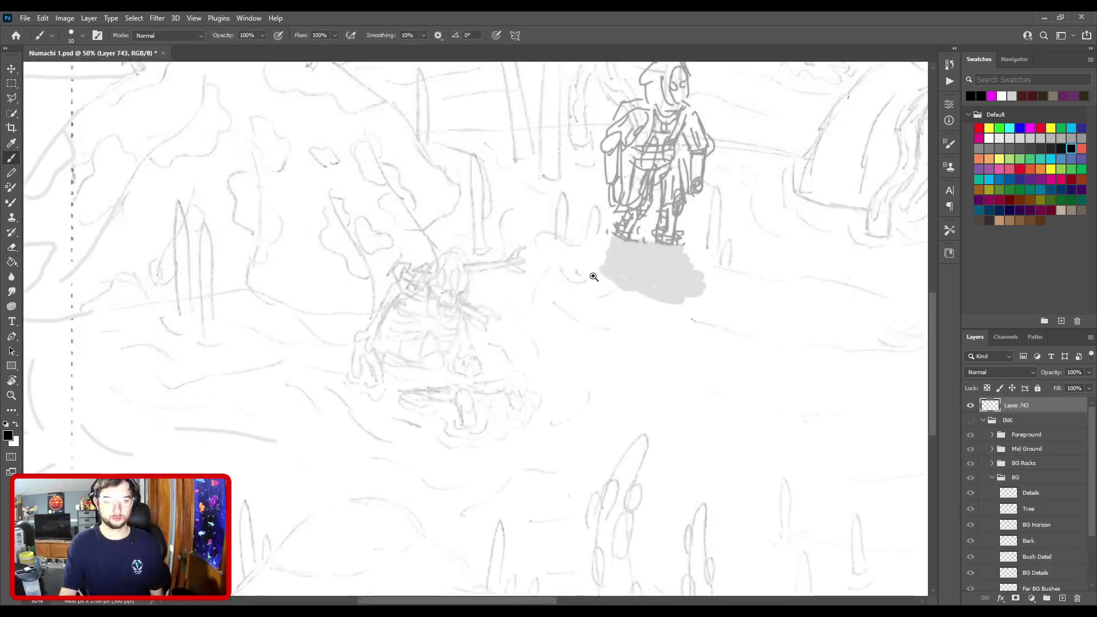
pyautogui.scroll(5, 592, 277)
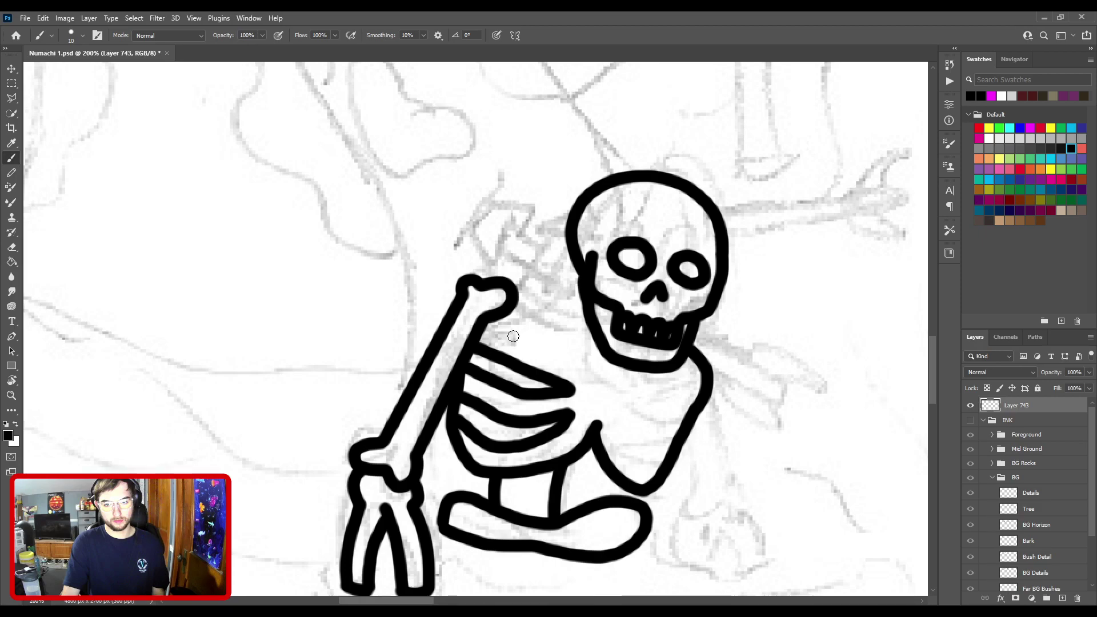
pyautogui.moveTo(513, 336); pyautogui.dragTo(364, 250)
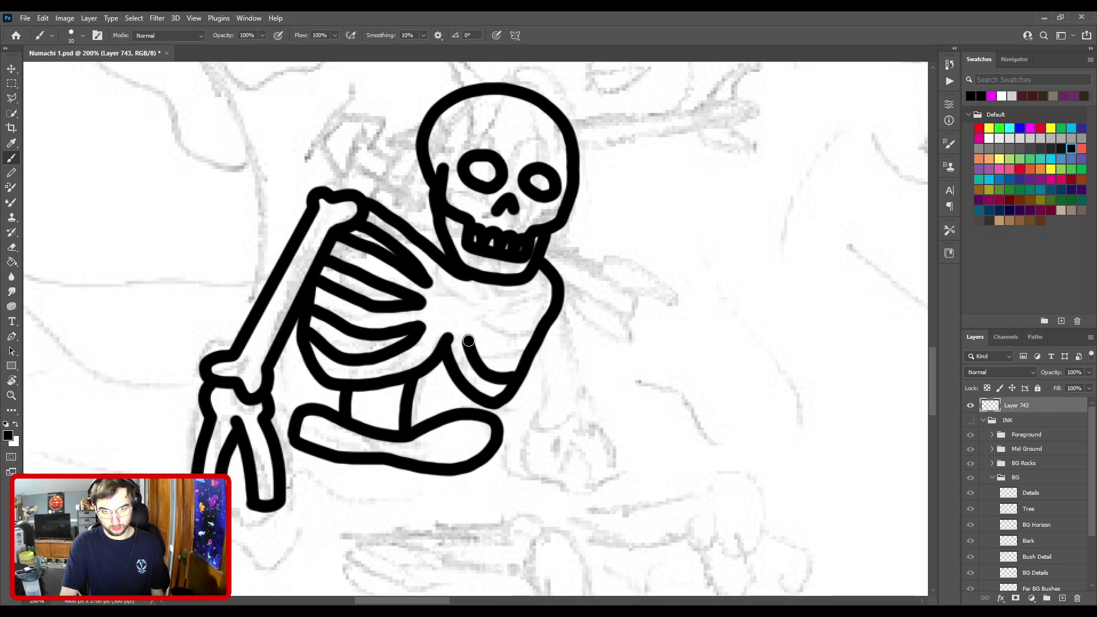
# Step: Finish the seated skeleton's ribs, redraw its legs and second arm after undoing the first attempt, and name the layer Skeleton 1
pyautogui.scroll(-4, 452, 334)
pyautogui.hscroll(-1, 434, 325)
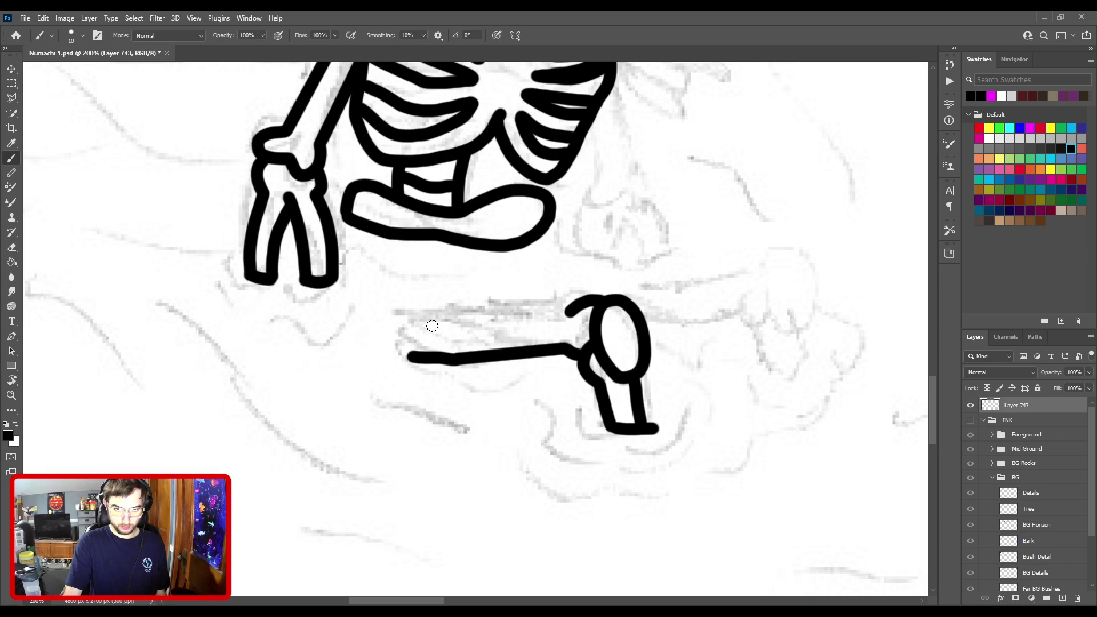
pyautogui.hotkey('ctrl', 'z')
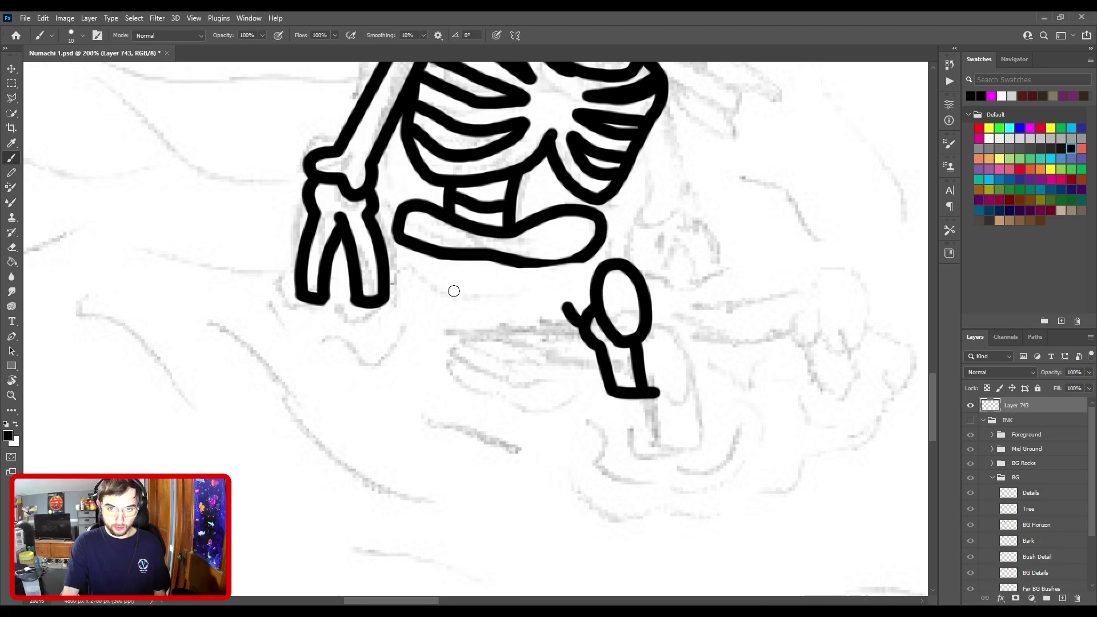
pyautogui.hotkey('ctrl', '-')
pyautogui.hotkey('ctrl', '-')
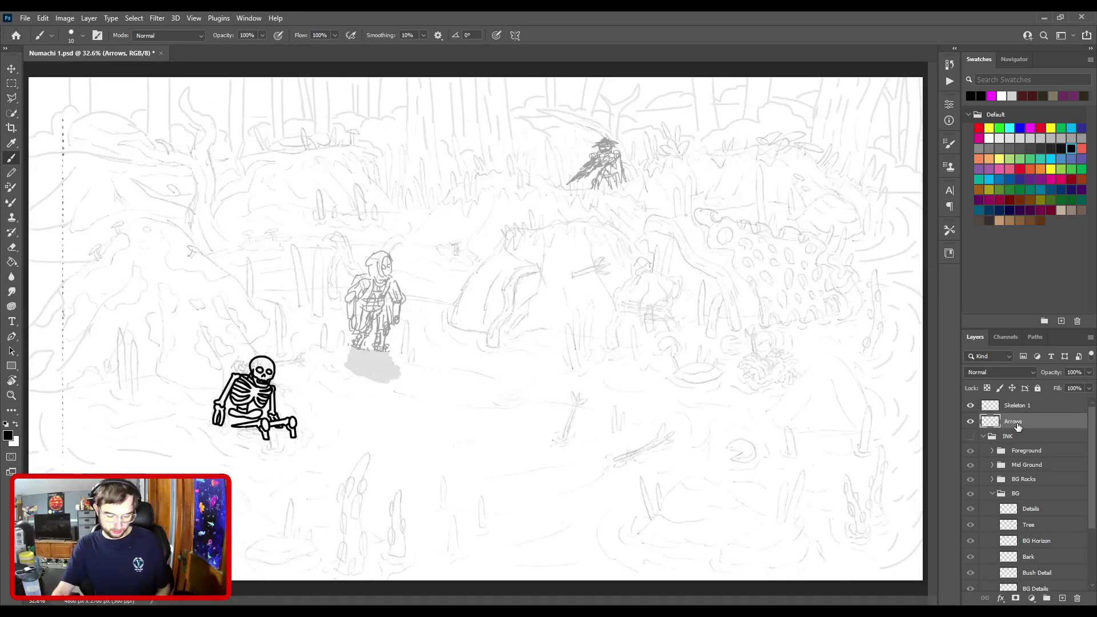
# Step: Ink the arrow piercing the seated skeleton's skull, with pointed fletching, on the Arrows layer below Skeleton 1
pyautogui.scroll(5, 237, 363)
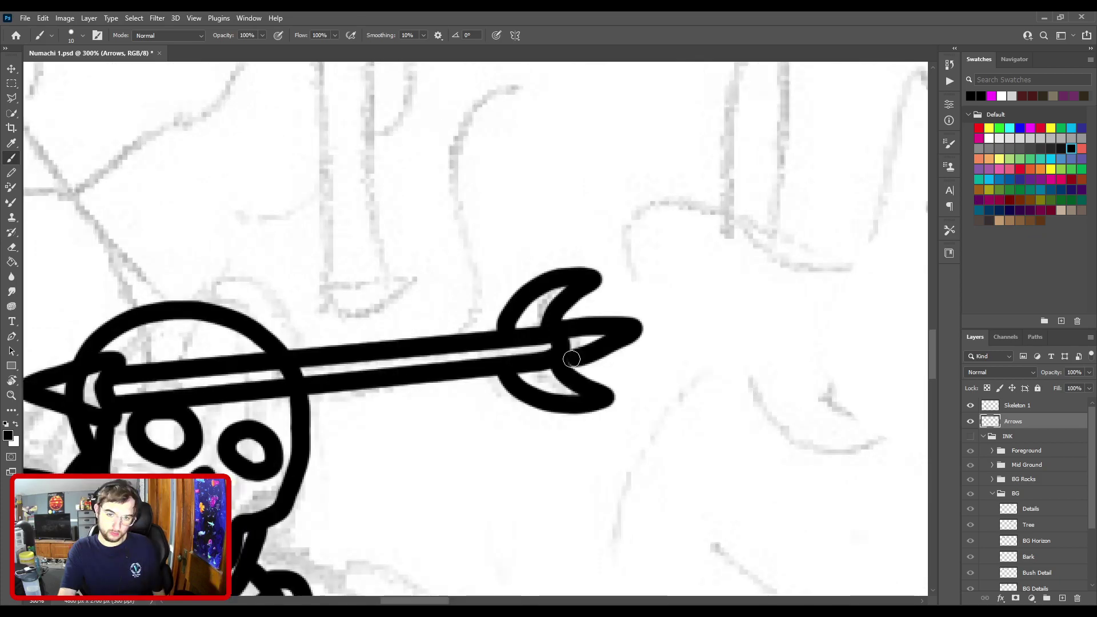
pyautogui.hotkey('ctrl', '1')
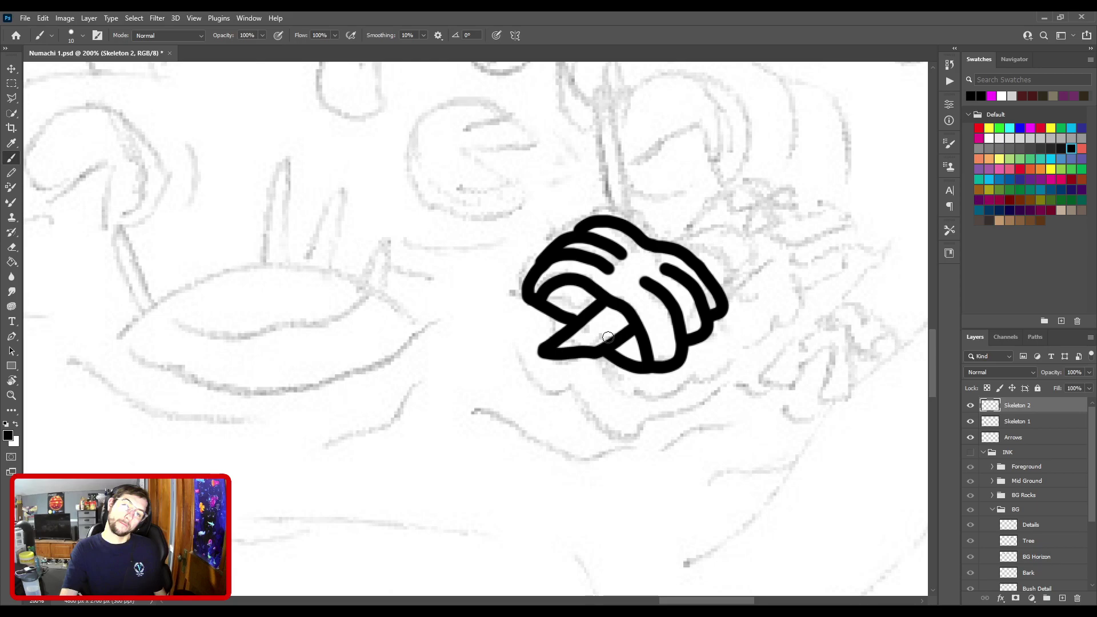
# Step: Ink the second skeleton's rib cage and skull over the sketch on the Skeleton 2 layer
pyautogui.hotkey('ctrl', '-')
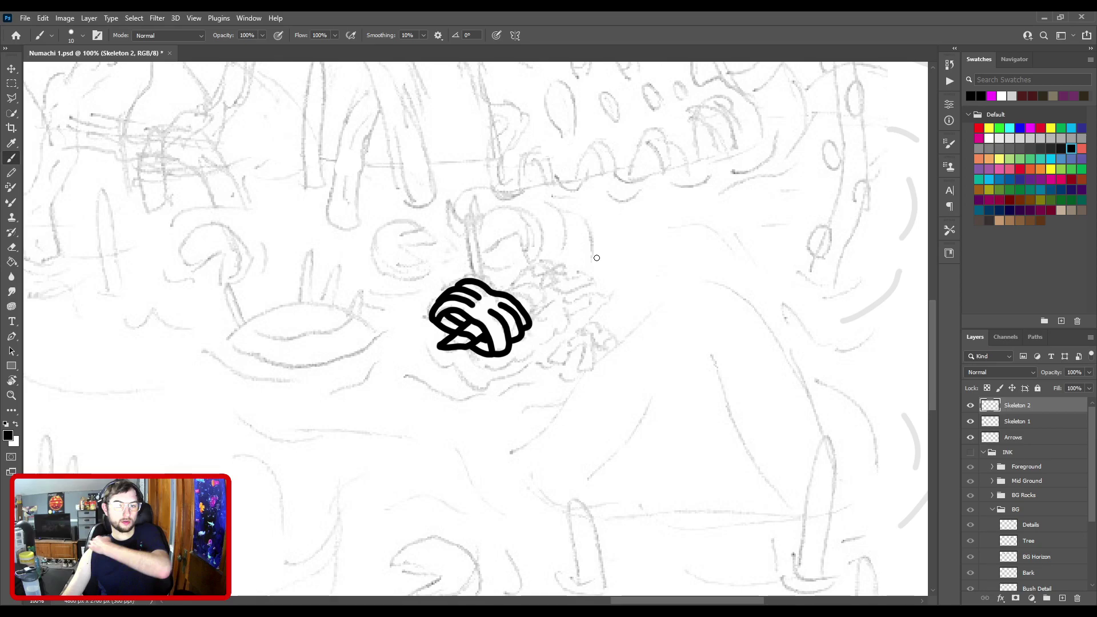
pyautogui.scroll(1, 506, 292)
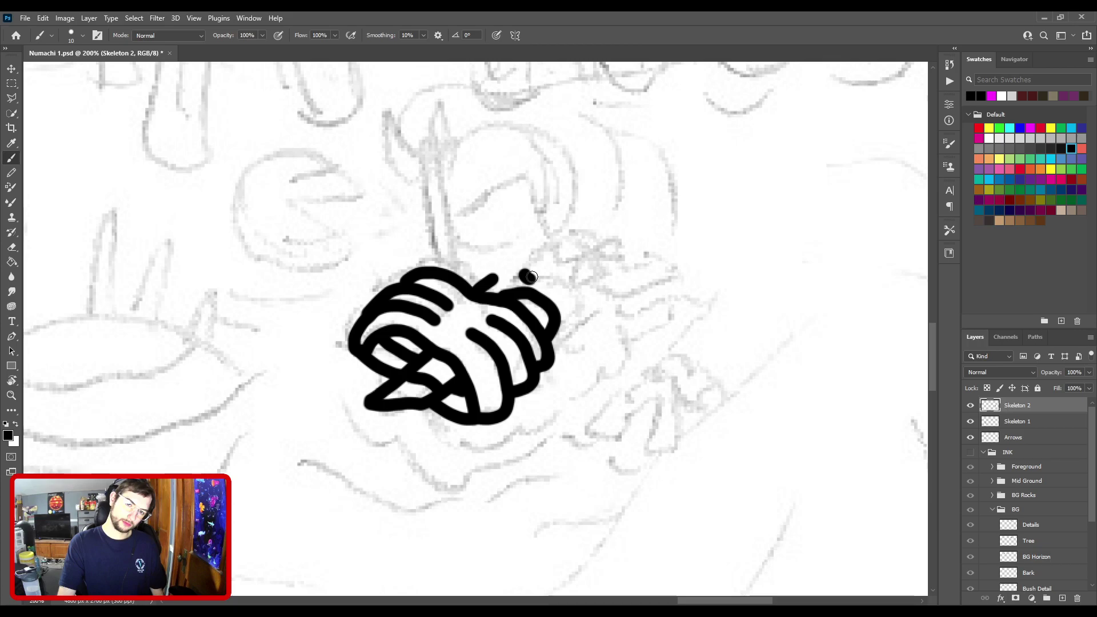
pyautogui.hotkey('ctrl', '-')
pyautogui.hotkey('ctrl', '-')
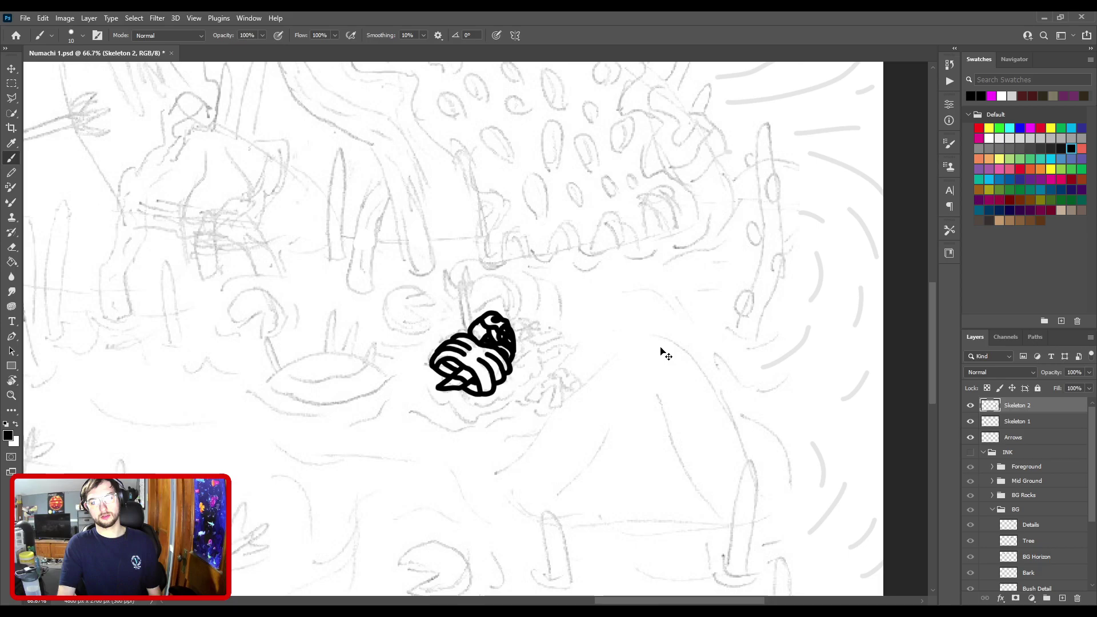